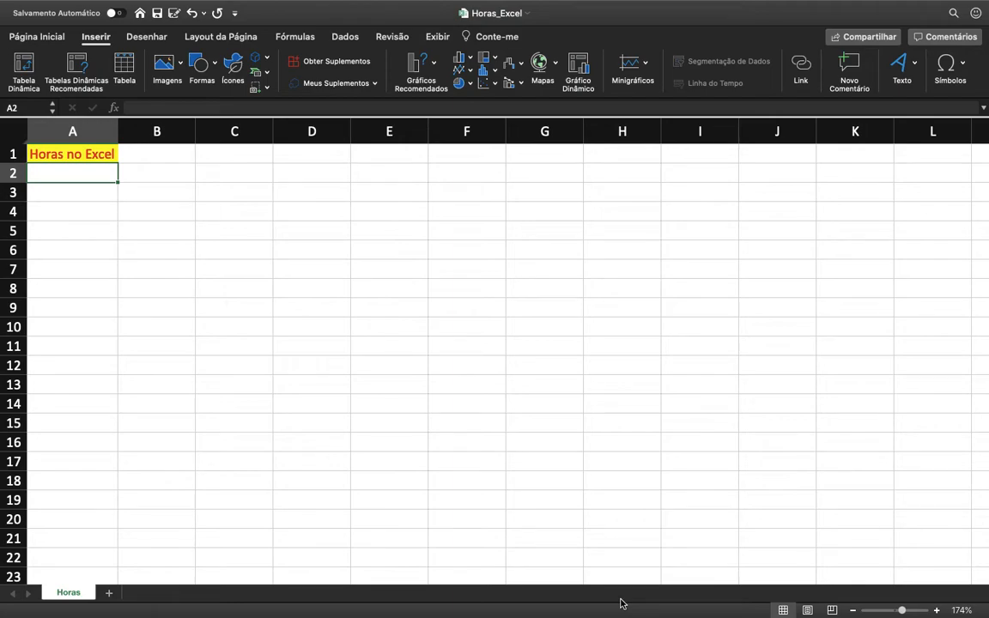
Step: Enter the time 18:00 in cell A3
{"action": "key", "text": "Down"}
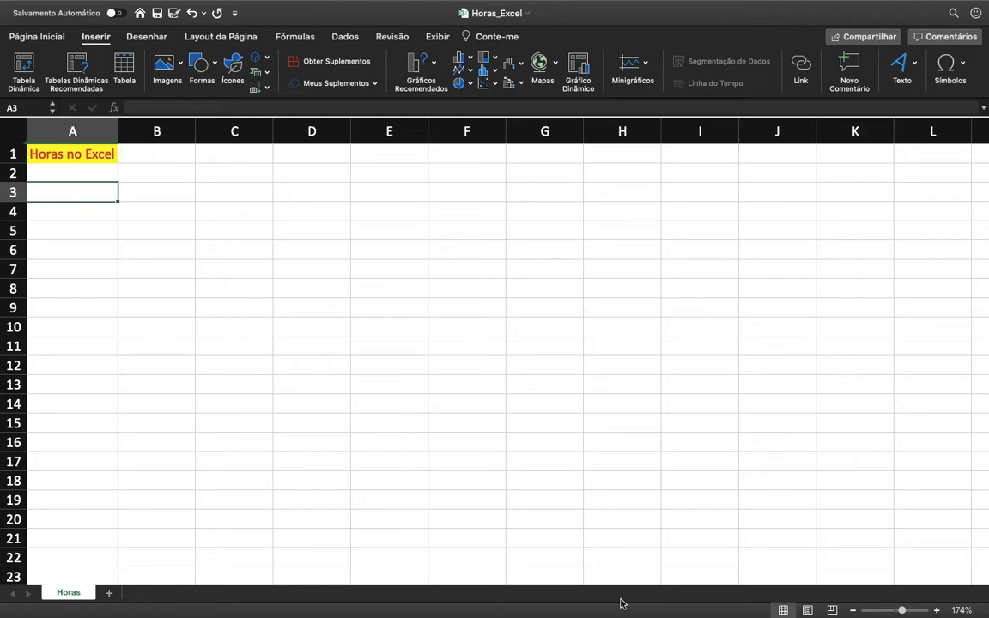
{"action": "key", "text": "Up"}
{"action": "key", "text": "Down"}
{"action": "type", "text": "18:00"}
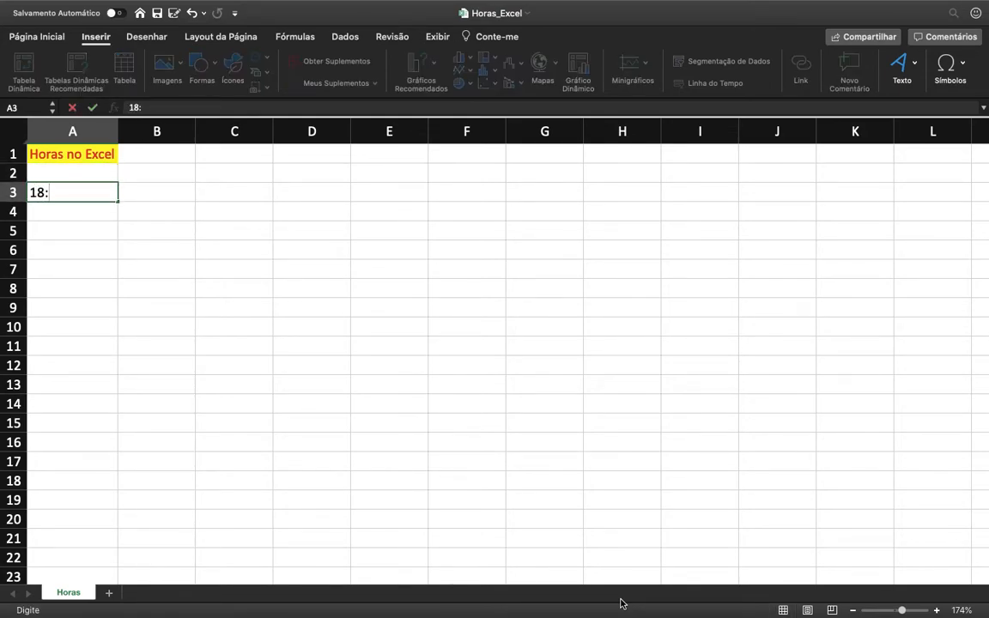
{"action": "key", "text": "Return"}
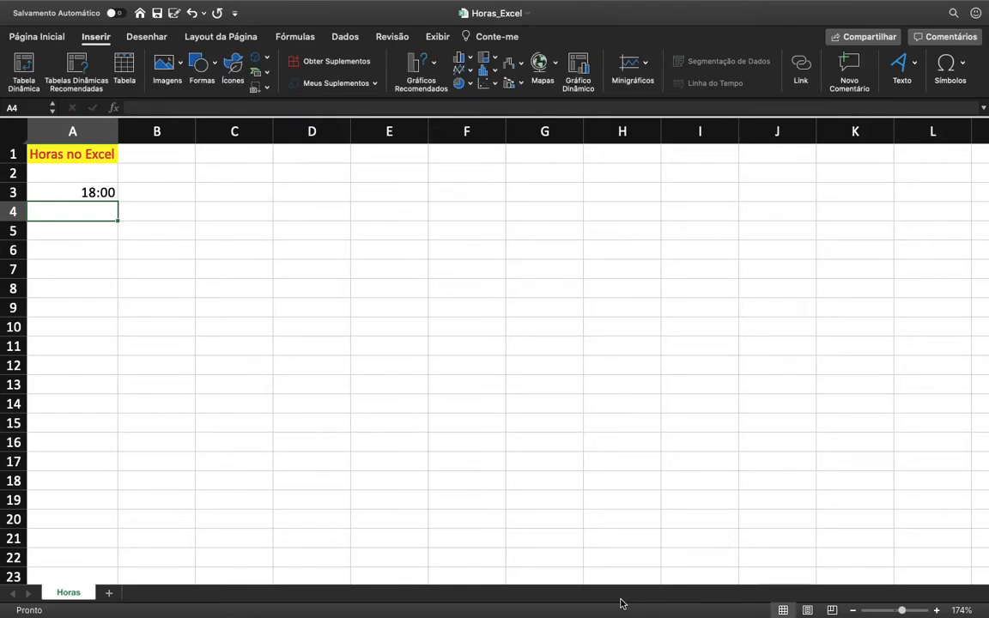
{"action": "key", "text": "Up"}
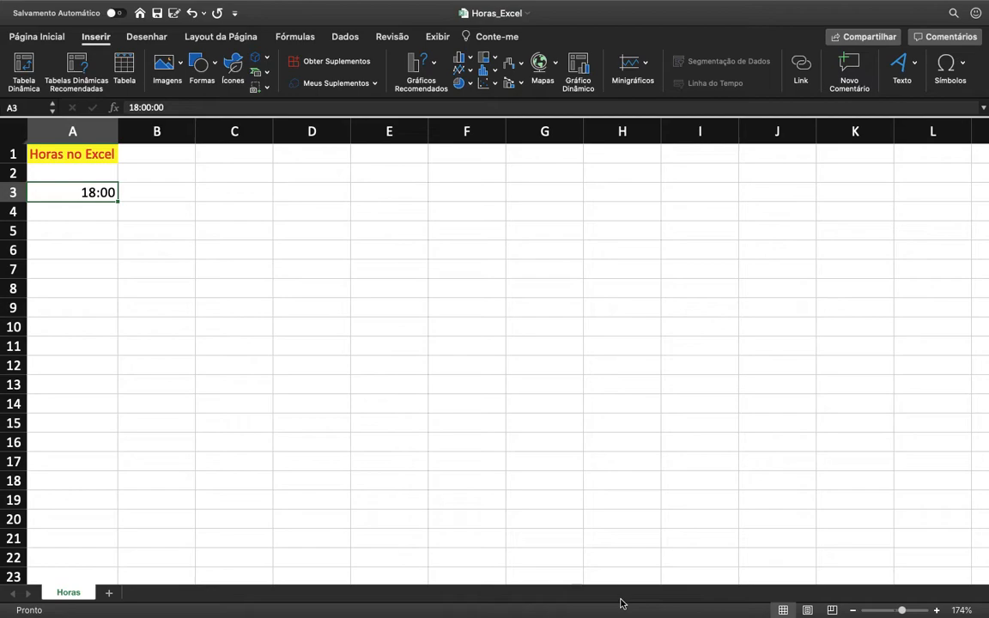
{"action": "key", "text": "Down"}
{"action": "key", "text": "Up"}
{"action": "key", "text": "Right"}
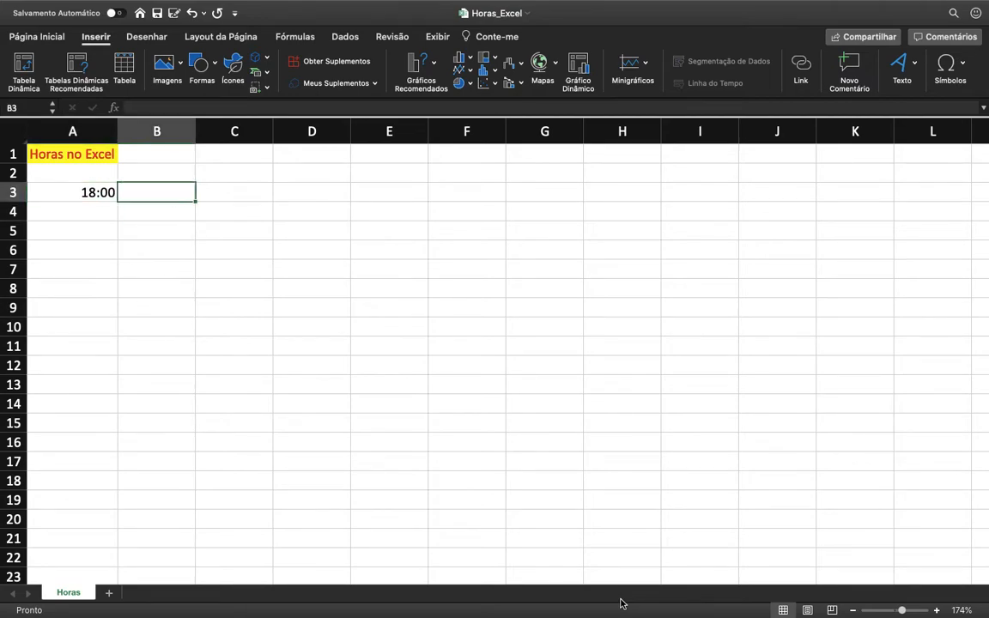
Step: Add the headers Inicio in cell A2 and Fim in cell B2
{"action": "key", "text": "Left"}
{"action": "key", "text": "Up"}
{"action": "type", "text": "Início"}
{"action": "key", "text": "BackSpace"}
{"action": "key", "text": "BackSpace"}
{"action": "key", "text": "BackSpace"}
{"action": "key", "text": "BackSpace"}
{"action": "type", "text": "icio"}
{"action": "key", "text": "Tab"}
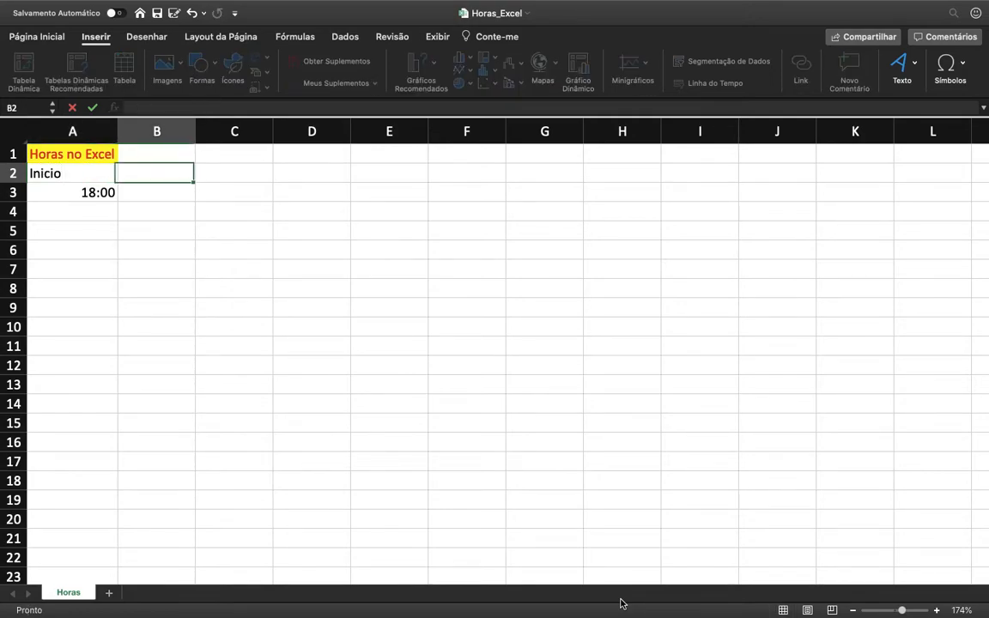
{"action": "type", "text": "Fim"}
{"action": "key", "text": "Return"}
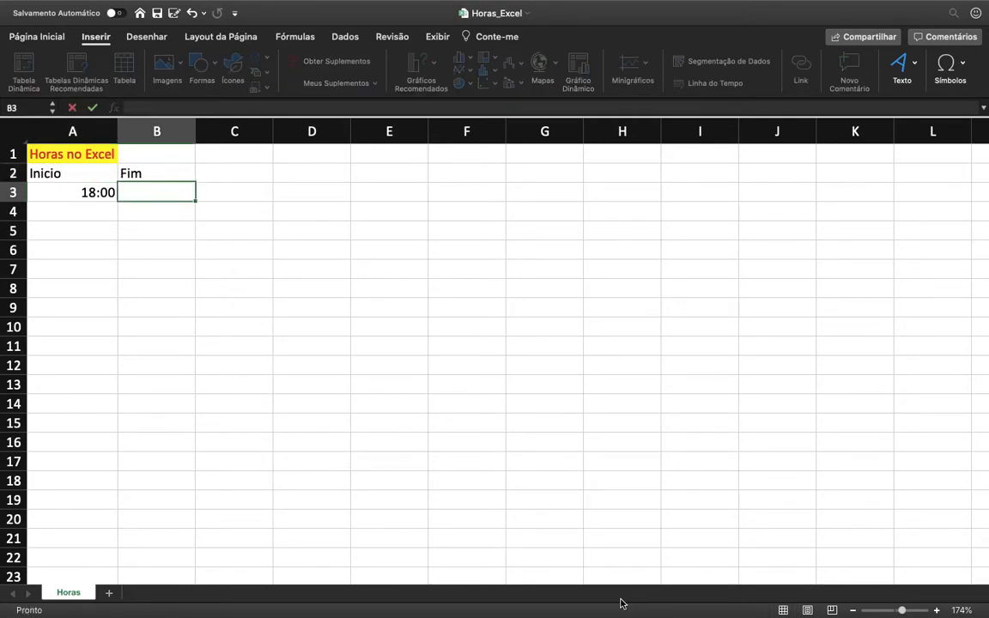
Step: Set the Inicio time in A3 to 8:00 and the Fim time in B3 to 15:00
{"action": "key", "text": "Left"}
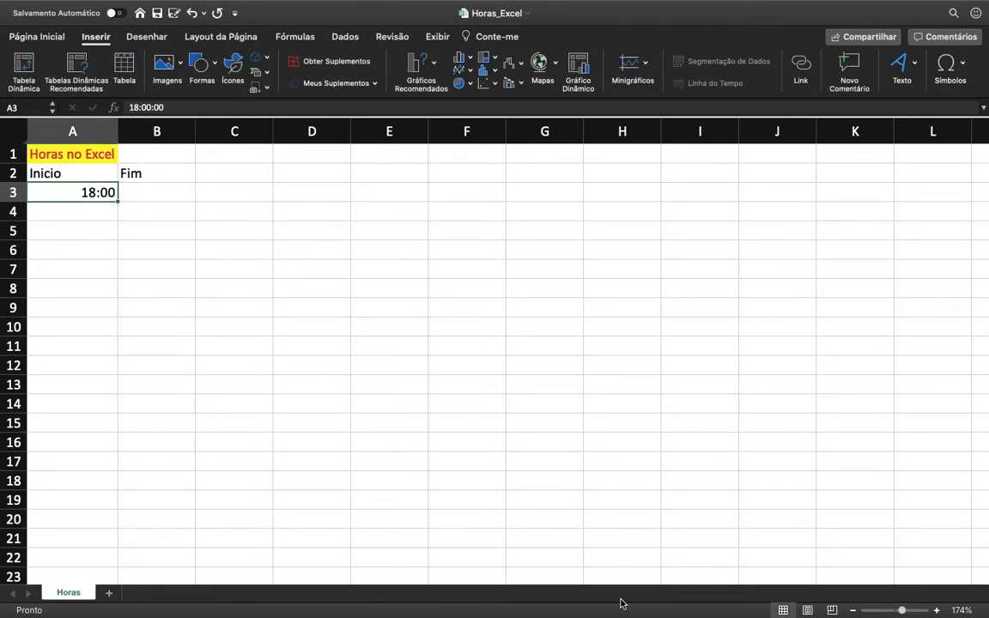
{"action": "type", "text": "8:00"}
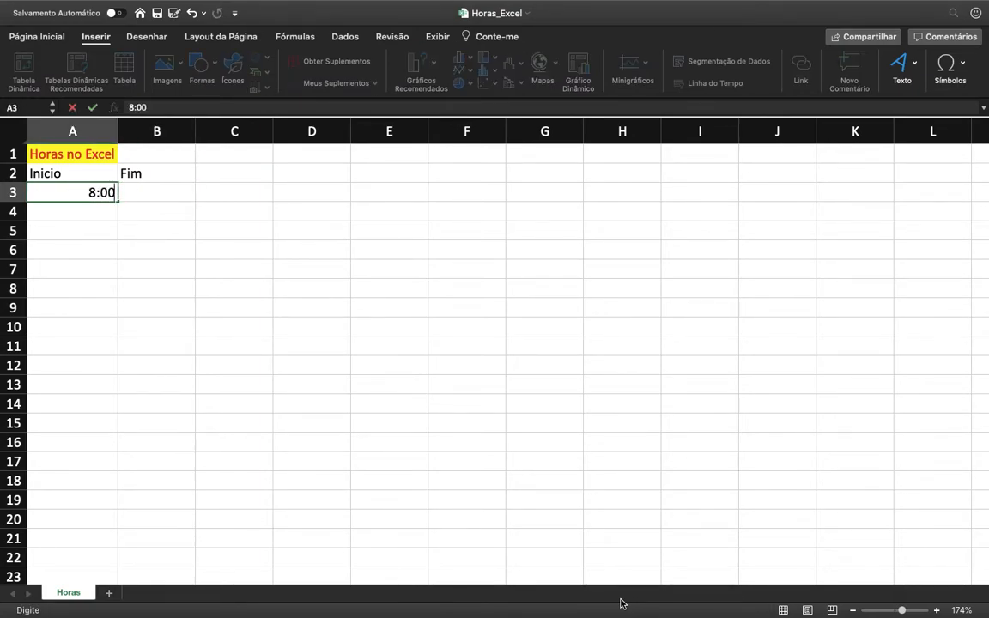
{"action": "key", "text": "Return"}
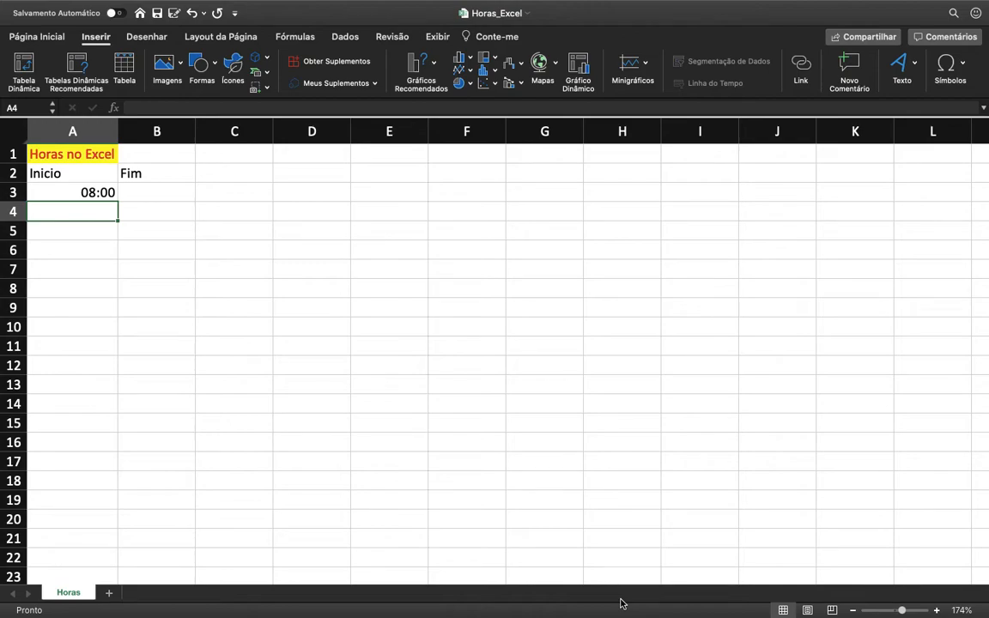
{"action": "key", "text": "Up"}
{"action": "key", "text": "Right"}
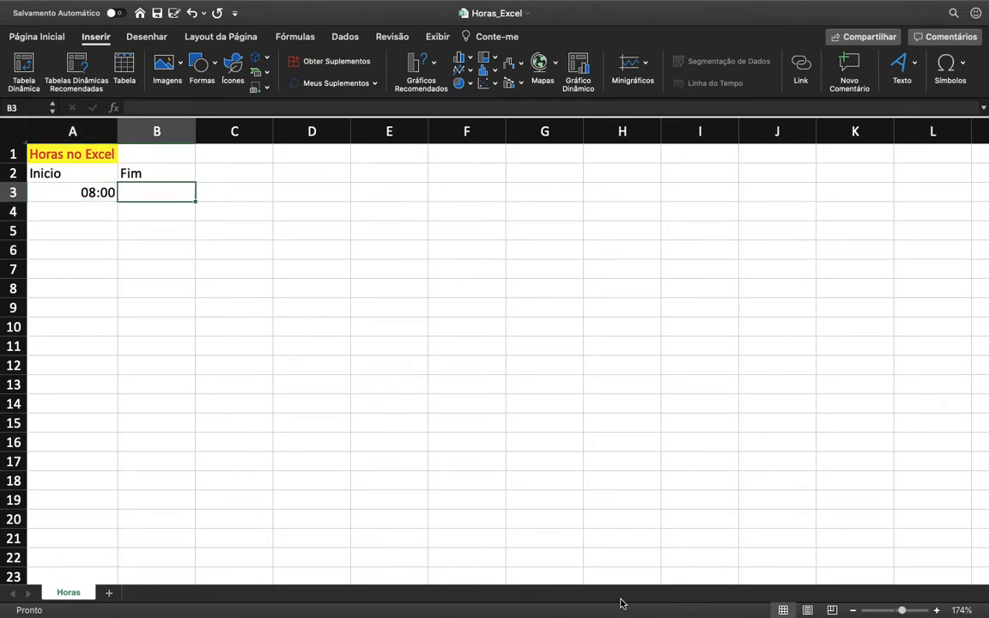
{"action": "type", "text": "1"}
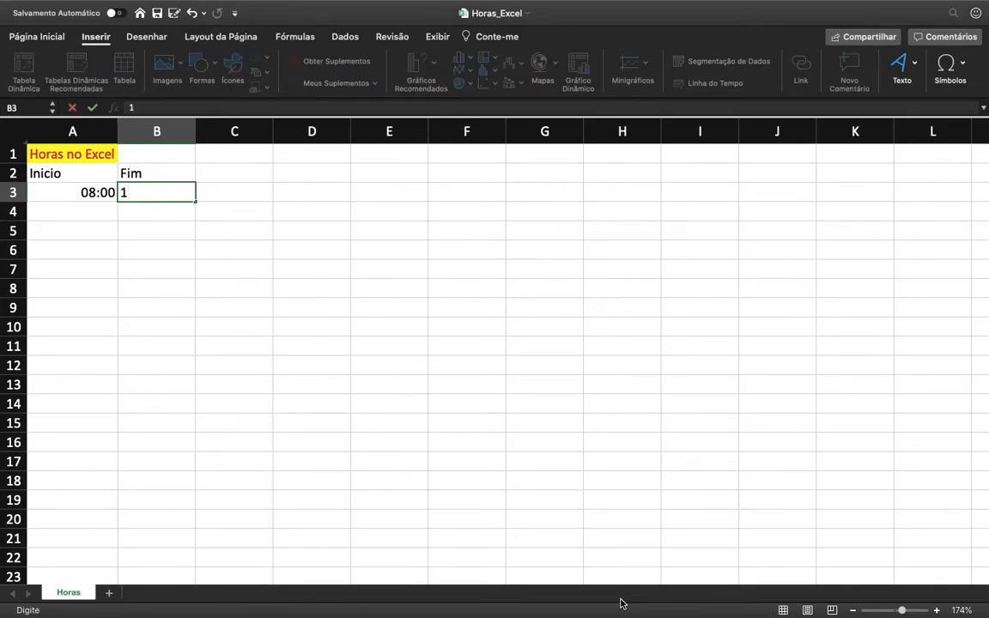
{"action": "type", "text": "5:00"}
{"action": "key", "text": "Return"}
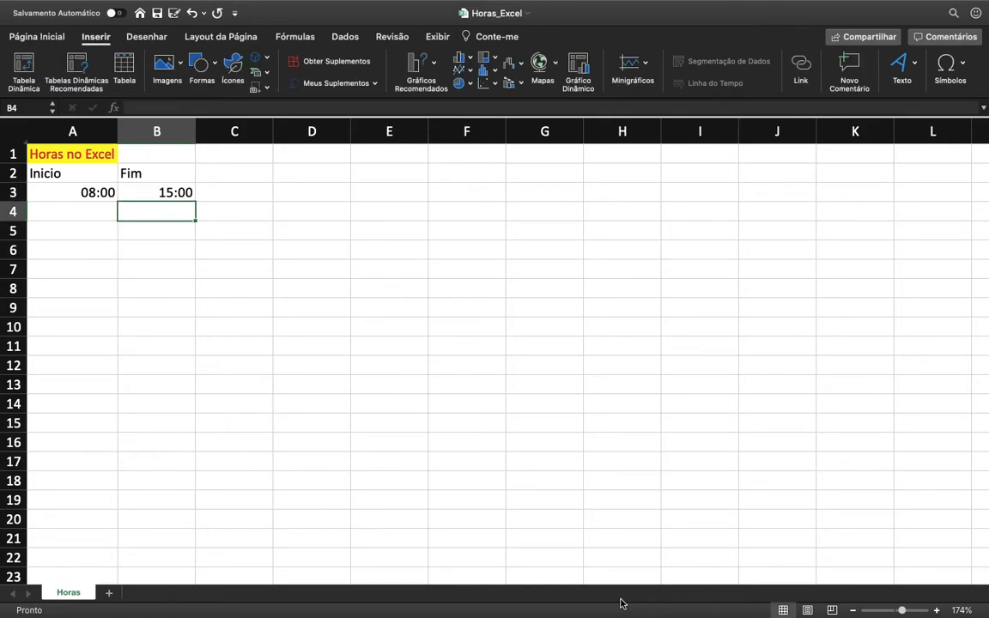
Step: Calculate the elapsed time in C3 with the formula =B3-A3
{"action": "key", "text": "Up"}
{"action": "key", "text": "Right"}
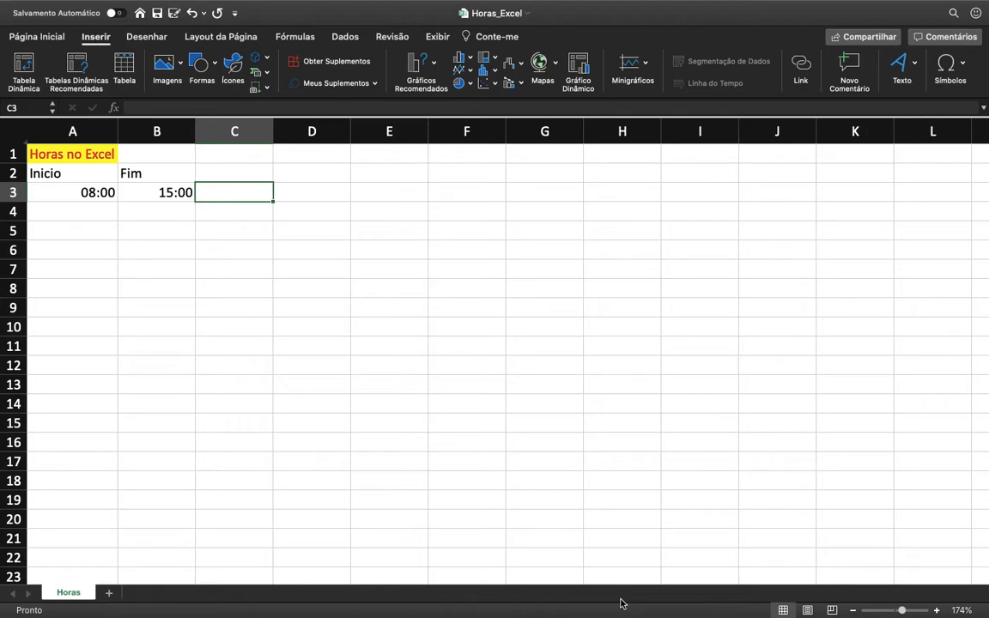
{"action": "type", "text": "="}
{"action": "key", "text": "Left"}
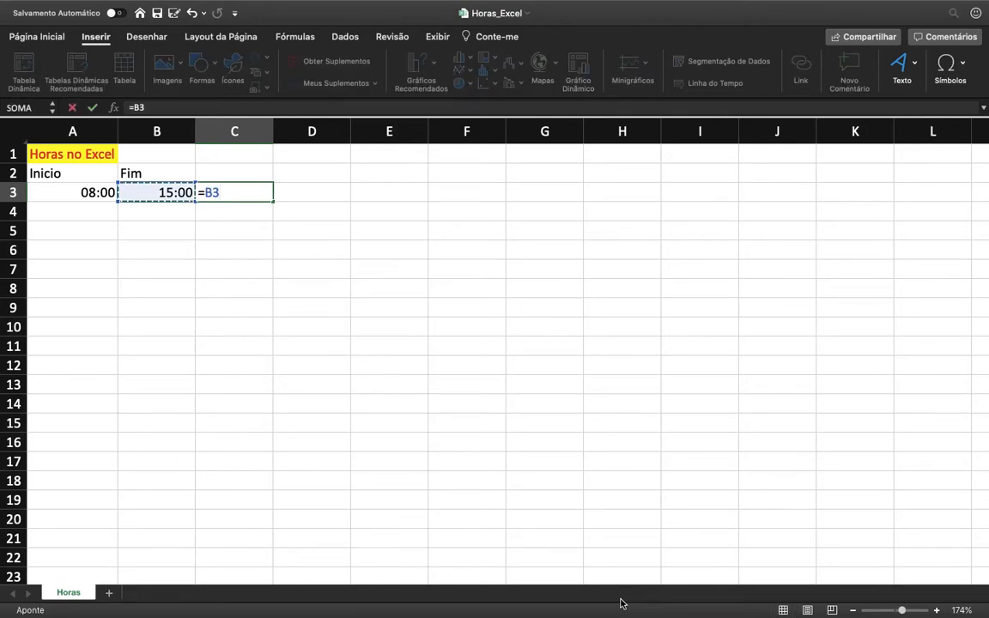
{"action": "type", "text": "-"}
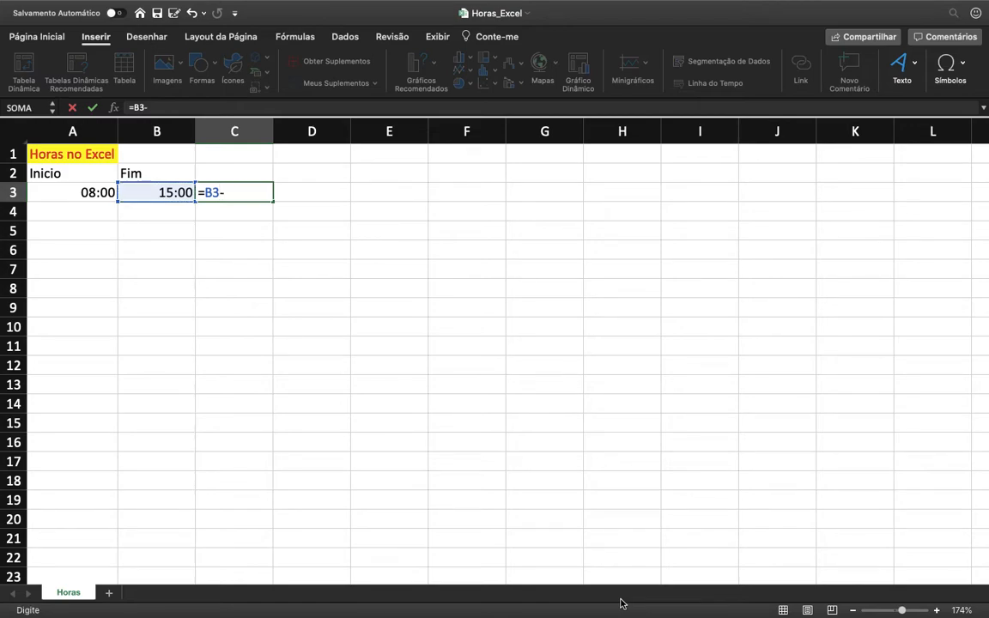
{"action": "key", "text": "Left"}
{"action": "key", "text": "Left"}
{"action": "key", "text": "Return"}
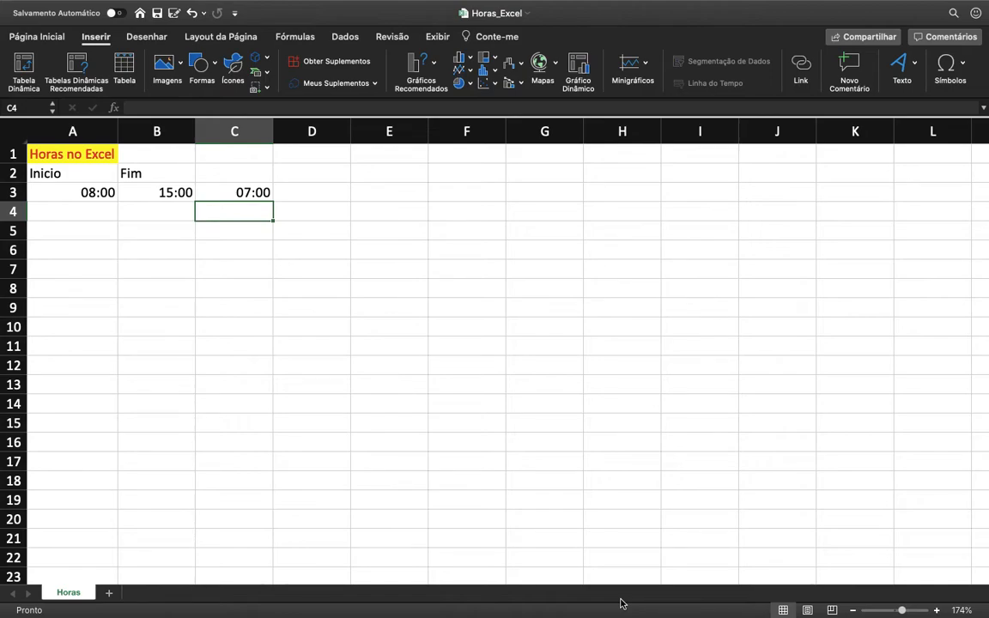
Step: Start a second table in row 6 with the headers Inicio in A6 and Saida 1 in B6
{"action": "key", "text": "Left"}
{"action": "key", "text": "Left"}
{"action": "key", "text": "Up"}
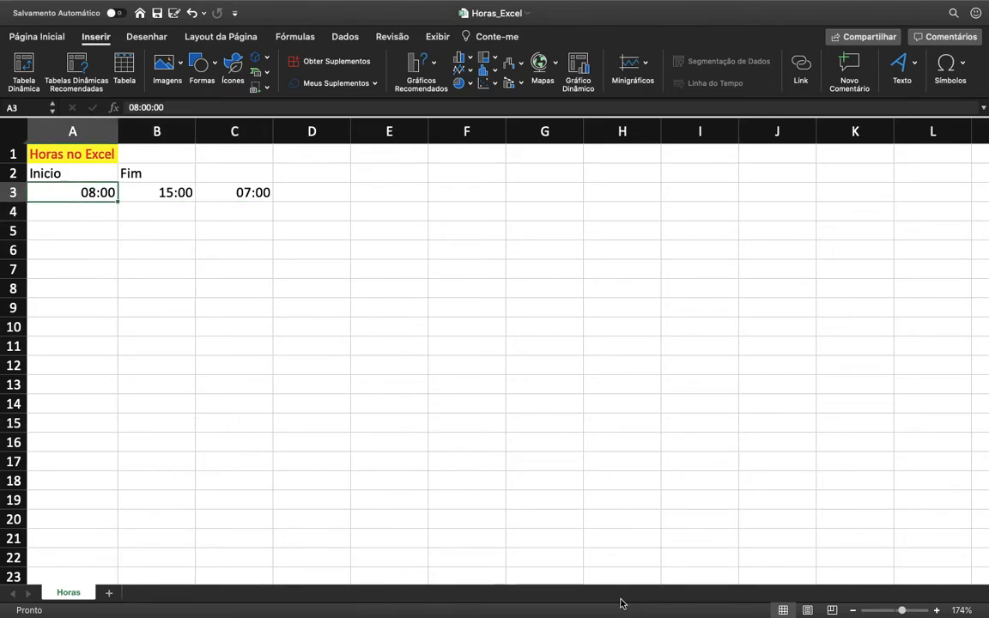
{"action": "key", "text": "Right"}
{"action": "key", "text": "Left"}
{"action": "key", "text": "Down"}
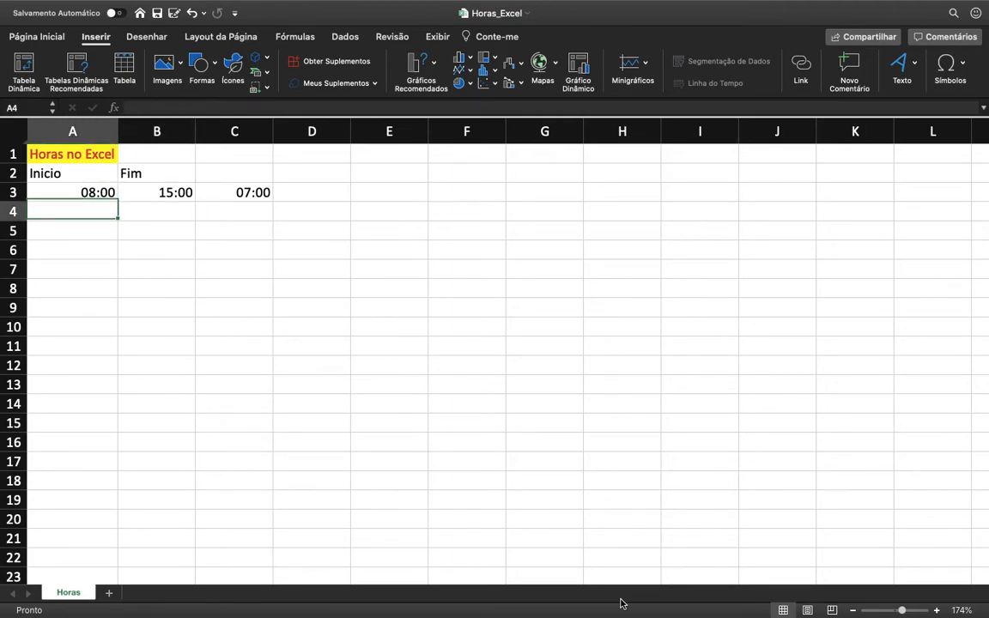
{"action": "key", "text": "Down"}
{"action": "key", "text": "Down"}
{"action": "type", "text": "Incio"}
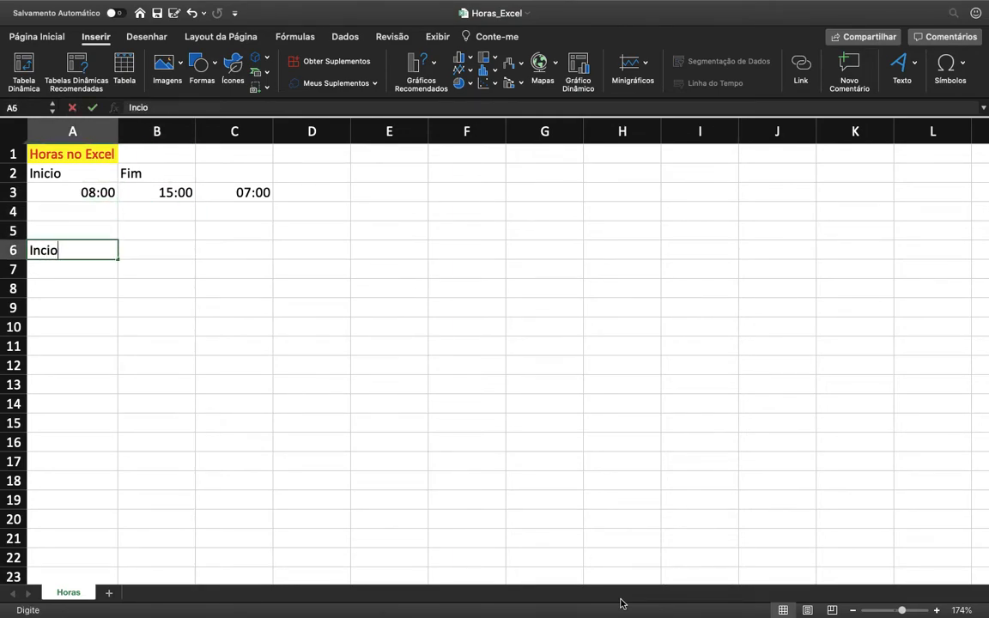
{"action": "key", "text": "BackSpace"}
{"action": "key", "text": "BackSpace"}
{"action": "key", "text": "BackSpace"}
{"action": "type", "text": "icio"}
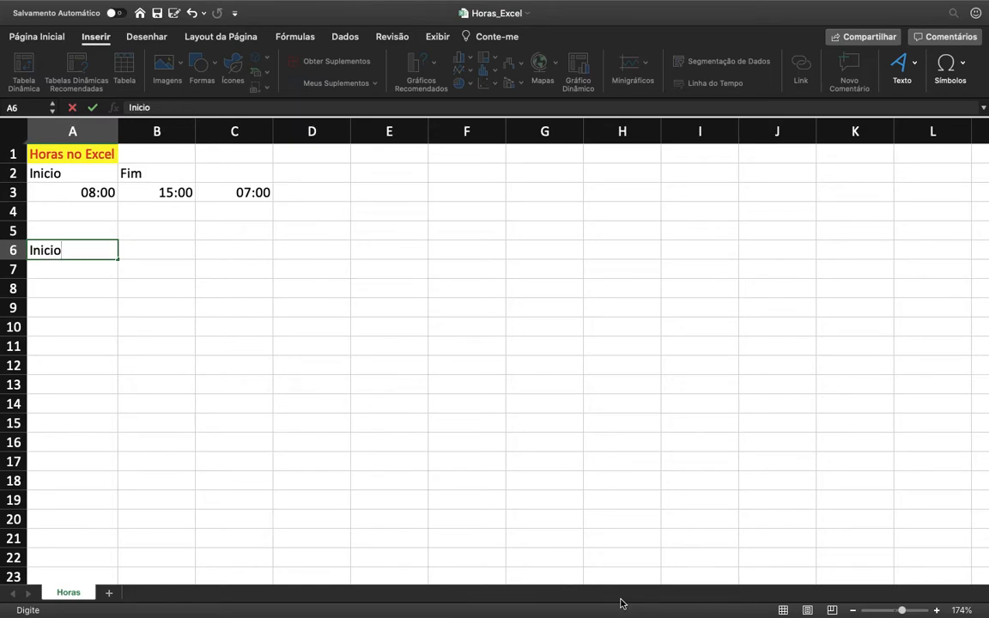
{"action": "key", "text": "Tab"}
{"action": "type", "text": "Saida 1"}
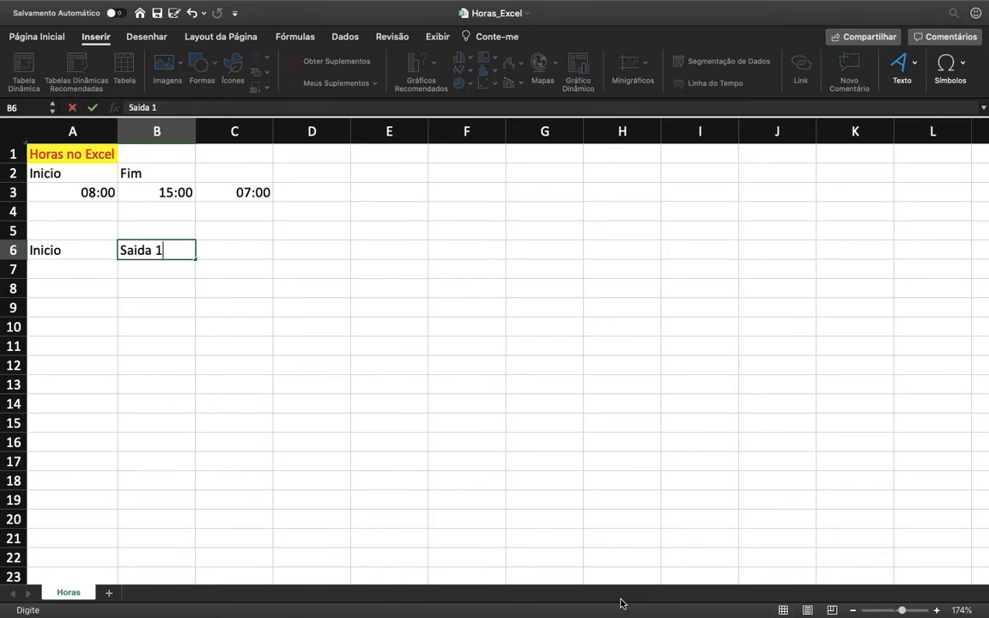
{"action": "key", "text": "Return"}
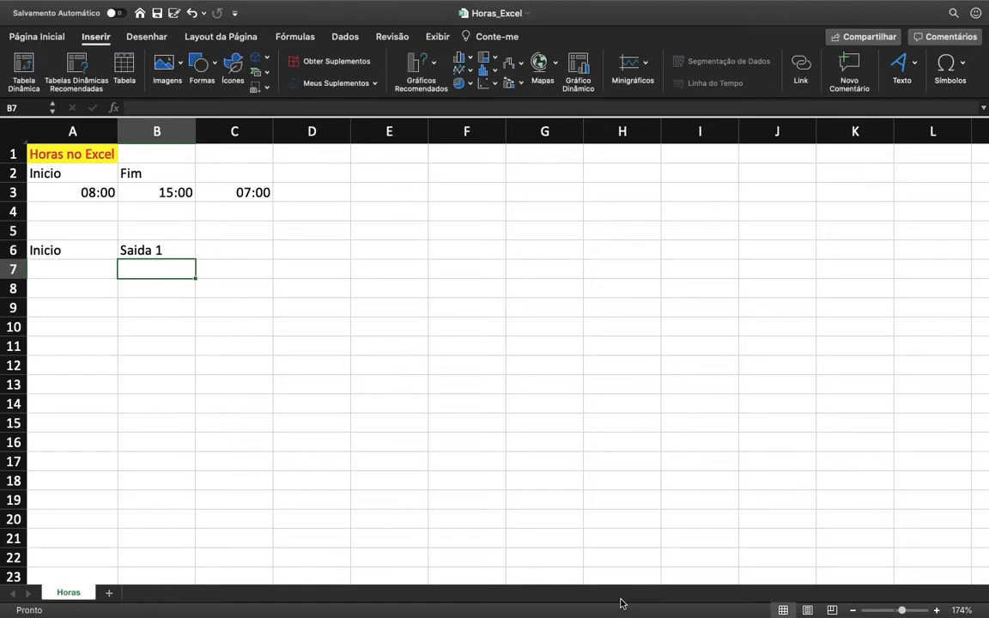
Step: Add the headers Entrada 1 in C6 and Final in D6
{"action": "key", "text": "Up"}
{"action": "key", "text": "Right"}
{"action": "type", "text": "Ent"}
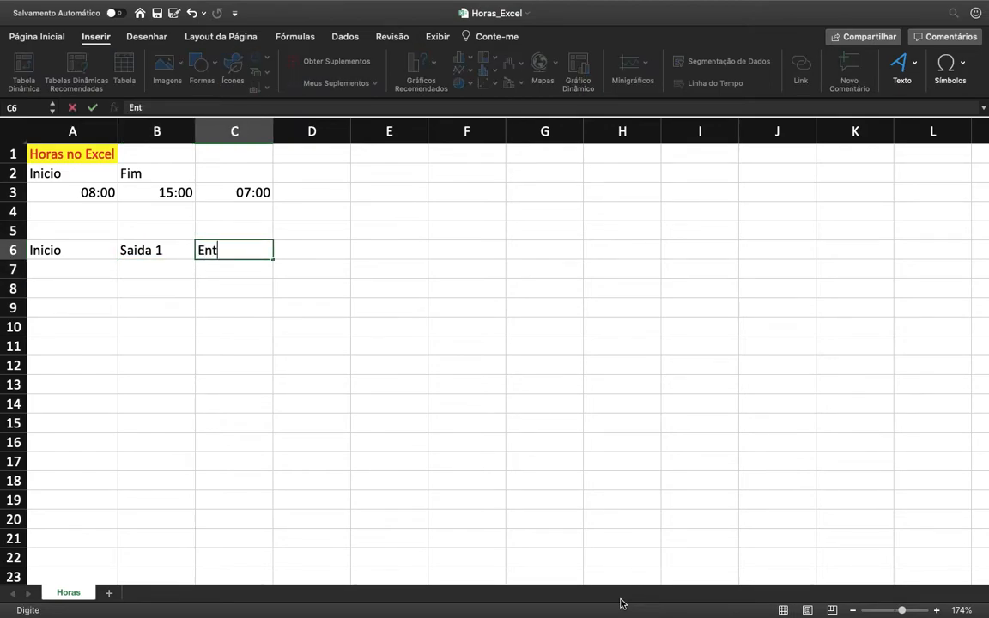
{"action": "type", "text": "rada 1"}
{"action": "key", "text": "Return"}
{"action": "key", "text": "Up"}
{"action": "key", "text": "Right"}
{"action": "type", "text": "Final"}
{"action": "key", "text": "Return"}
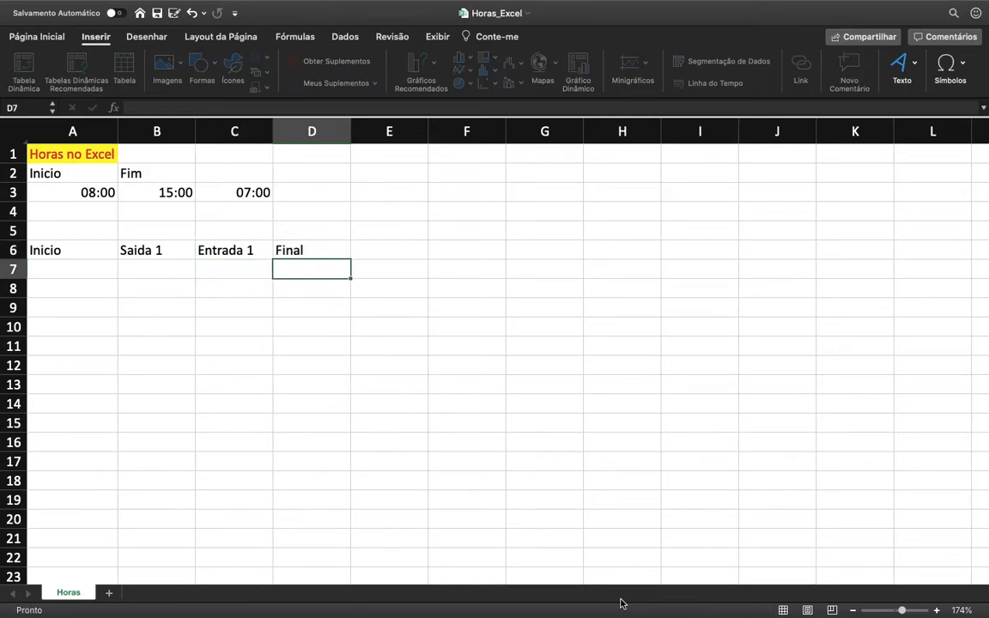
Step: Enter 8:00 under Inicio in A7 and 12:00 under Saida 1 in B7
{"action": "key", "text": "Left"}
{"action": "key", "text": "Left"}
{"action": "key", "text": "Left"}
{"action": "type", "text": "8"}
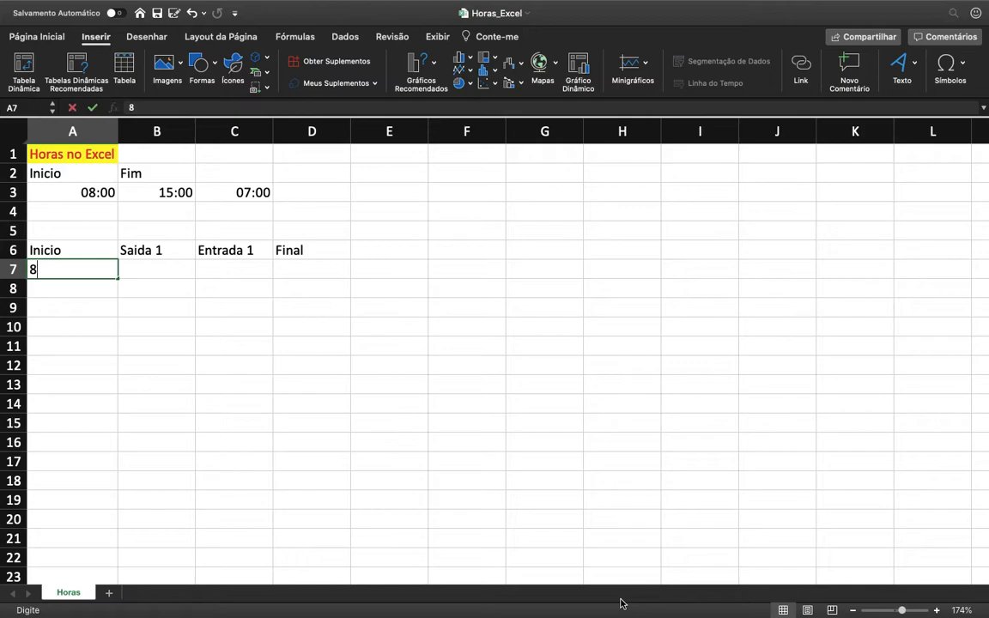
{"action": "type", "text": ":00"}
{"action": "key", "text": "Tab"}
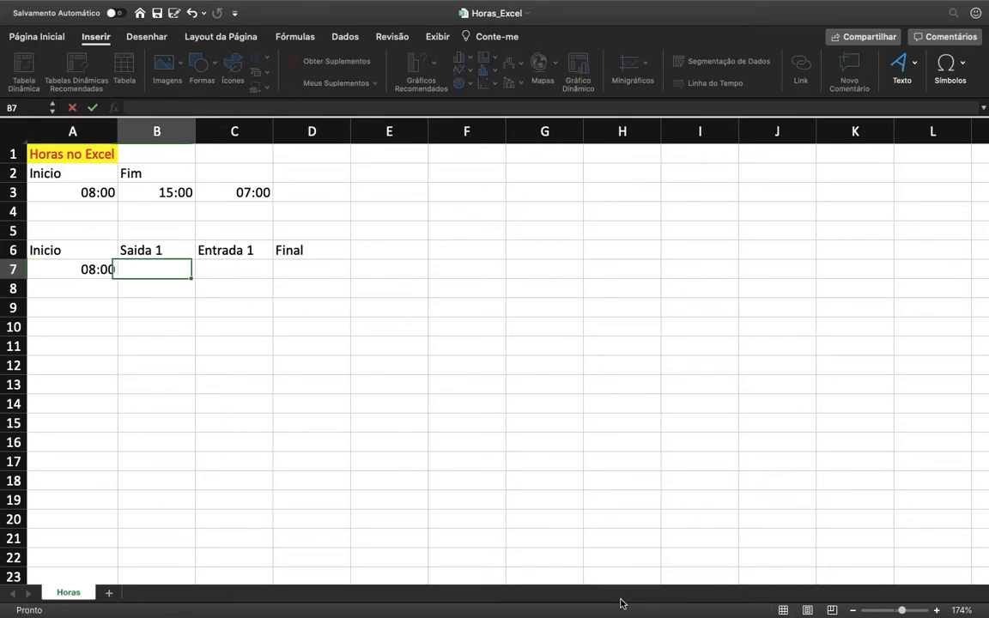
{"action": "type", "text": "12:00"}
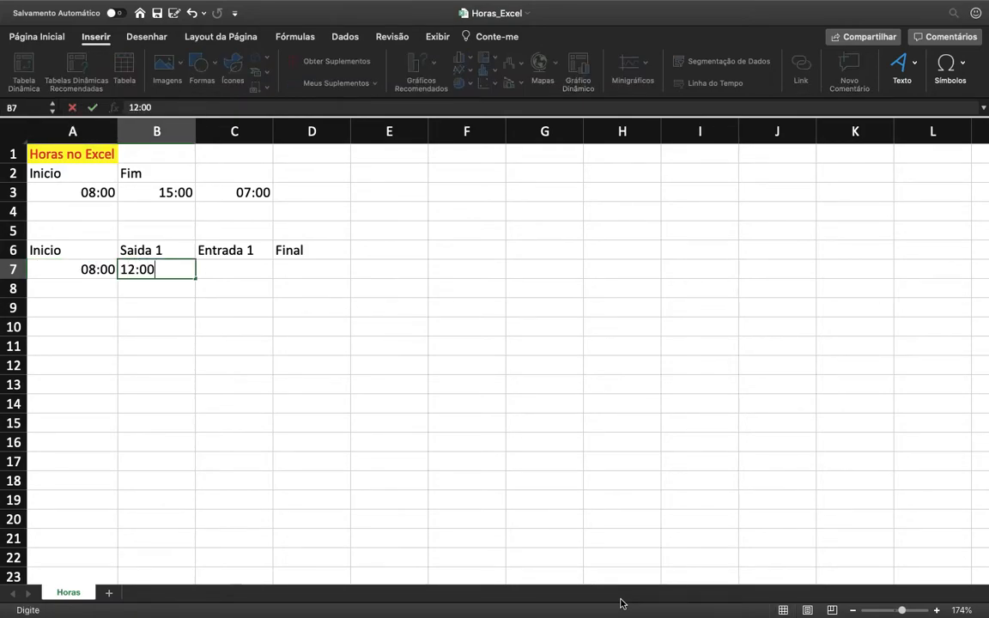
{"action": "key", "text": "Tab"}
Step: Enter 13:10 under Entrada 1 in C7 and 18:10 under Final in D7
{"action": "type", "text": "13"}
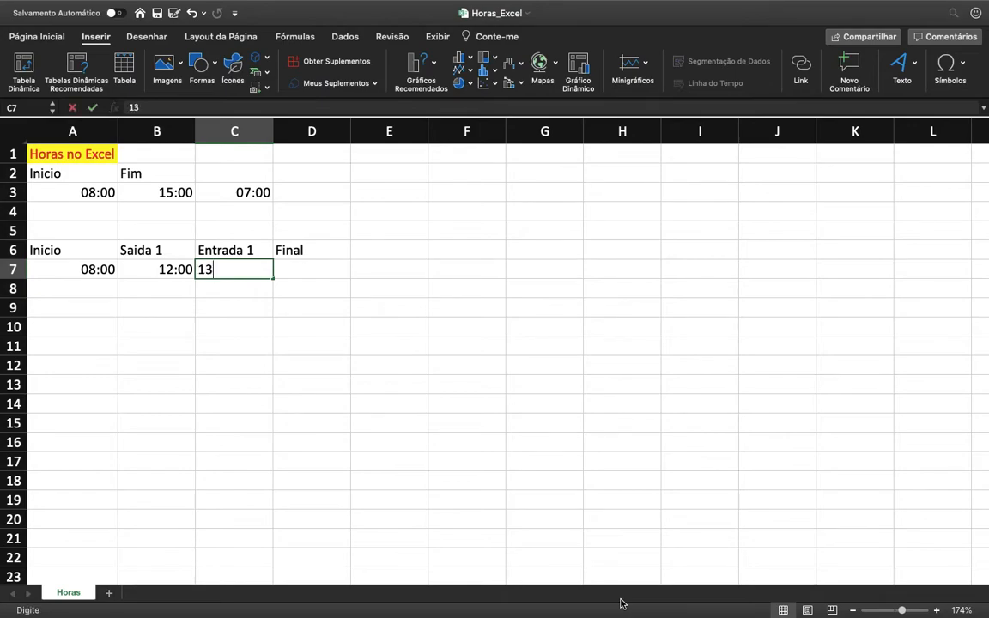
{"action": "type", "text": ":10"}
{"action": "key", "text": "Tab"}
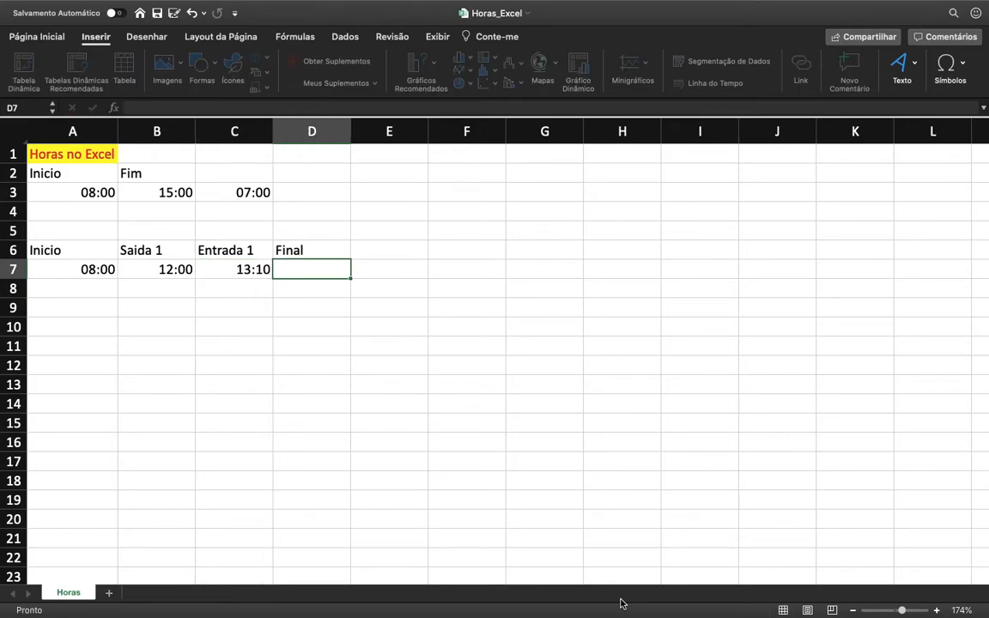
{"action": "type", "text": "18:10"}
{"action": "key", "text": "Return"}
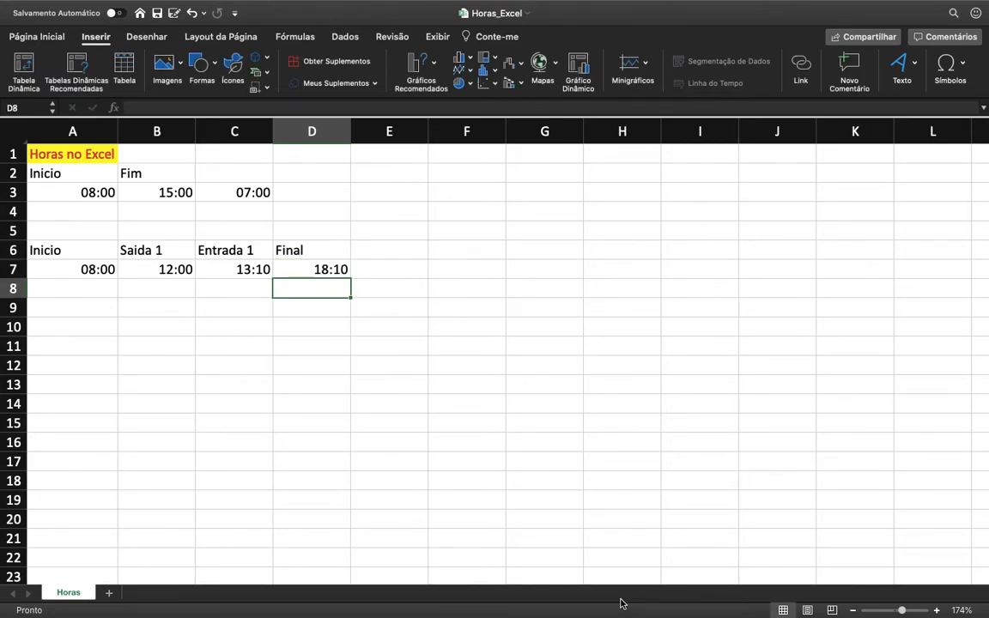
Step: Review the times entered in row 7 and the elapsed-time formula in C3
{"action": "key", "text": "Up"}
{"action": "key", "text": "Left"}
{"action": "key", "text": "Left"}
{"action": "key", "text": "Left"}
{"action": "key", "text": "Right"}
{"action": "key", "text": "Right"}
{"action": "key", "text": "Right"}
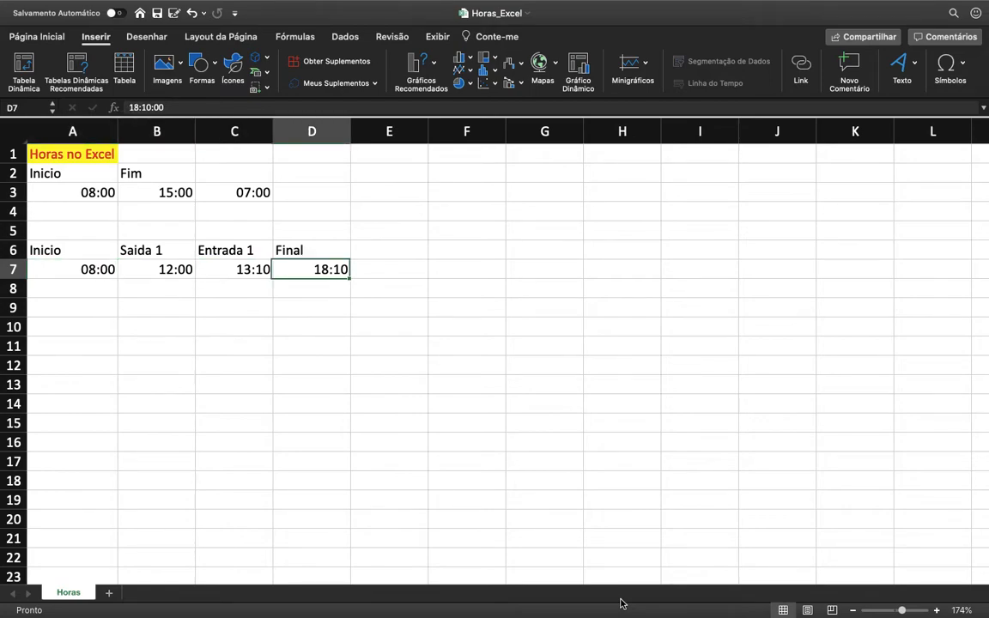
{"action": "key", "text": "Up"}
{"action": "key", "text": "Up"}
{"action": "key", "text": "Up"}
{"action": "key", "text": "Up"}
{"action": "key", "text": "Left"}
{"action": "key", "text": "Down"}
{"action": "key", "text": "Down"}
{"action": "key", "text": "Down"}
{"action": "key", "text": "Down"}
Step: Calculate the first work period in E7 with the formula =B7-A7
{"action": "key", "text": "Right"}
{"action": "key", "text": "Right"}
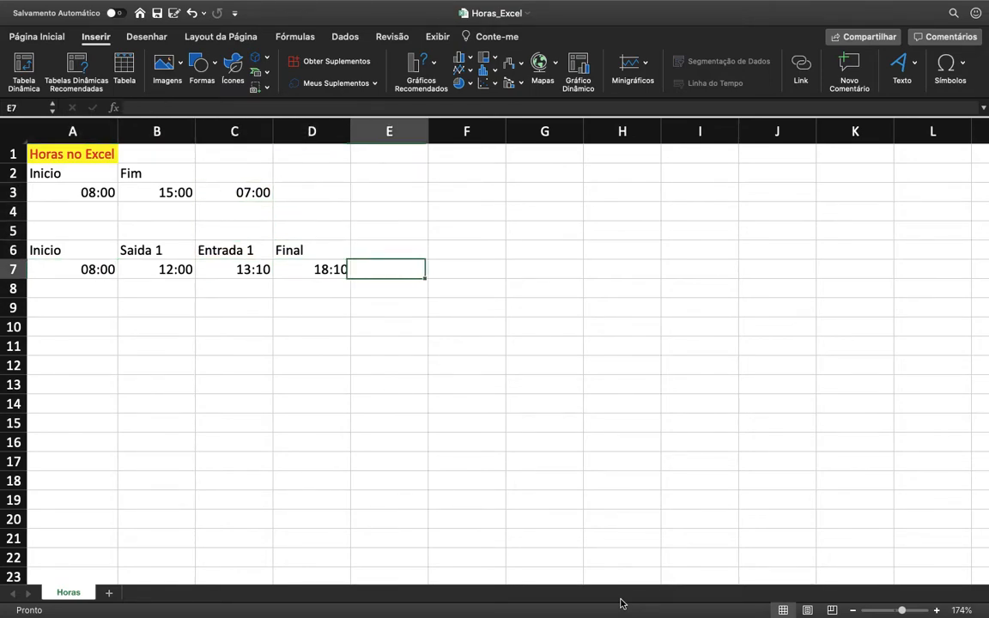
{"action": "type", "text": "="}
{"action": "key", "text": "Left"}
{"action": "key", "text": "Left"}
{"action": "key", "text": "Left"}
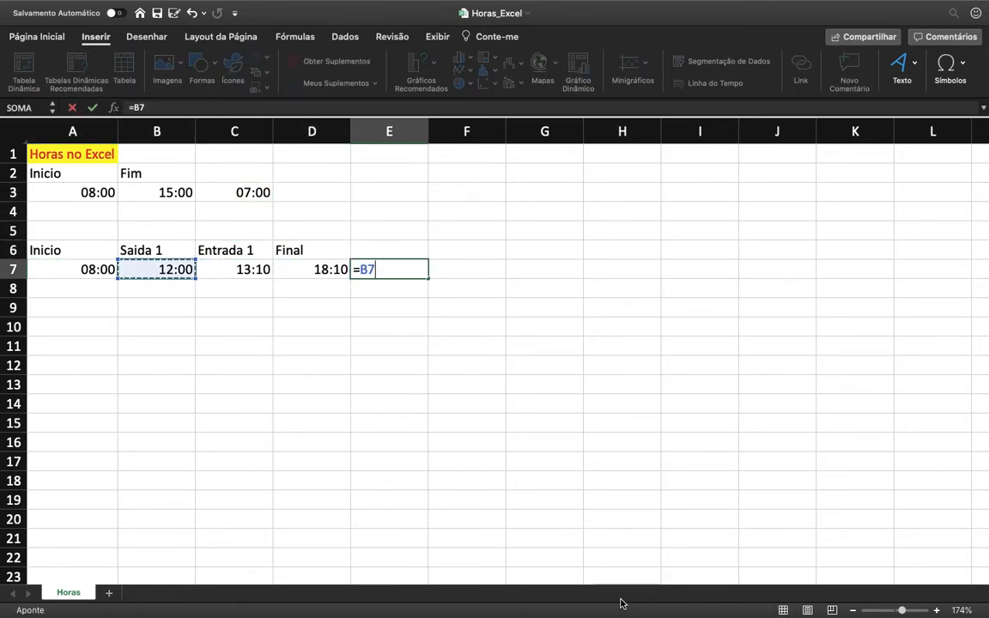
{"action": "type", "text": "-"}
{"action": "key", "text": "Left"}
{"action": "key", "text": "Left"}
{"action": "key", "text": "Left"}
{"action": "key", "text": "Left"}
{"action": "key", "text": "Return"}
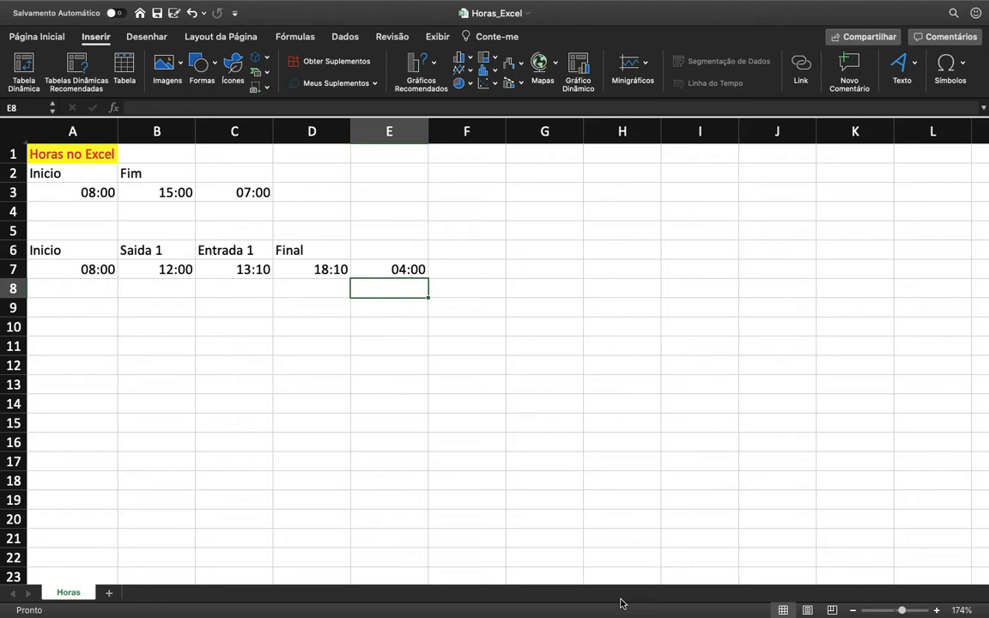
Step: Fill the Inicio and Saida 1 cells A6:B7 and the first-period result in E7 with light green
{"action": "key", "text": "Up"}
{"action": "key", "text": "Left"}
{"action": "key", "text": "Left"}
{"action": "key", "text": "Left"}
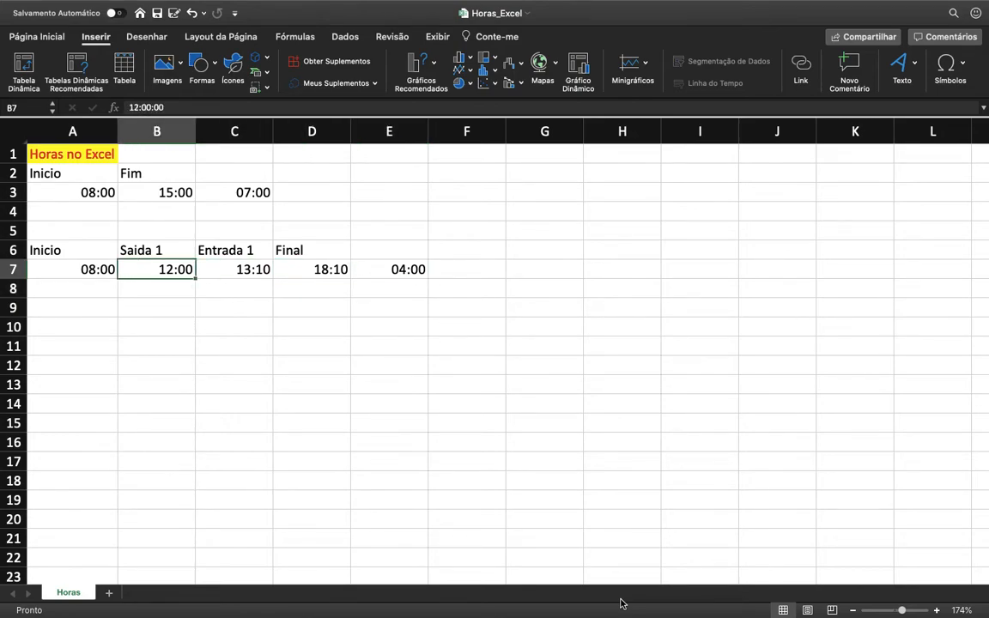
{"action": "key", "text": "shift+Up"}
{"action": "key", "text": "shift+Left"}
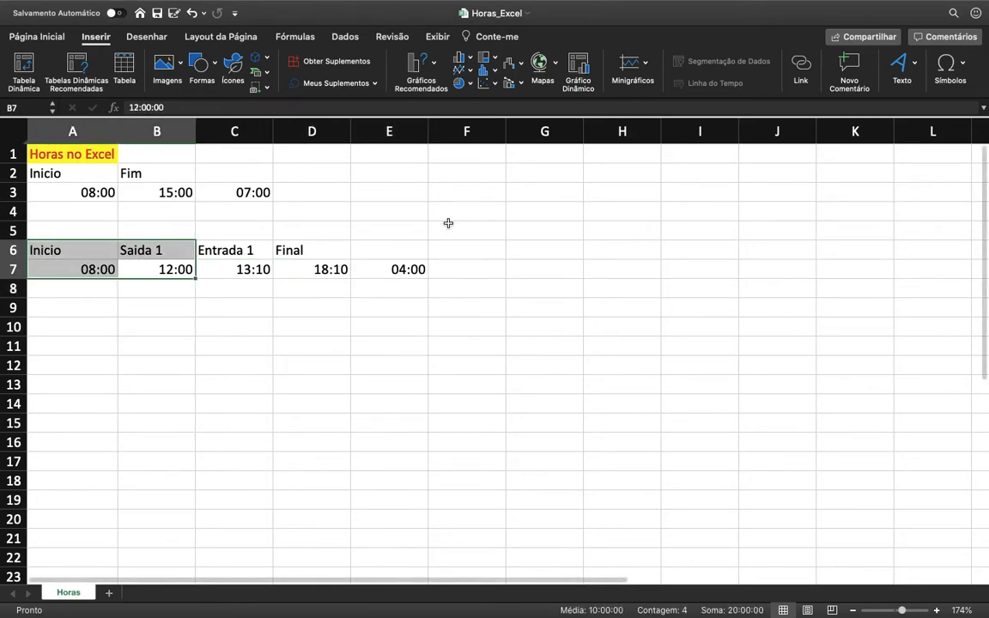
{"action": "left_click", "coordinate": [40, 36]}
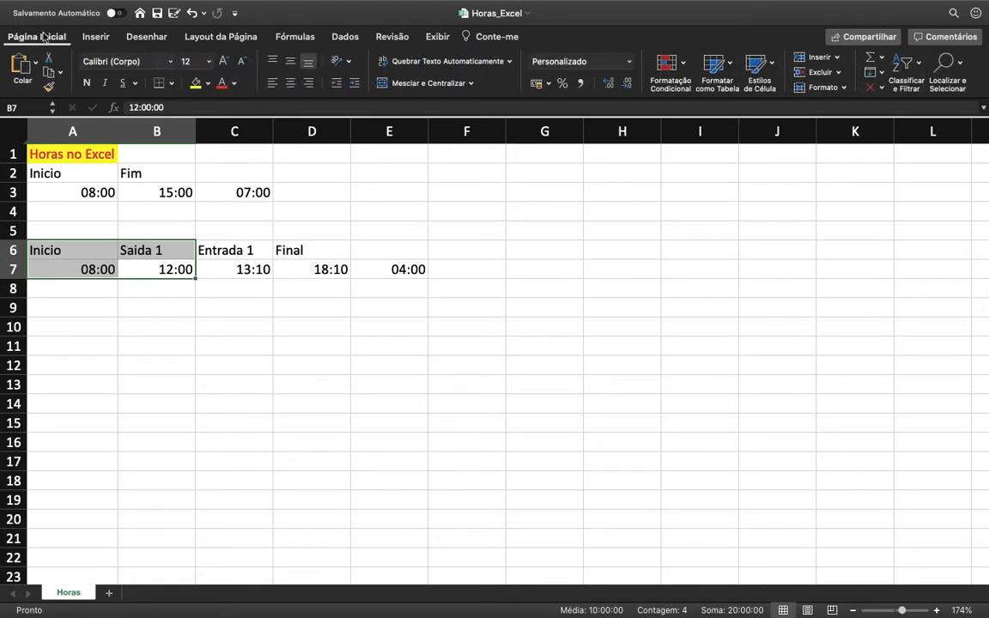
{"action": "left_click", "coordinate": [209, 83]}
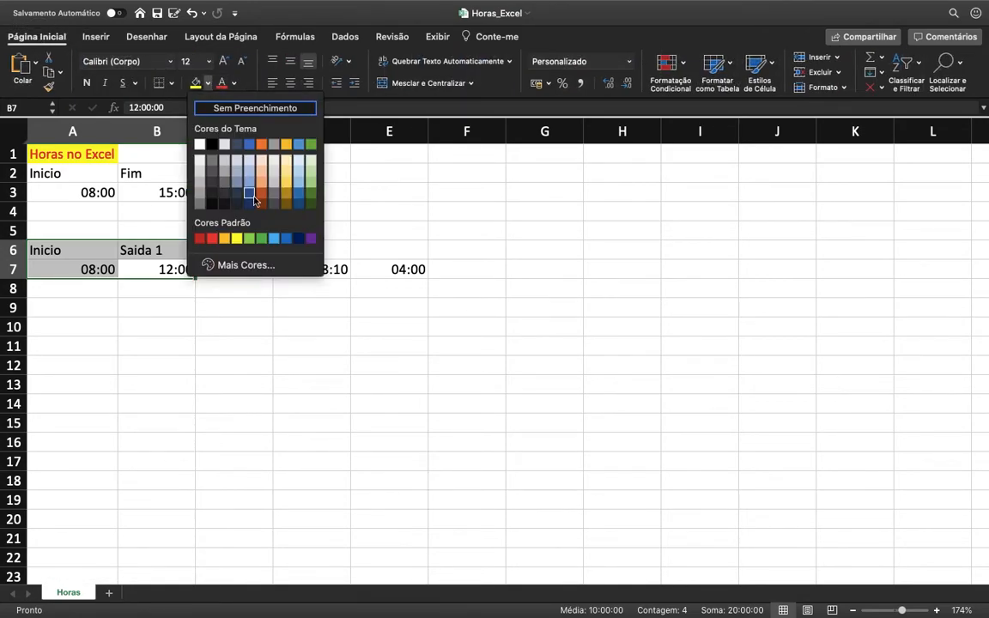
{"action": "left_click", "coordinate": [225, 232]}
{"action": "left_click", "coordinate": [411, 270]}
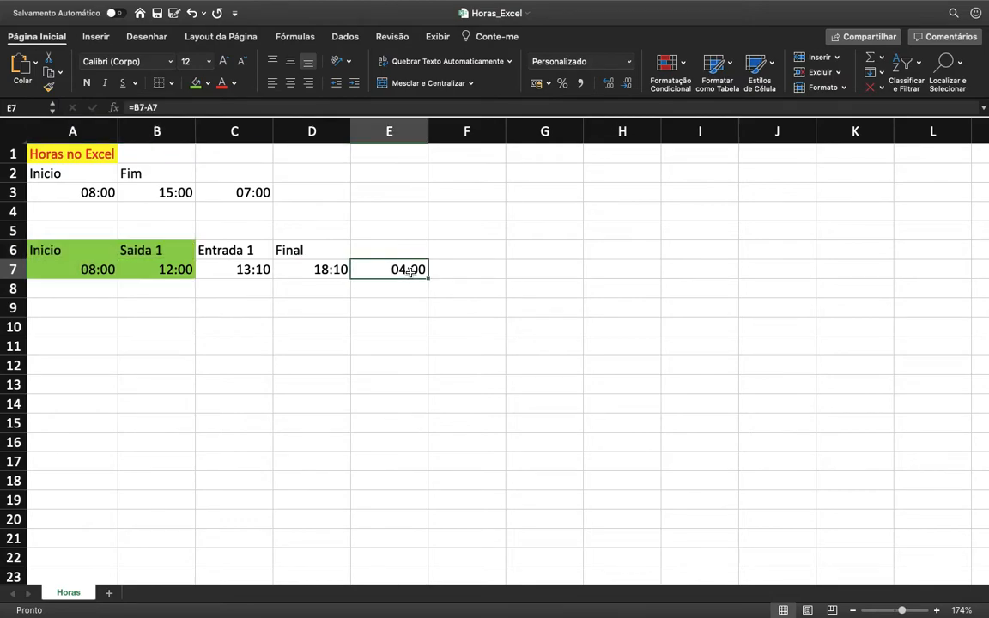
{"action": "left_click", "coordinate": [195, 83]}
Step: Calculate the second work period in F7 with the formula =D7-C7
{"action": "left_click", "coordinate": [480, 267]}
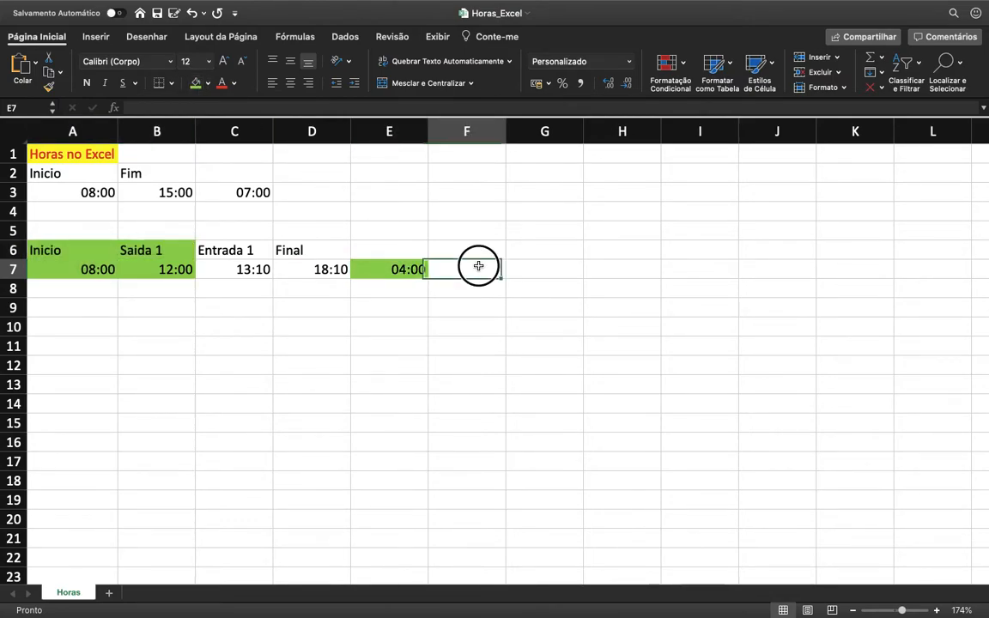
{"action": "type", "text": "="}
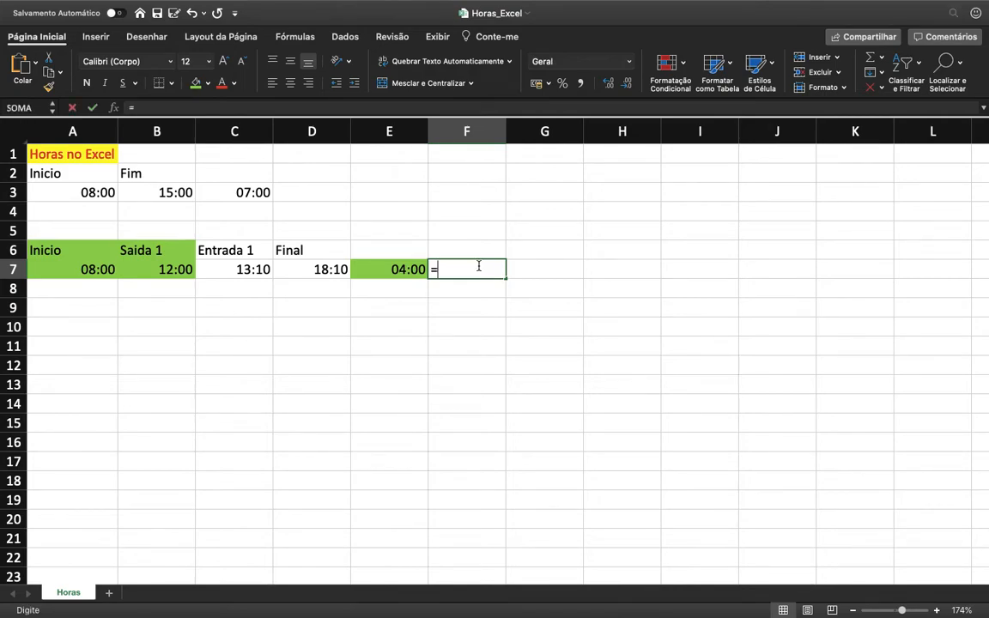
{"action": "key", "text": "Left"}
{"action": "key", "text": "Left"}
{"action": "type", "text": "-"}
{"action": "key", "text": "Left"}
{"action": "key", "text": "Left"}
{"action": "key", "text": "Left"}
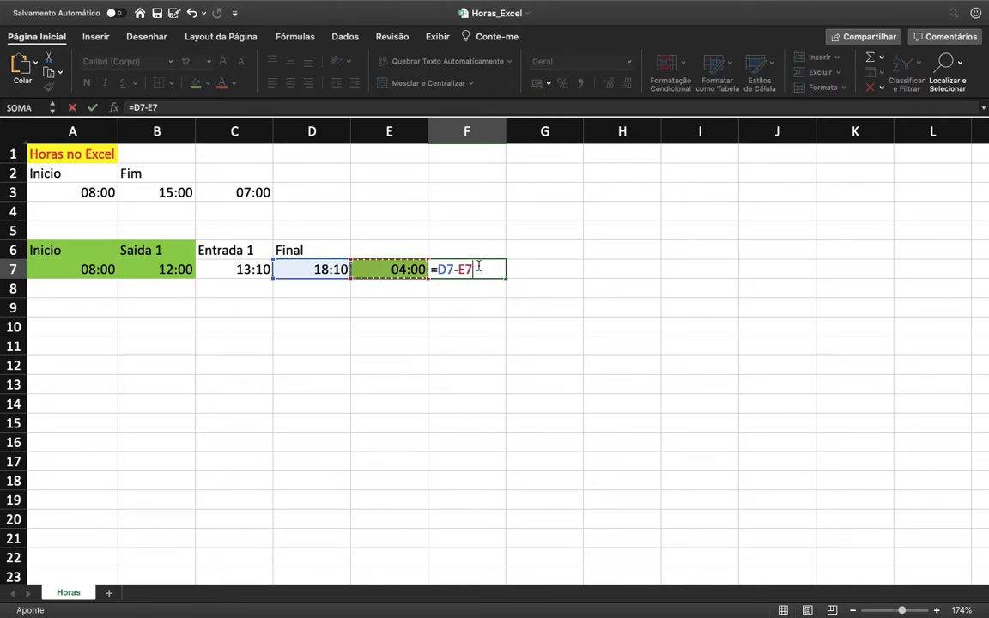
{"action": "key", "text": "Return"}
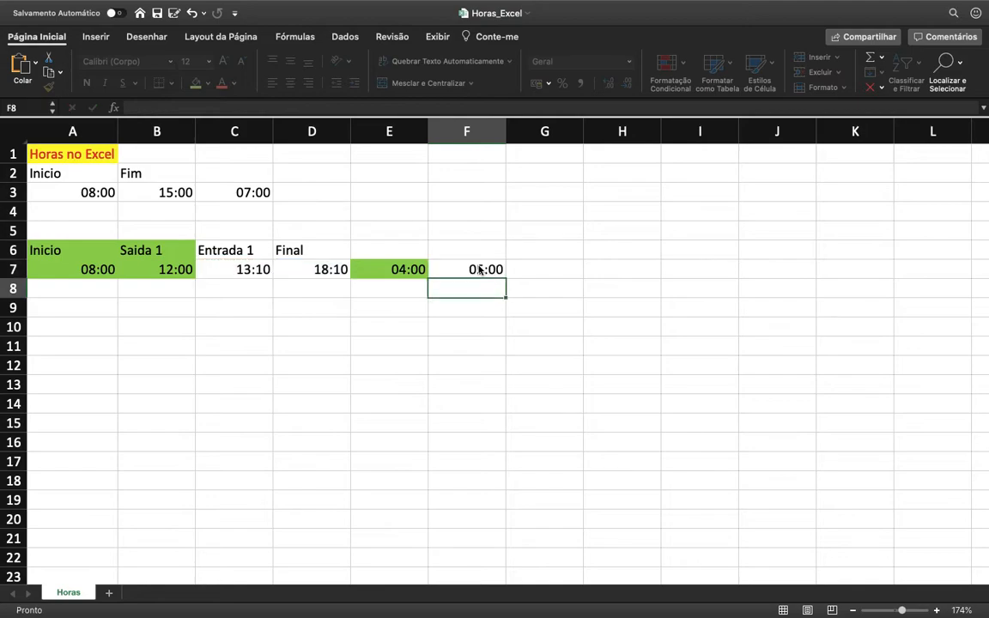
Step: Fill the second-period result in F7 and the Entrada 1 and Final cells C6:D7 with blue
{"action": "left_click", "coordinate": [479, 268]}
{"action": "left_click", "coordinate": [207, 84]}
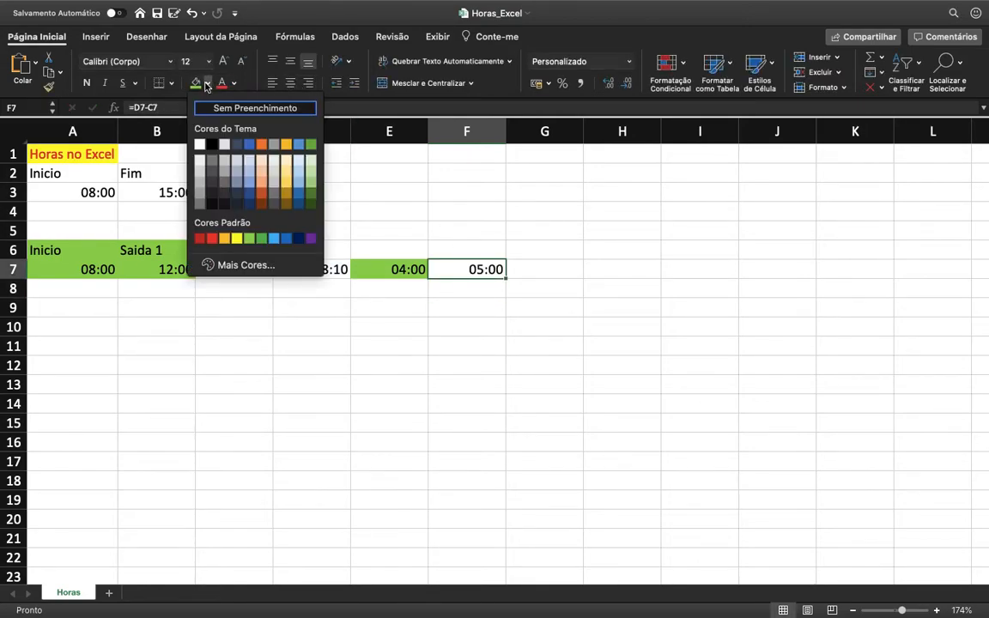
{"action": "left_click", "coordinate": [249, 148]}
{"action": "left_click_drag", "start_coordinate": [249, 268], "coordinate": [298, 238]}
{"action": "left_click", "coordinate": [194, 83]}
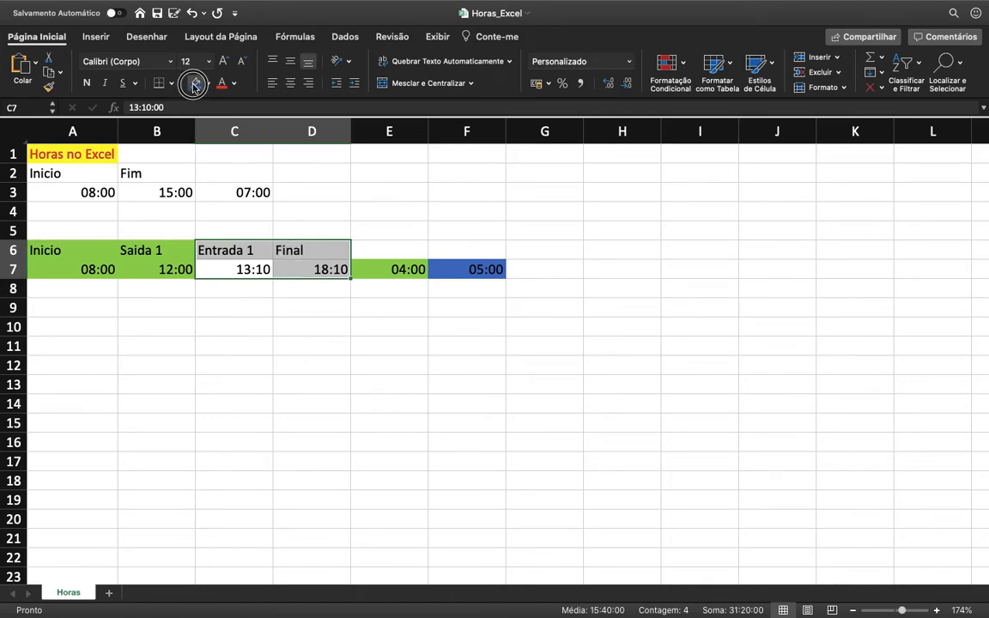
Step: Add the two work periods in G7 with the formula =F7+E7
{"action": "left_click", "coordinate": [546, 266]}
{"action": "type", "text": "="}
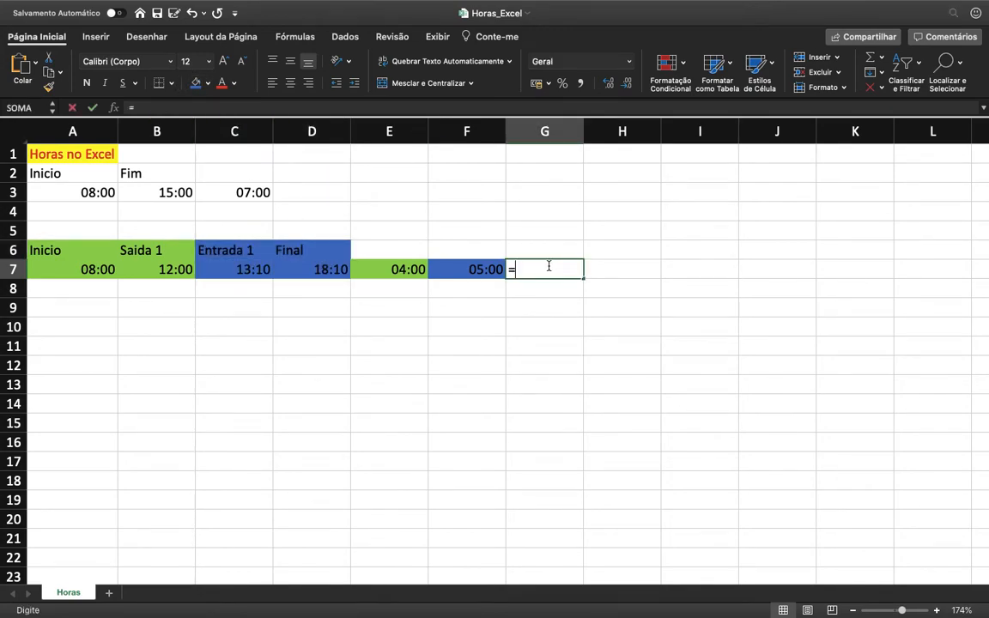
{"action": "key", "text": "Left"}
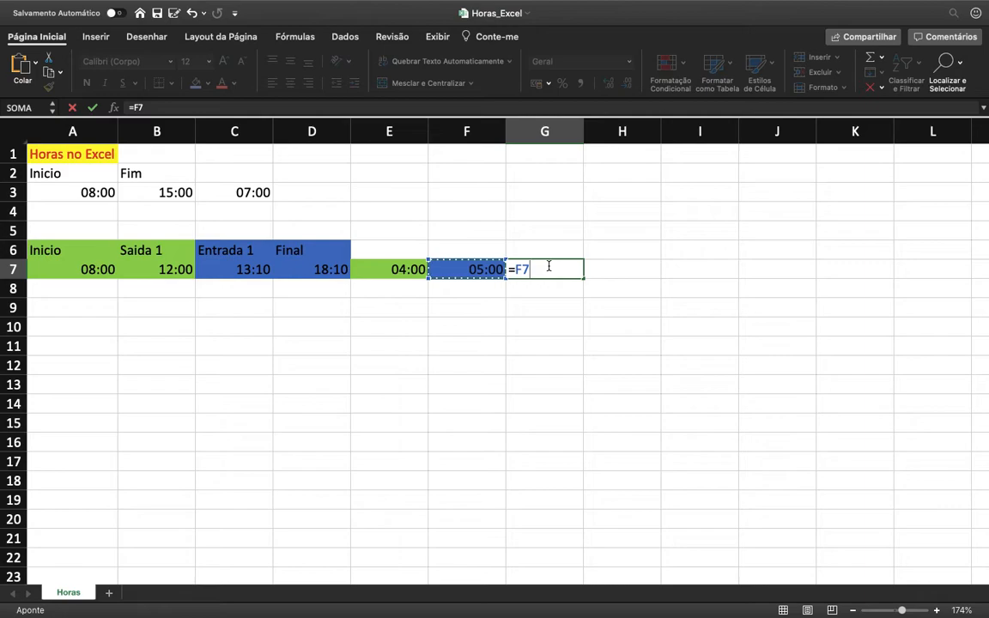
{"action": "type", "text": "+"}
{"action": "key", "text": "Left"}
{"action": "key", "text": "Left"}
{"action": "key", "text": "Return"}
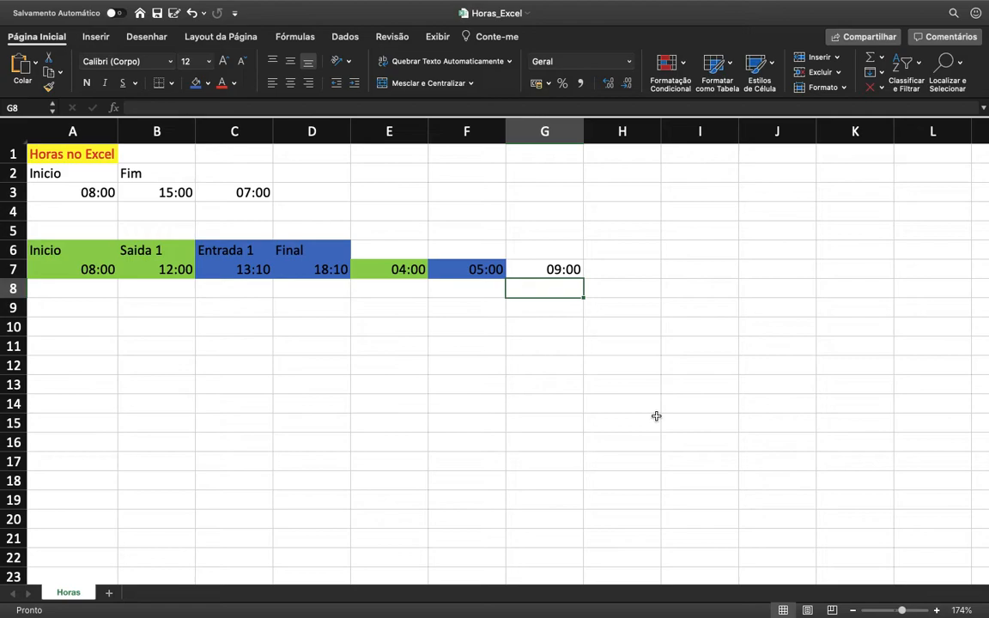
Step: Review the formulas for both work periods and their total in E7, F7 and G7
{"action": "key", "text": "Up"}
{"action": "key", "text": "Left"}
{"action": "key", "text": "Left"}
{"action": "key", "text": "Right"}
{"action": "key", "text": "Left"}
{"action": "key", "text": "Right"}
{"action": "key", "text": "Right"}
{"action": "key", "text": "Left"}
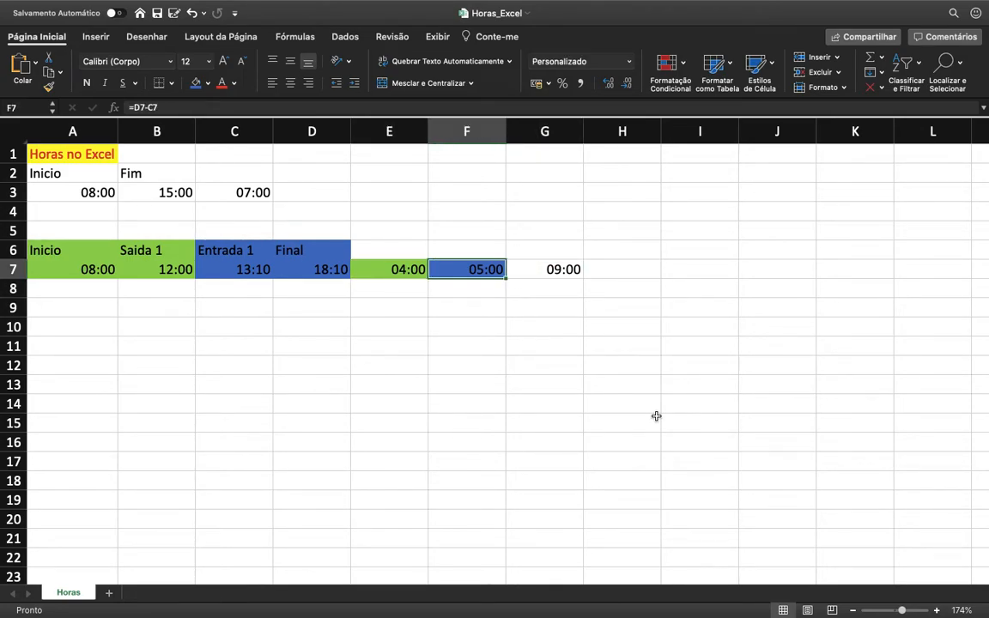
Step: Enter 9:00 under Inicio in A8 and 12:10 under Saida 1 in B8
{"action": "key", "text": "Left"}
{"action": "key", "text": "Left"}
{"action": "key", "text": "Left"}
{"action": "key", "text": "Left"}
{"action": "key", "text": "Left"}
{"action": "key", "text": "Down"}
{"action": "key", "text": "Up"}
{"action": "key", "text": "Down"}
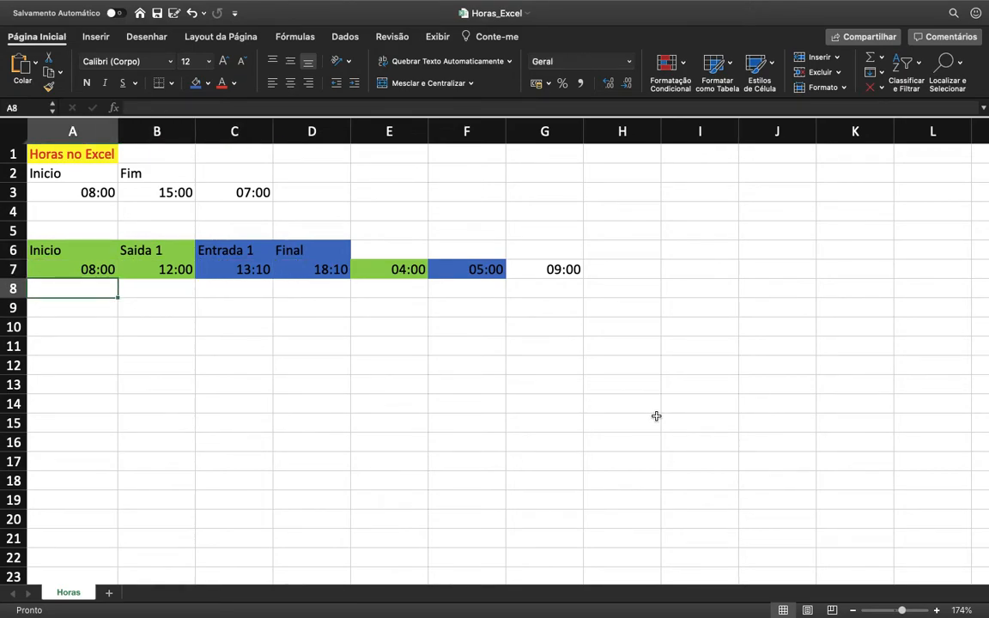
{"action": "type", "text": "9:"}
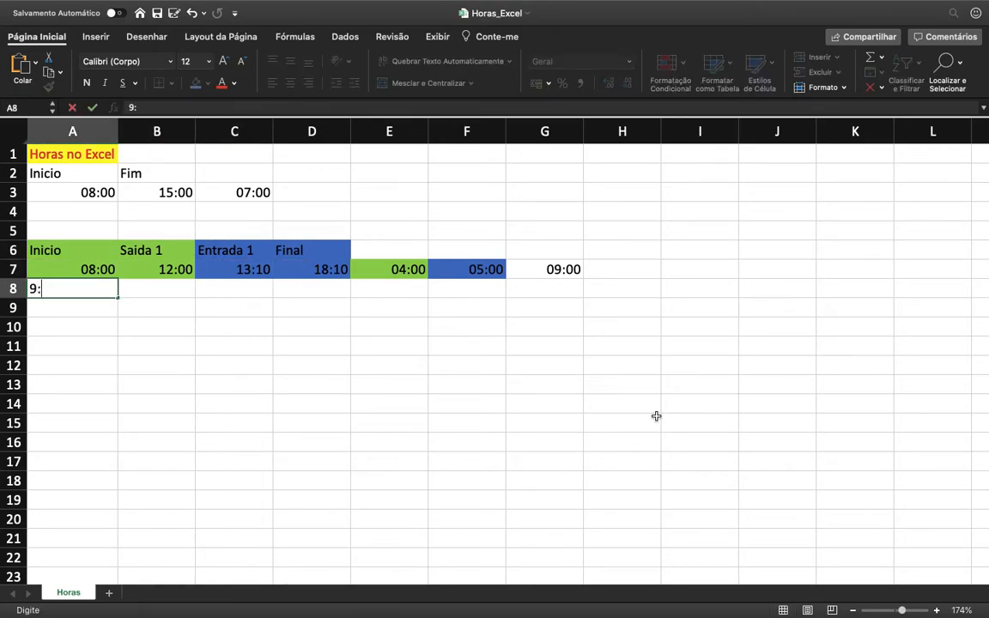
{"action": "type", "text": "00"}
{"action": "key", "text": "Tab"}
{"action": "type", "text": "1"}
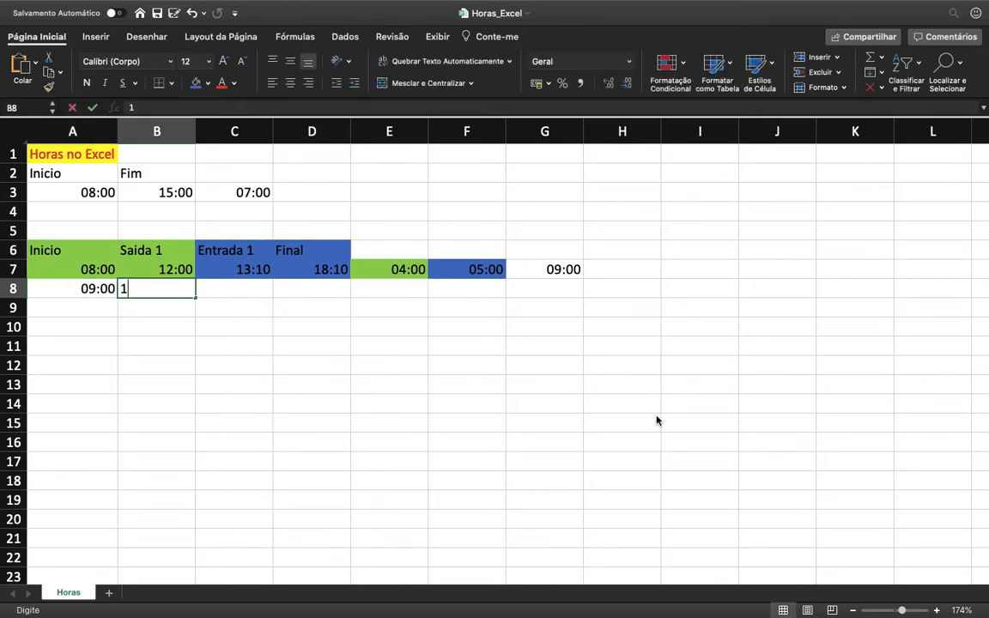
{"action": "type", "text": "2:10"}
{"action": "key", "text": "Tab"}
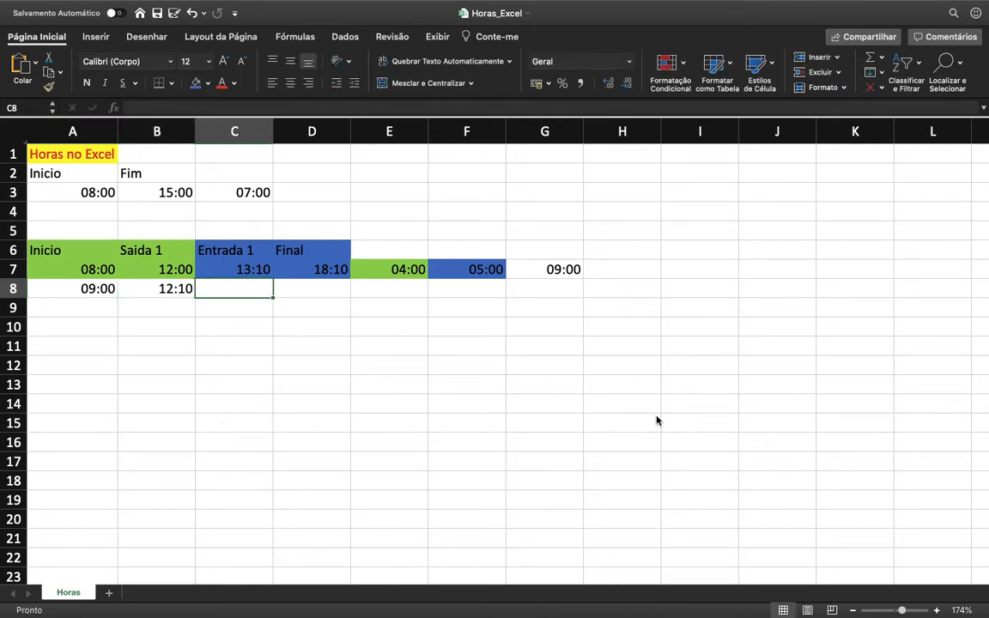
Step: Enter 12:45 under Entrada 1 in C8 and 20:00 under Final in D8
{"action": "type", "text": "12:"}
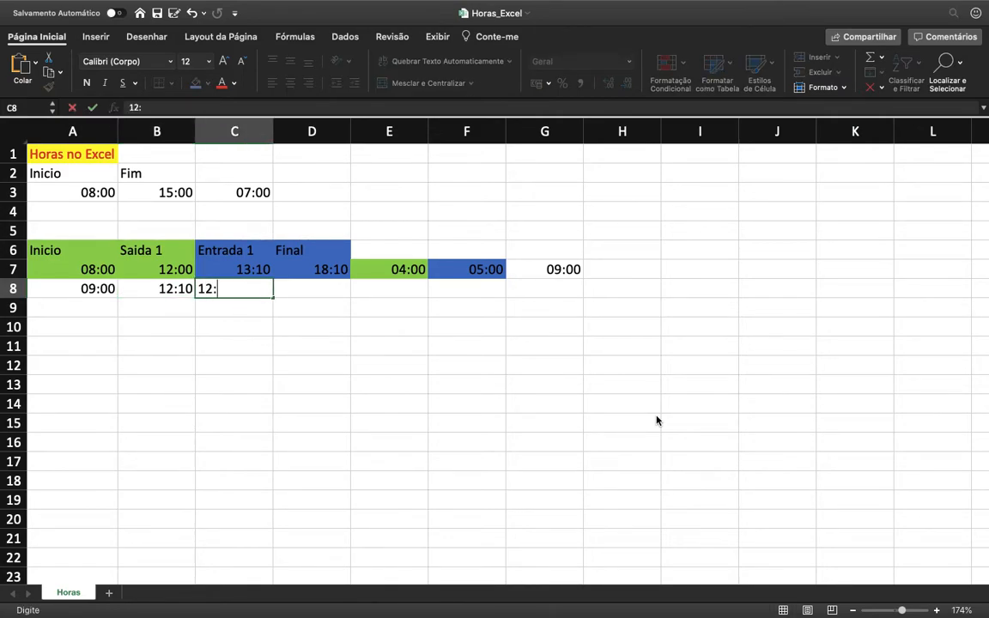
{"action": "type", "text": "45"}
{"action": "key", "text": "Tab"}
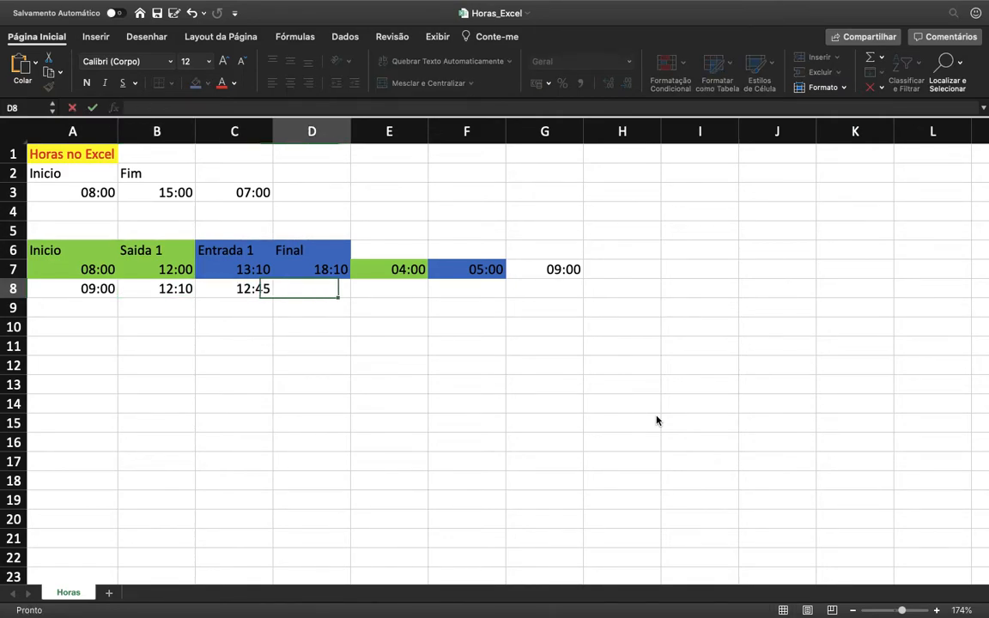
{"action": "type", "text": "20"}
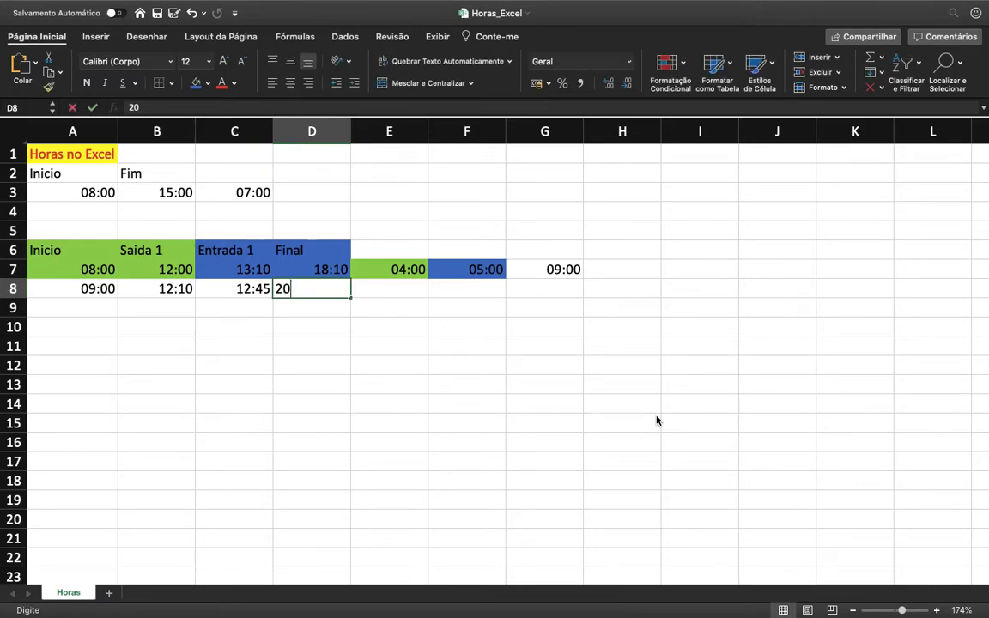
{"action": "type", "text": ":00"}
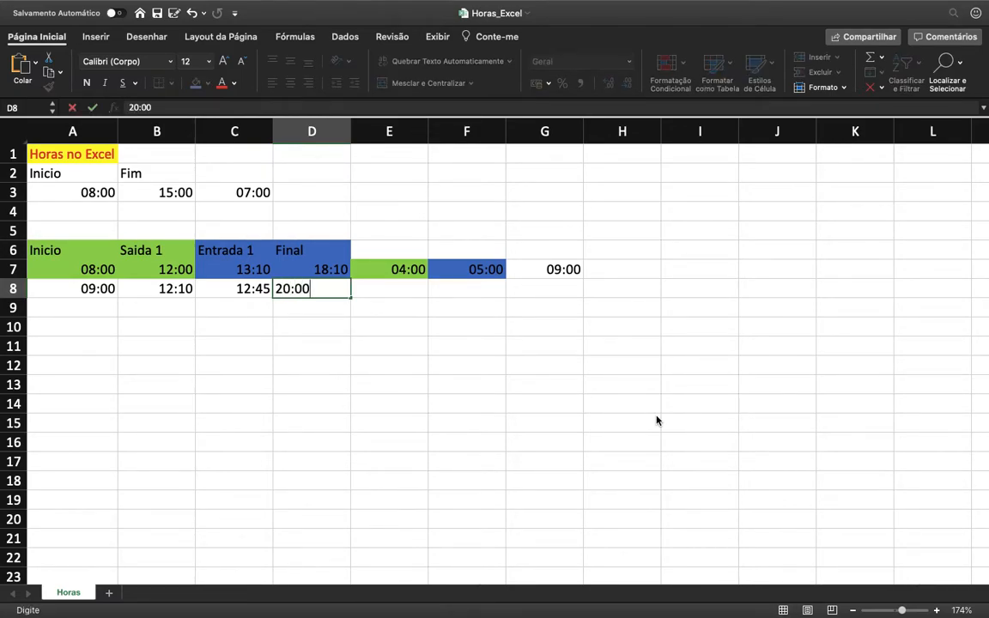
{"action": "key", "text": "Return"}
Step: Calculate the first work period of row 8 in E8 with the formula =B8-A8
{"action": "key", "text": "Up"}
{"action": "key", "text": "Right"}
{"action": "key", "text": "Up"}
{"action": "key", "text": "Right"}
{"action": "key", "text": "Left"}
{"action": "key", "text": "Right"}
{"action": "key", "text": "Down"}
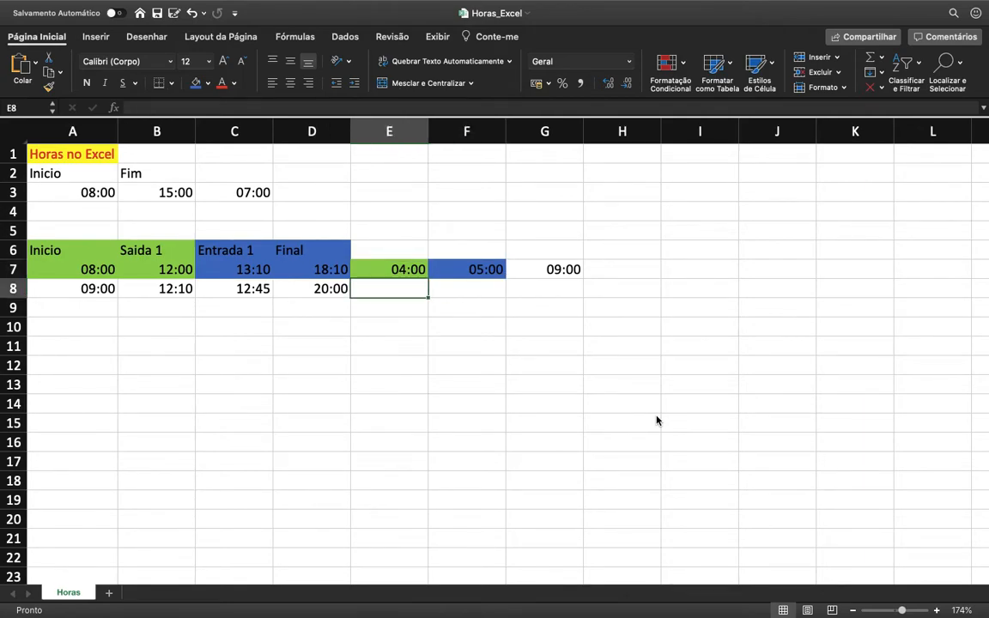
{"action": "type", "text": "="}
{"action": "key", "text": "Left"}
{"action": "key", "text": "Left"}
{"action": "key", "text": "Left"}
{"action": "type", "text": "-"}
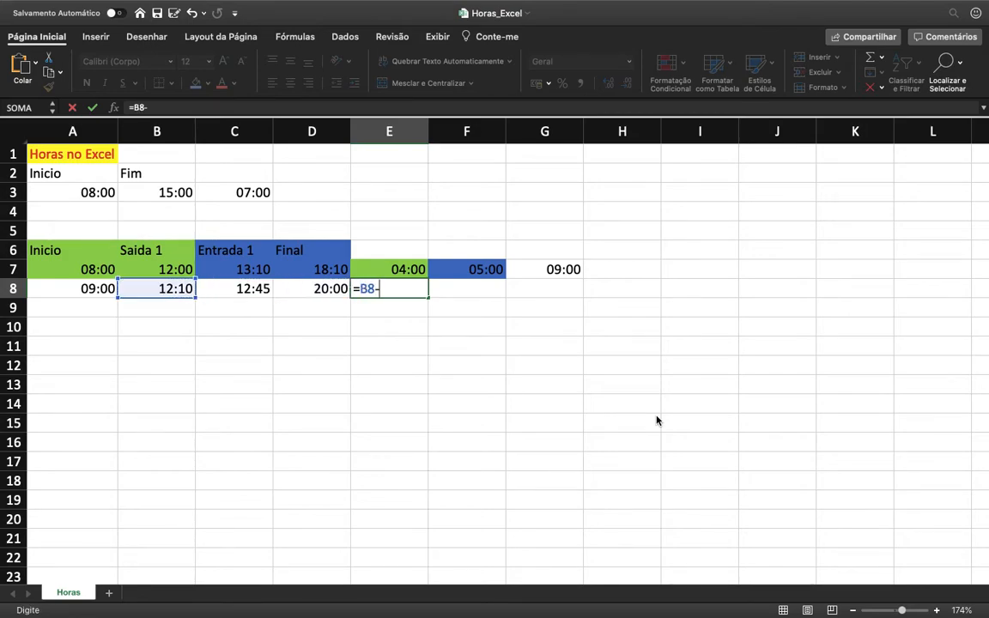
{"action": "key", "text": "Left"}
{"action": "key", "text": "Left"}
{"action": "key", "text": "Left"}
{"action": "key", "text": "Left"}
{"action": "key", "text": "Return"}
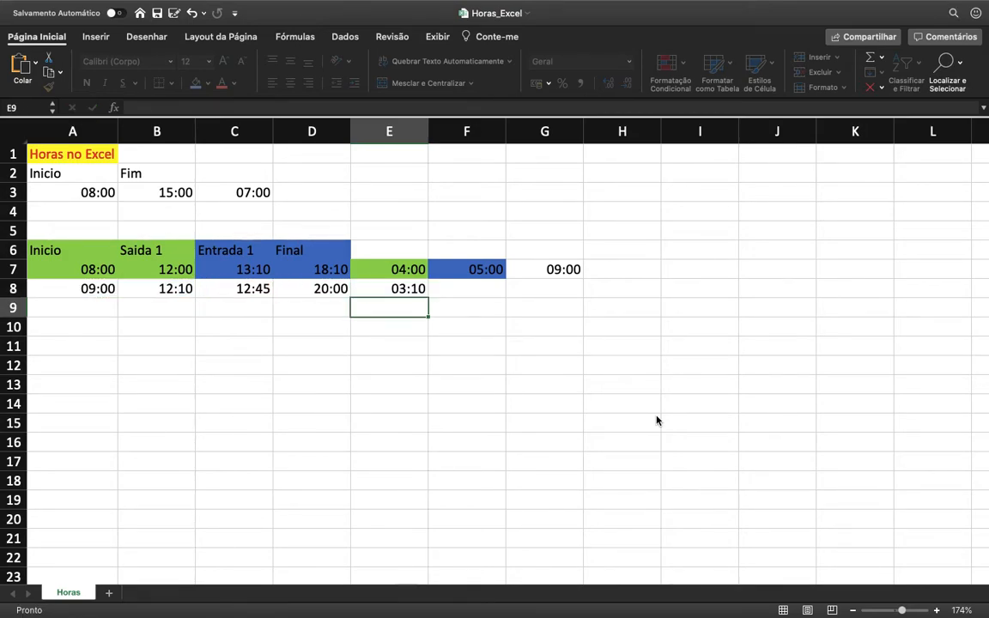
Step: Extend the formula in E8 to =(B8-A8)+(D8-C8) so that one cell adds both work periods
{"action": "key", "text": "Up"}
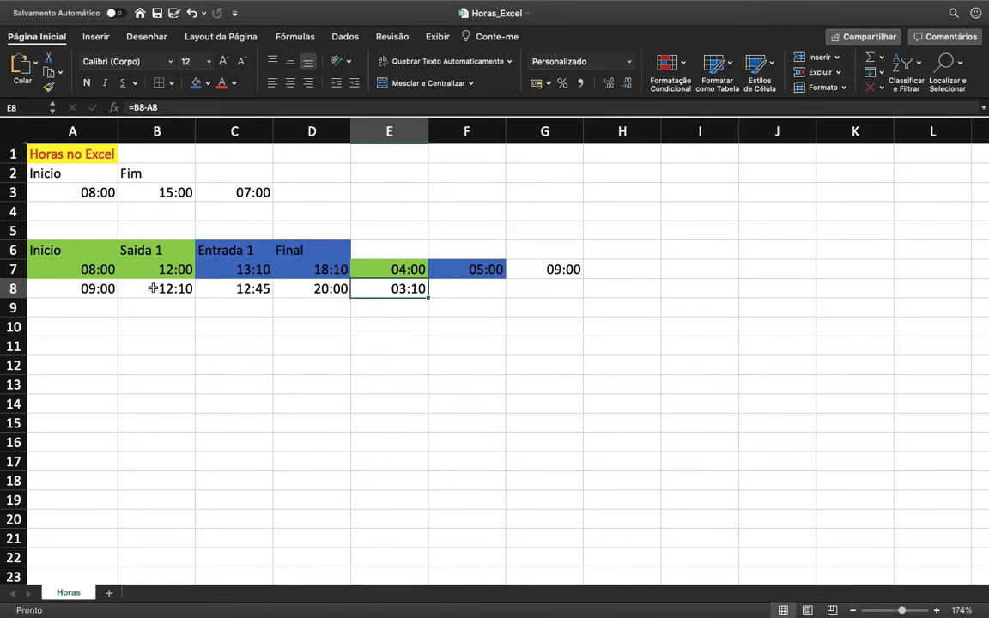
{"action": "left_click", "coordinate": [166, 108]}
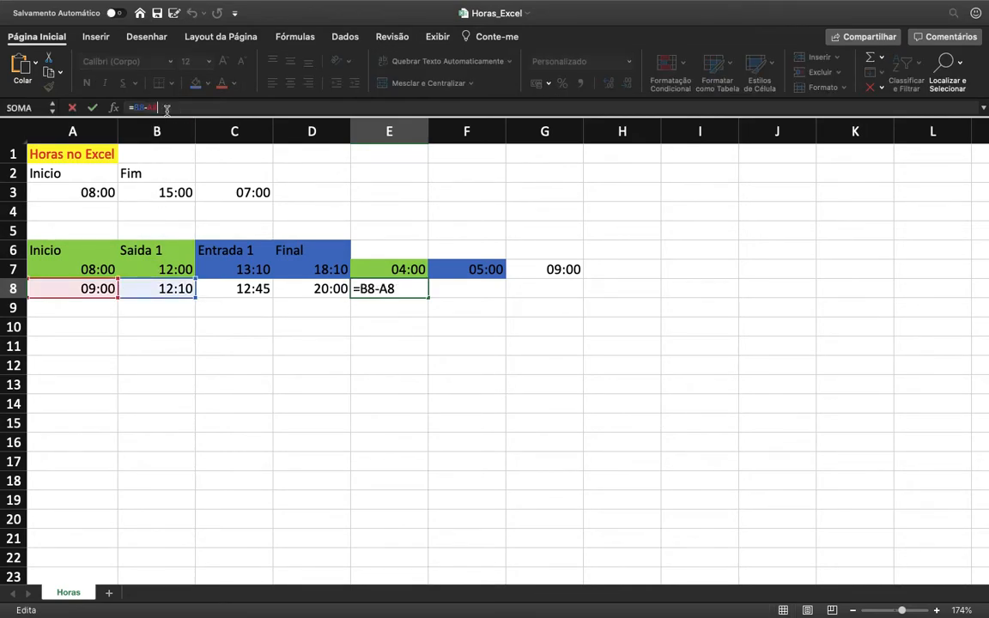
{"action": "left_click", "coordinate": [367, 288]}
{"action": "type", "text": "("}
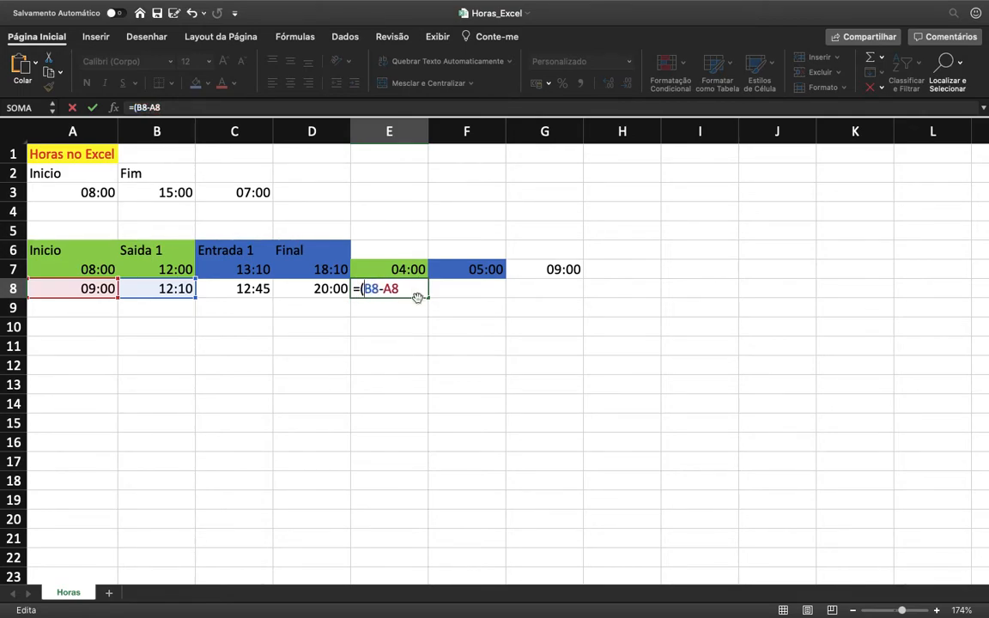
{"action": "type", "text": ")+("}
{"action": "left_click", "coordinate": [301, 286]}
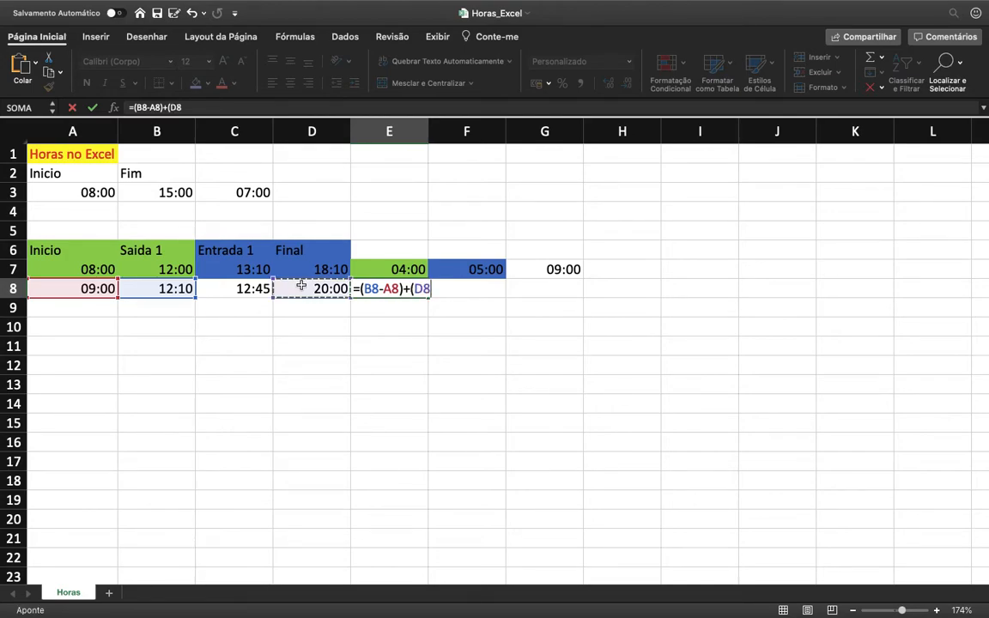
{"action": "type", "text": "-"}
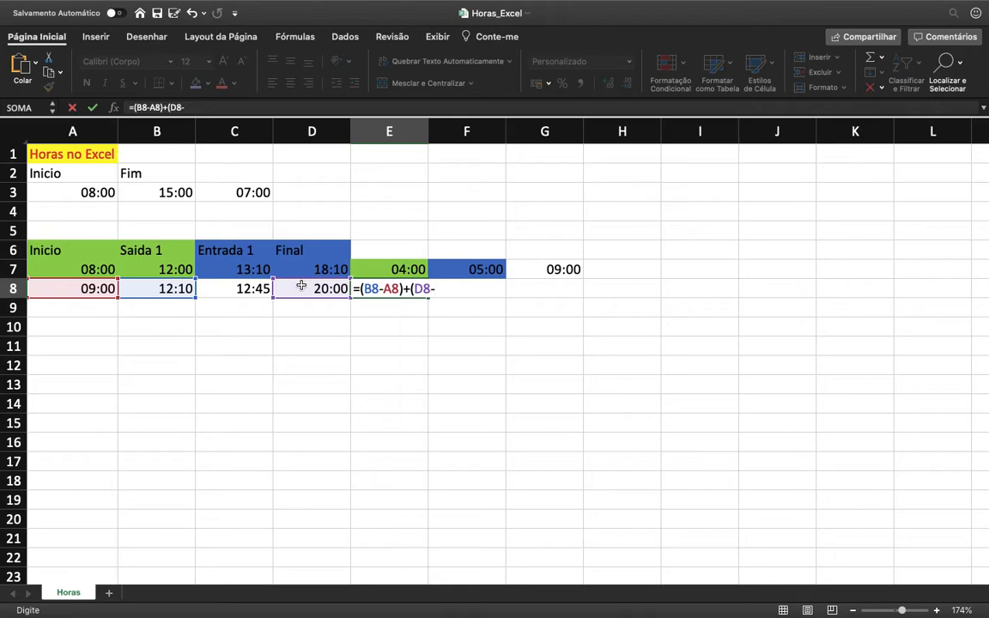
{"action": "left_click", "coordinate": [257, 290]}
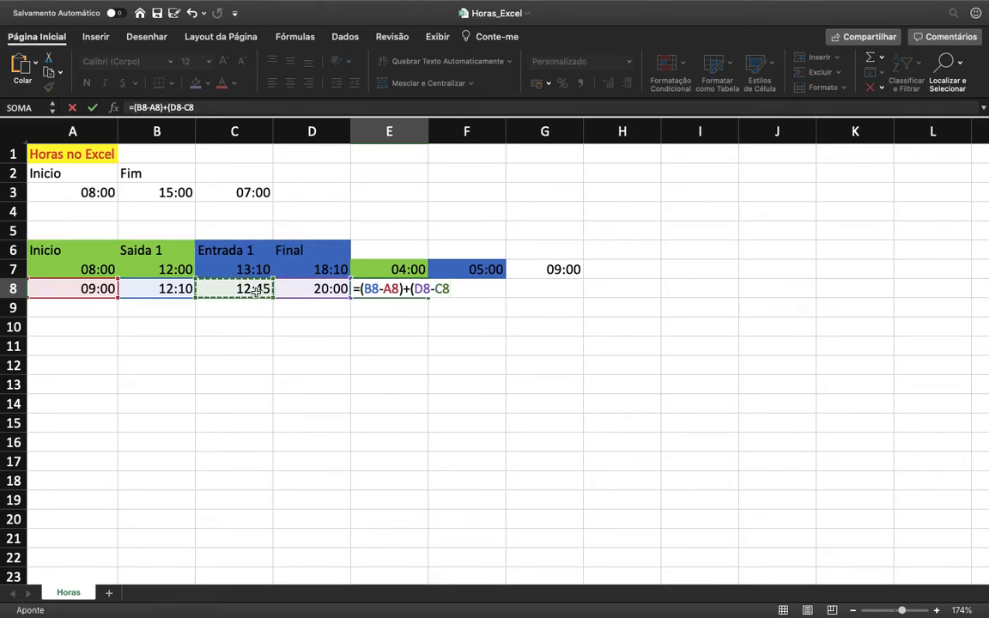
{"action": "type", "text": ")"}
{"action": "key", "text": "Return"}
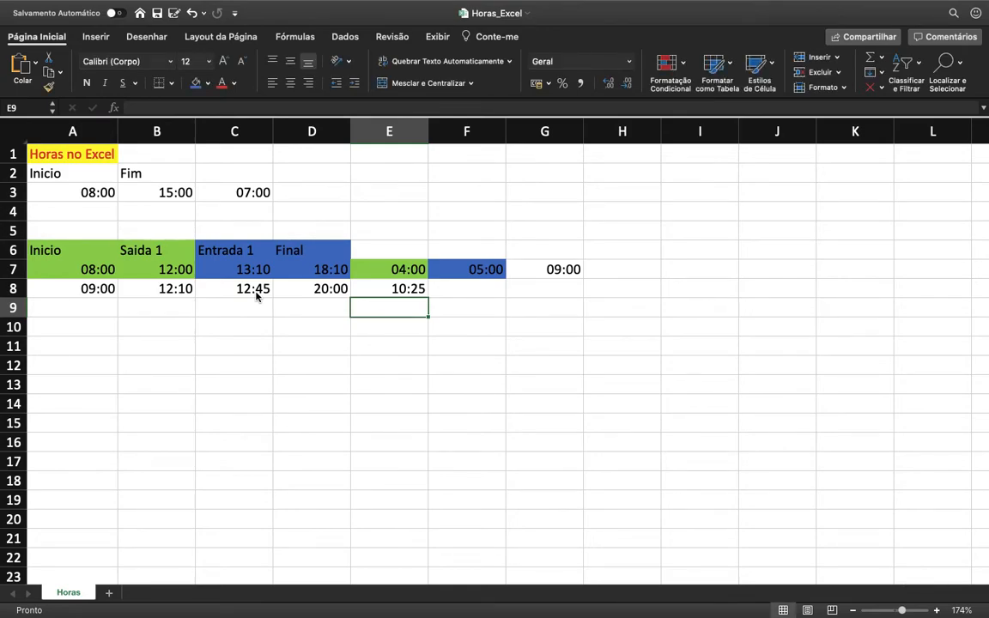
{"action": "key", "text": "Down"}
{"action": "key", "text": "Left"}
{"action": "key", "text": "Left"}
{"action": "key", "text": "Left"}
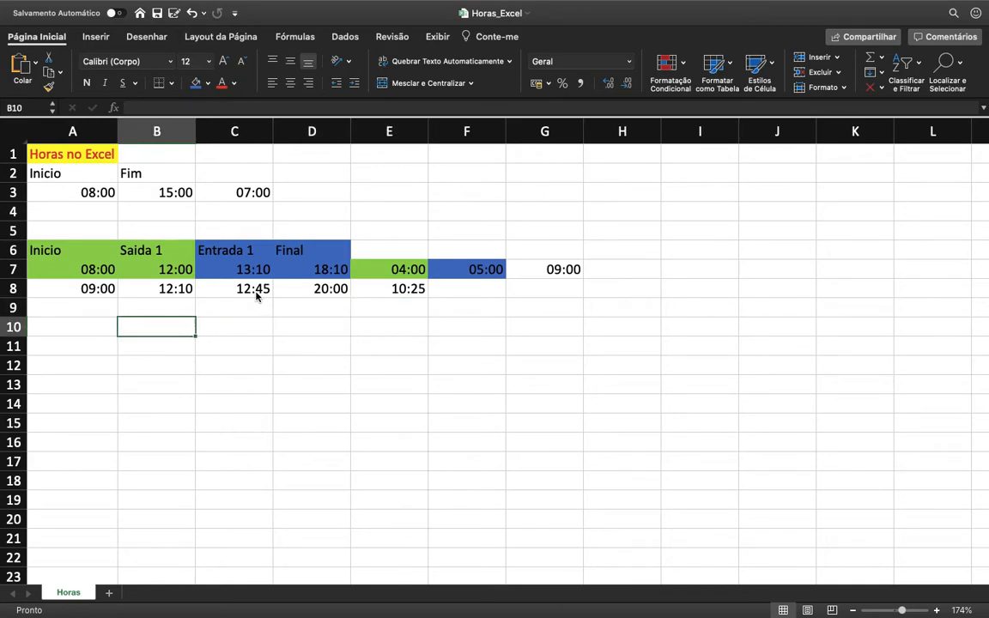
{"action": "key", "text": "Up"}
{"action": "key", "text": "Up"}
{"action": "key", "text": "Up"}
{"action": "key", "text": "Up"}
{"action": "key", "text": "Up"}
{"action": "key", "text": "Up"}
{"action": "key", "text": "Up"}
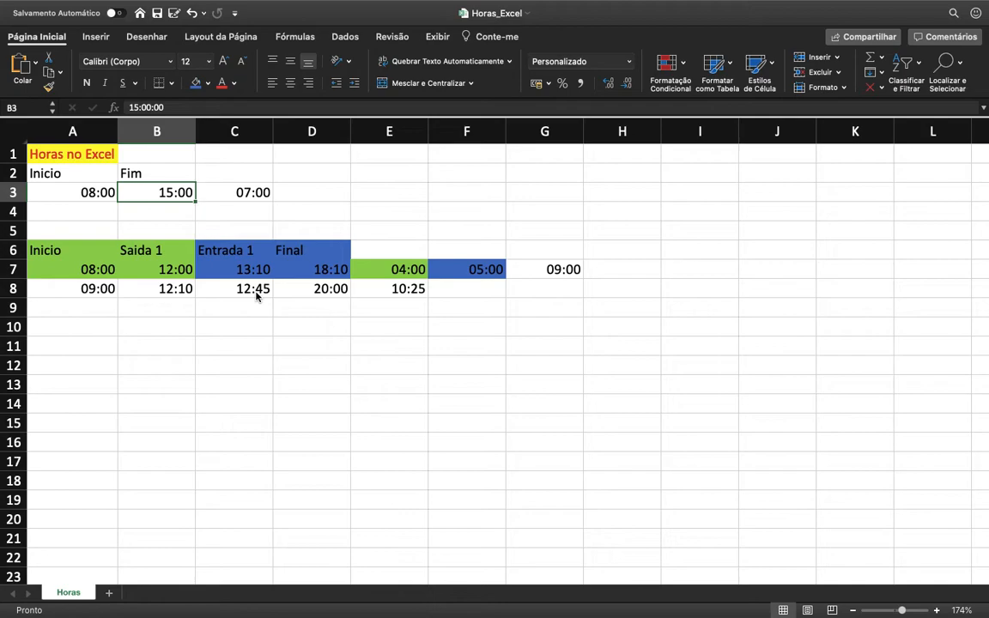
Step: Enter a duration of 1:00 in C2, beside the Fim header, for deduction from the hours in row 3
{"action": "key", "text": "Right"}
{"action": "key", "text": "Right"}
{"action": "key", "text": "Up"}
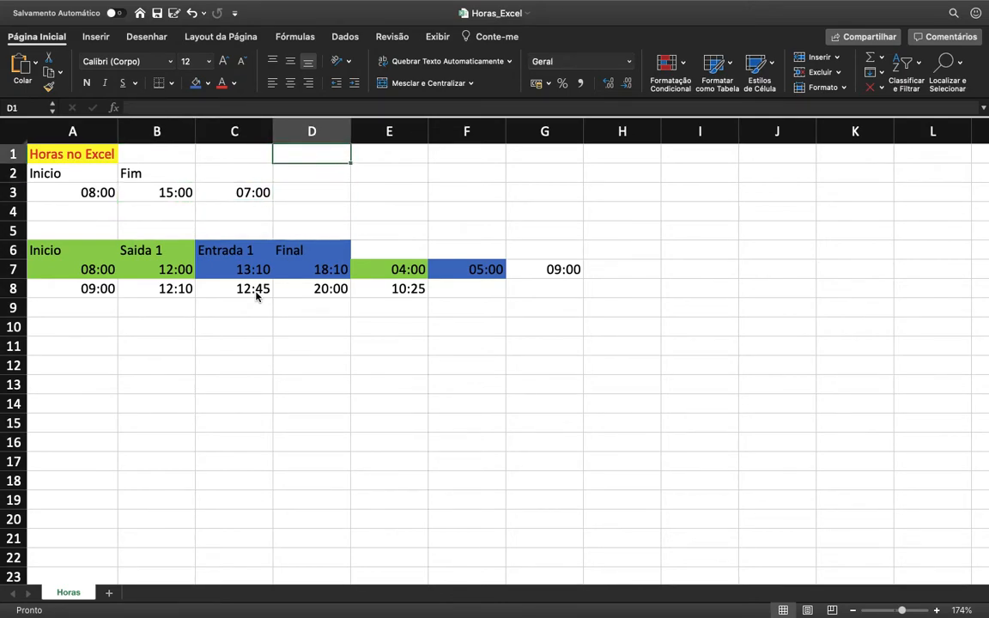
{"action": "key", "text": "Left"}
{"action": "type", "text": "1:00"}
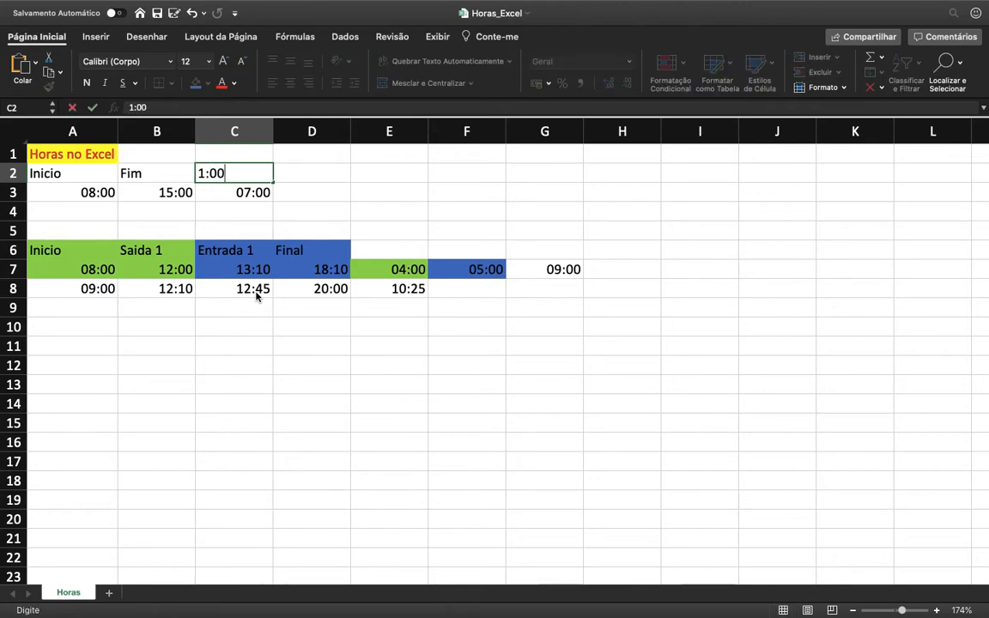
{"action": "key", "text": "Tab"}
Step: Calculate the net hours in D3 with the formula =C3-C2
{"action": "key", "text": "Down"}
{"action": "type", "text": "="}
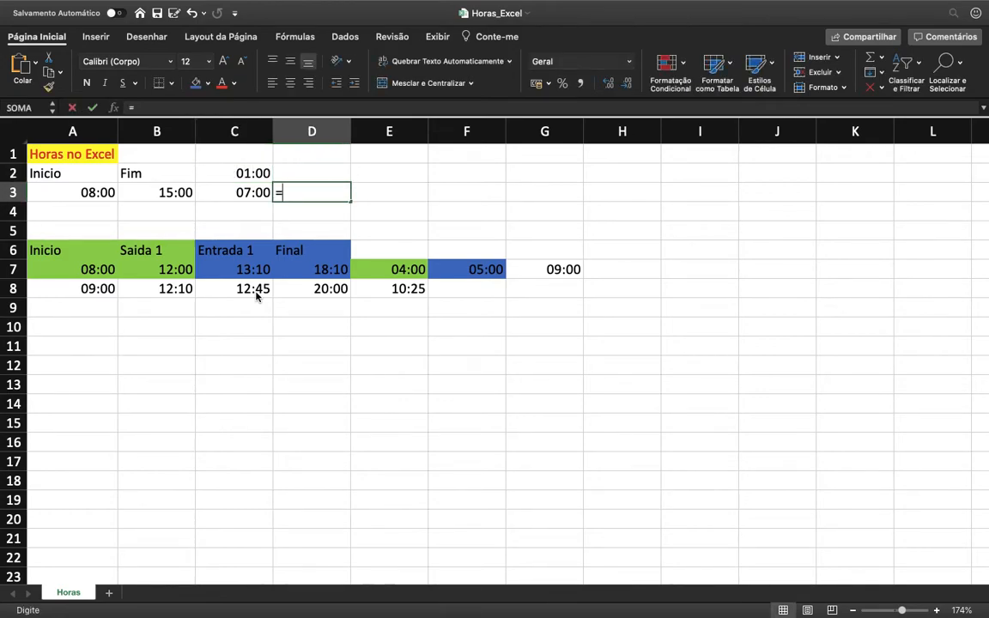
{"action": "key", "text": "Left"}
{"action": "type", "text": "-"}
{"action": "key", "text": "Up"}
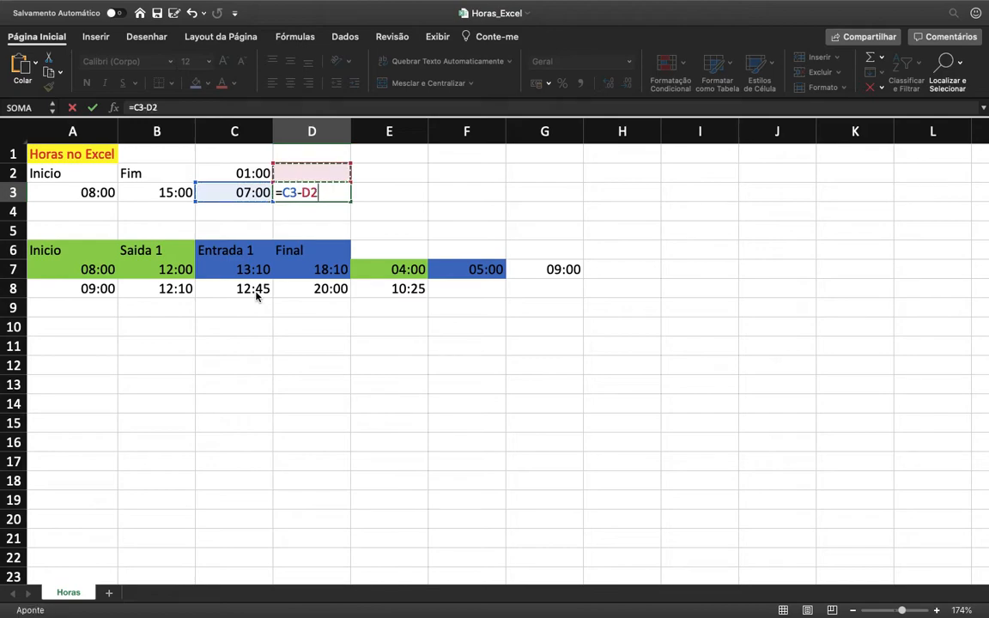
{"action": "key", "text": "Left"}
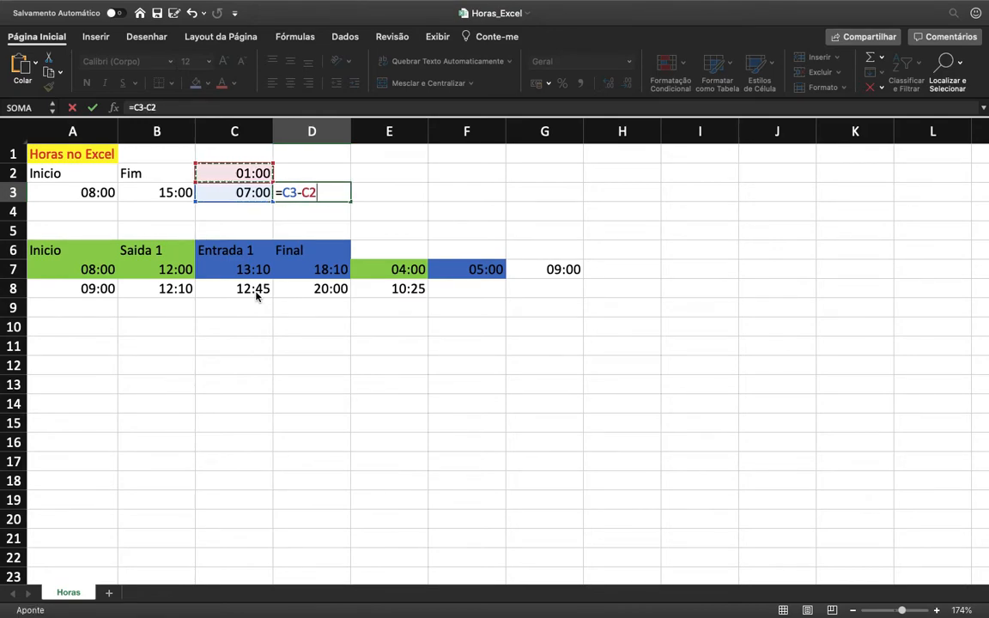
{"action": "key", "text": "Return"}
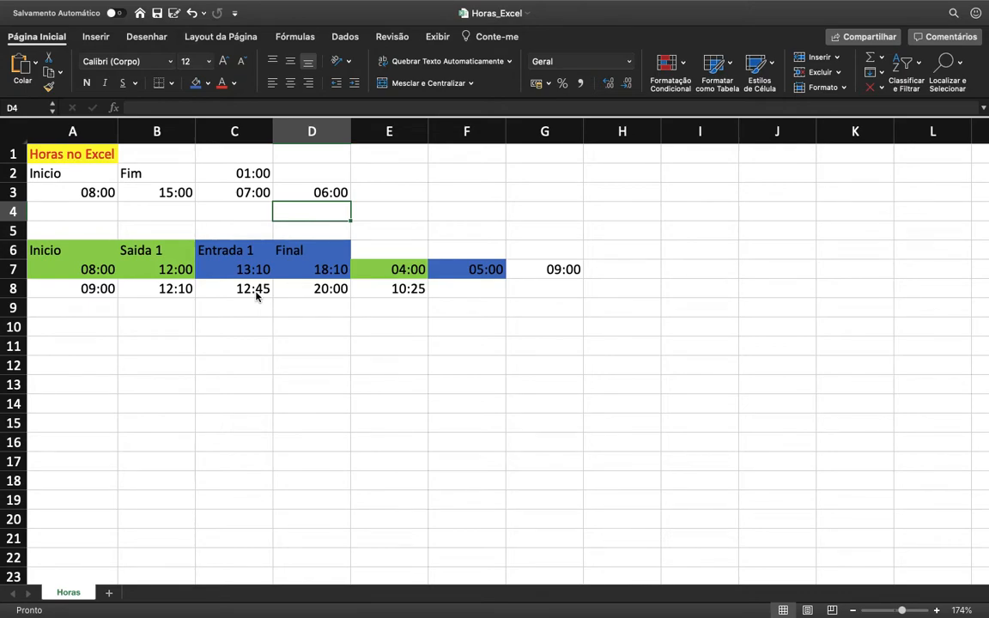
Step: Set the Fim time in B3 to 20:00
{"action": "key", "text": "Left"}
{"action": "key", "text": "Left"}
{"action": "key", "text": "Left"}
{"action": "key", "text": "Up"}
{"action": "key", "text": "Right"}
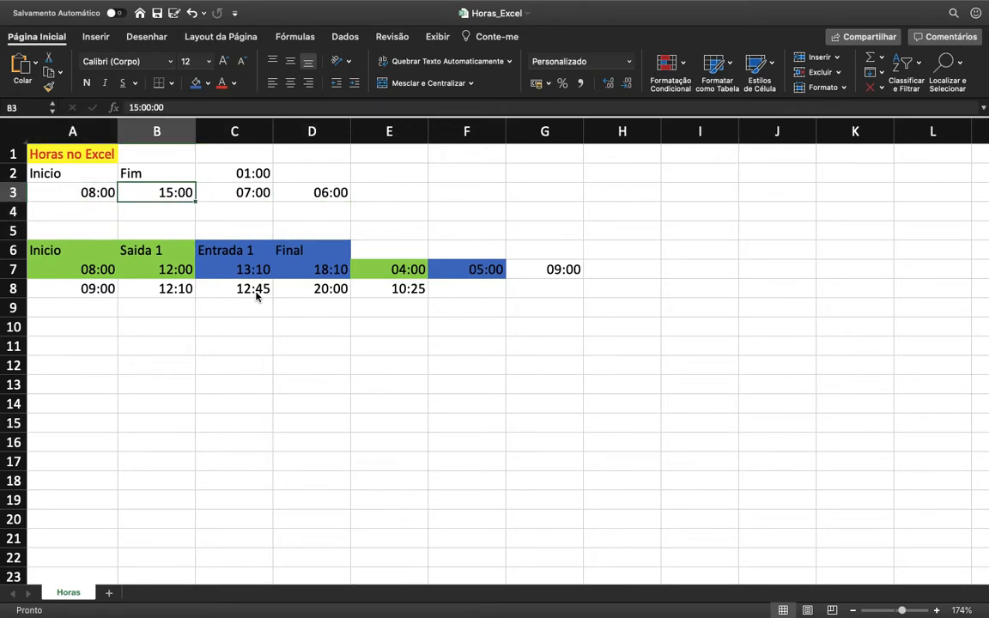
{"action": "type", "text": "20:00"}
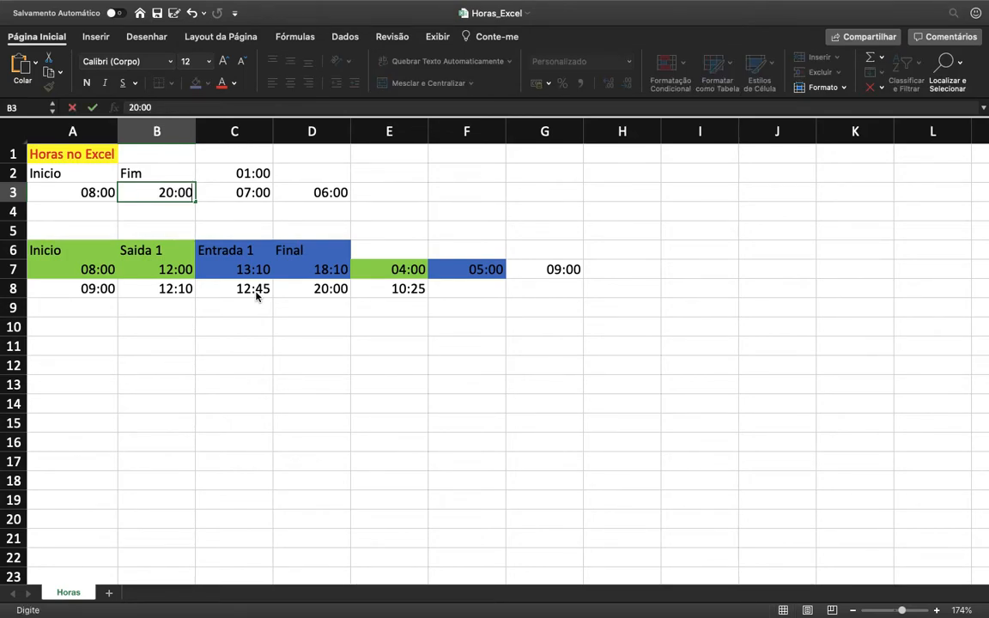
{"action": "key", "text": "Return"}
Step: Fill the net hours cell D3 with the orange theme color
{"action": "key", "text": "Up"}
{"action": "key", "text": "Right"}
{"action": "key", "text": "Right"}
{"action": "key", "text": "Right"}
{"action": "key", "text": "Left"}
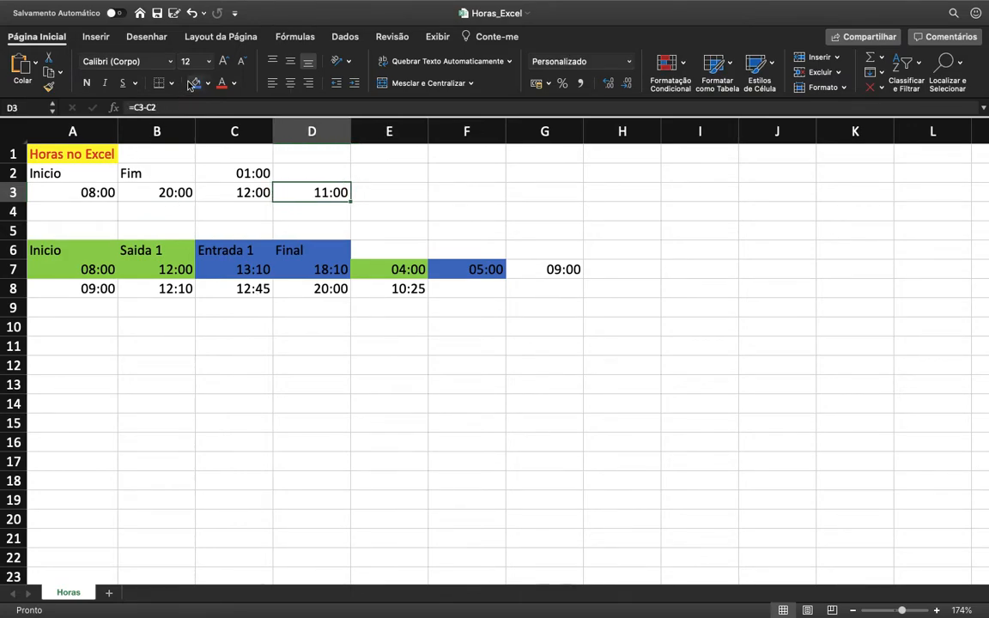
{"action": "left_click", "coordinate": [208, 83]}
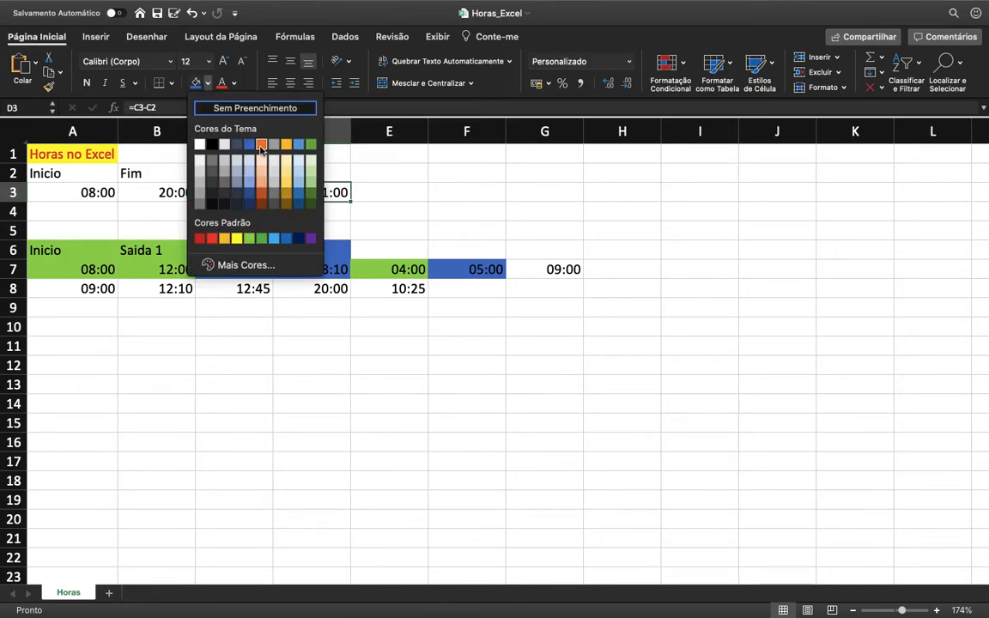
{"action": "left_click", "coordinate": [263, 144]}
{"action": "left_click", "coordinate": [276, 228]}
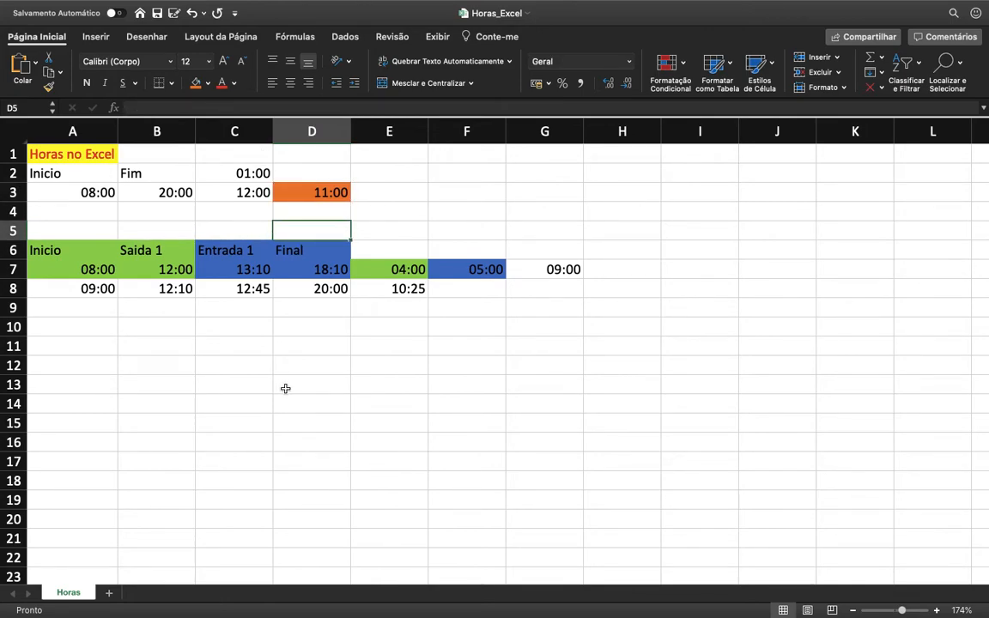
Step: Copy the times and combined formula of A8:E8 into rows 9, 10 and 11
{"action": "left_click_drag", "start_coordinate": [82, 269], "coordinate": [389, 292]}
{"action": "left_click", "coordinate": [390, 291]}
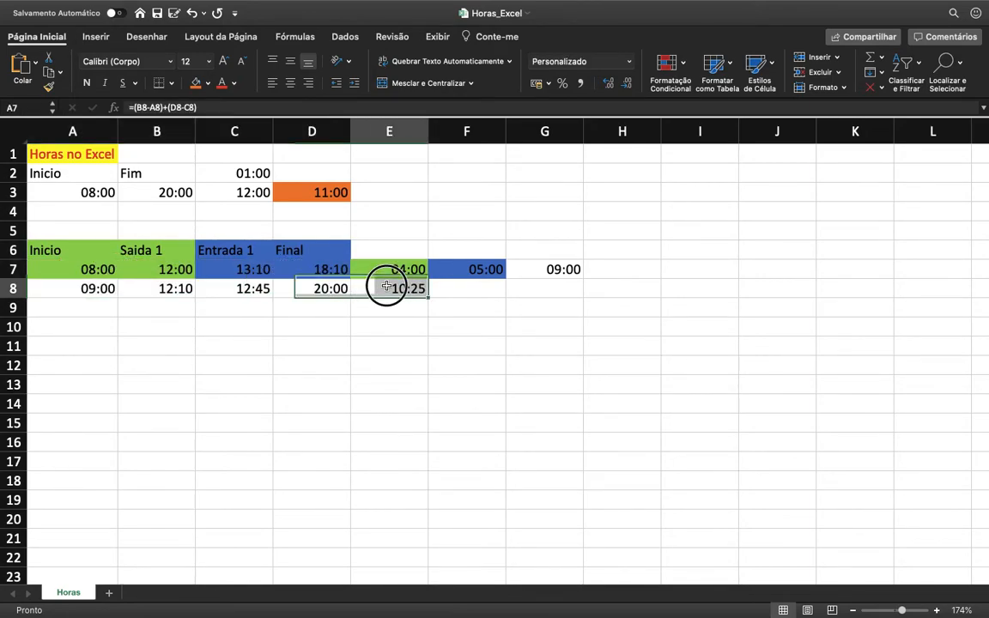
{"action": "left_click_drag", "start_coordinate": [417, 287], "coordinate": [103, 289]}
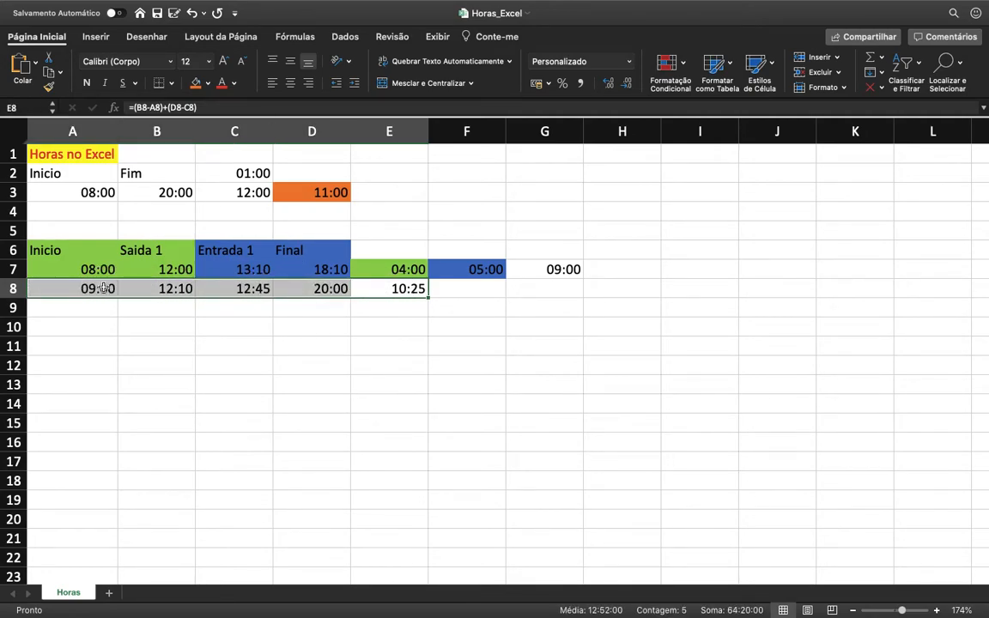
{"action": "key", "text": "super+c"}
{"action": "key", "text": "Down"}
{"action": "key", "text": "Down"}
{"action": "key", "text": "Left"}
{"action": "key", "text": "Left"}
{"action": "key", "text": "Left"}
{"action": "key", "text": "Left"}
{"action": "key", "text": "Up"}
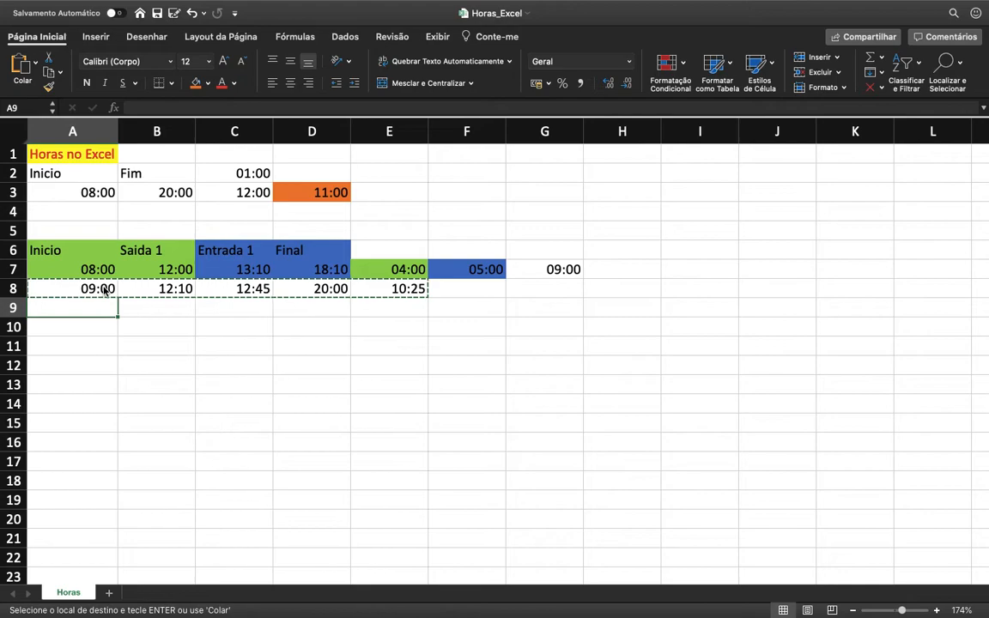
{"action": "key", "text": "super+v"}
{"action": "key", "text": "Down"}
{"action": "key", "text": "super+v"}
{"action": "key", "text": "Down"}
{"action": "key", "text": "super+v"}
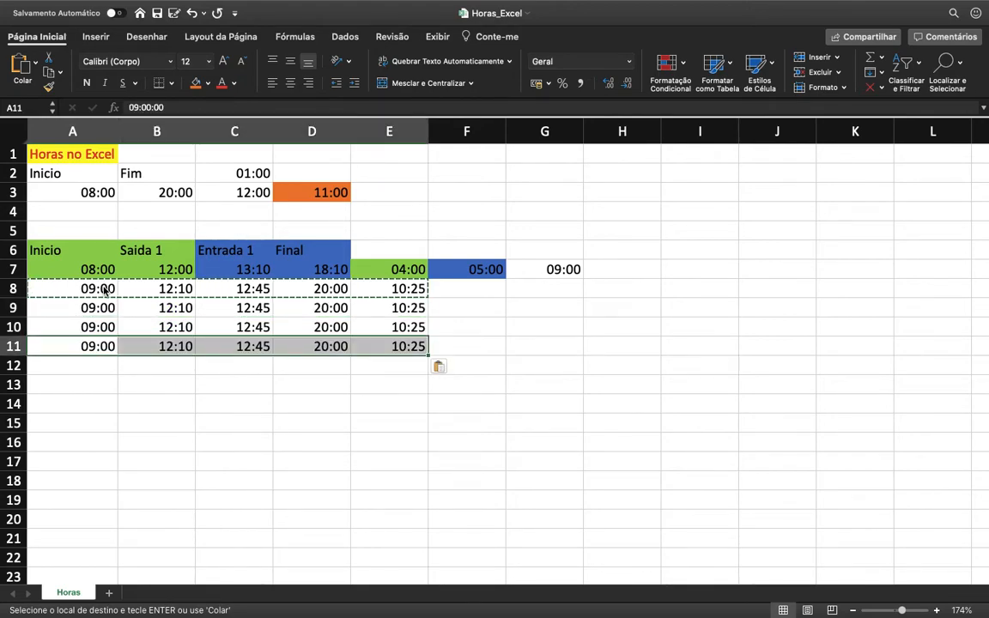
Step: Set the Inicio times to 8:00 in A9, 8:10 in A10 and 7:50 in A11
{"action": "key", "text": "Up"}
{"action": "key", "text": "Up"}
{"action": "type", "text": "8"}
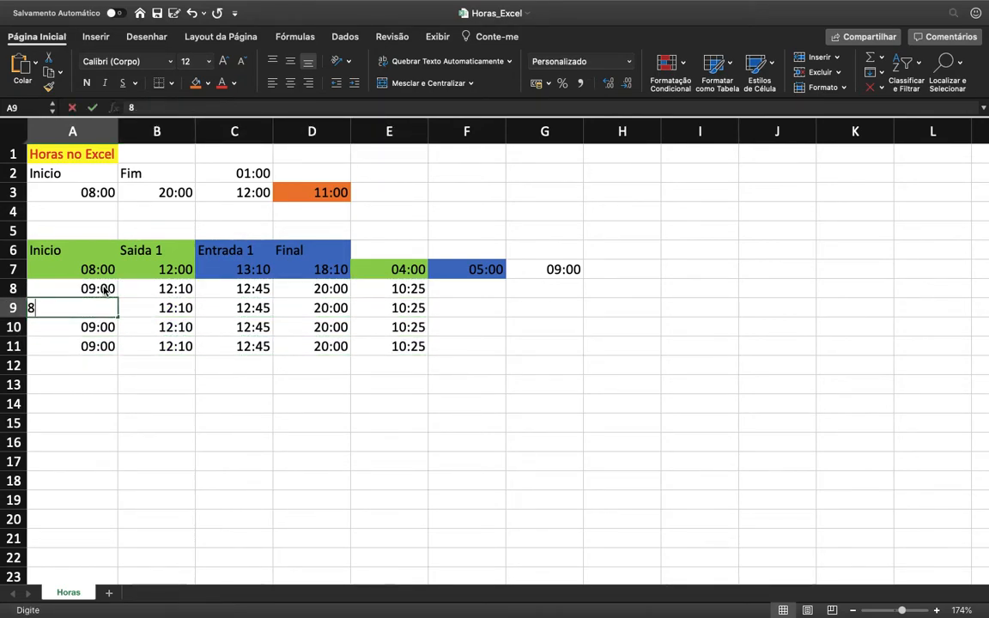
{"action": "type", "text": ":00"}
{"action": "key", "text": "Return"}
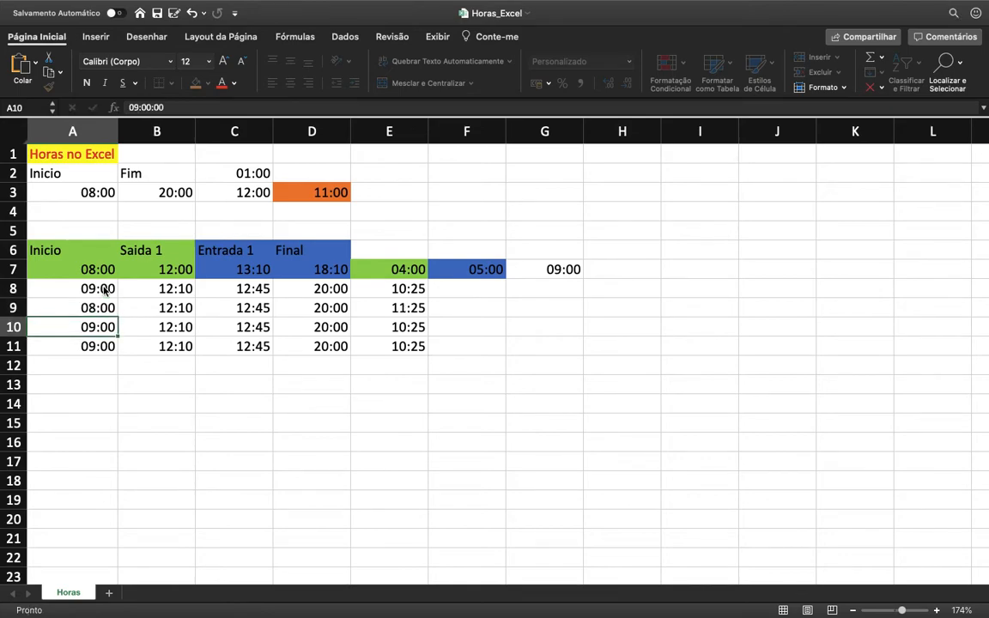
{"action": "type", "text": "8:10"}
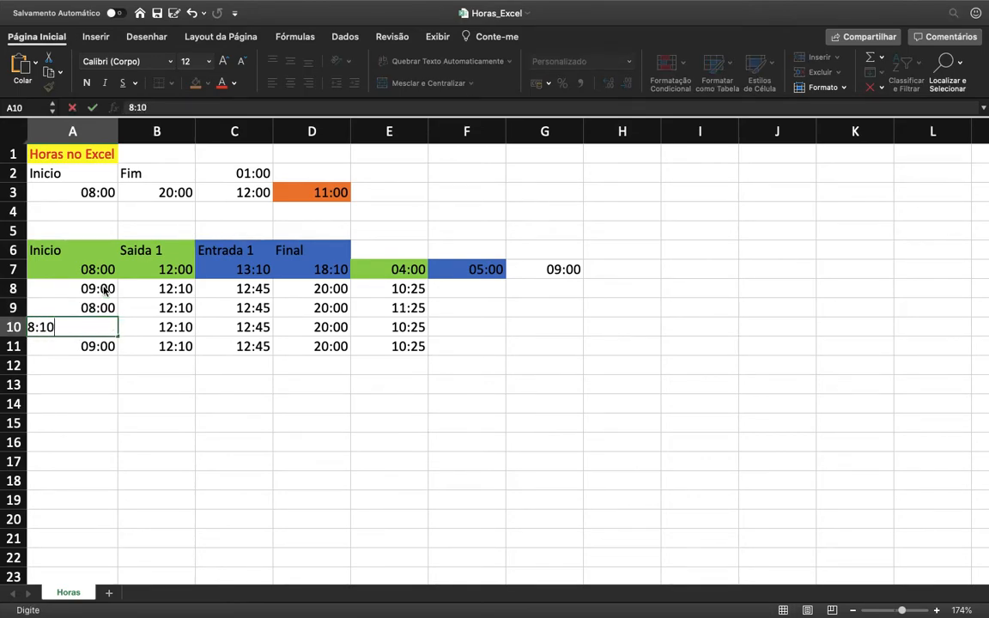
{"action": "key", "text": "Return"}
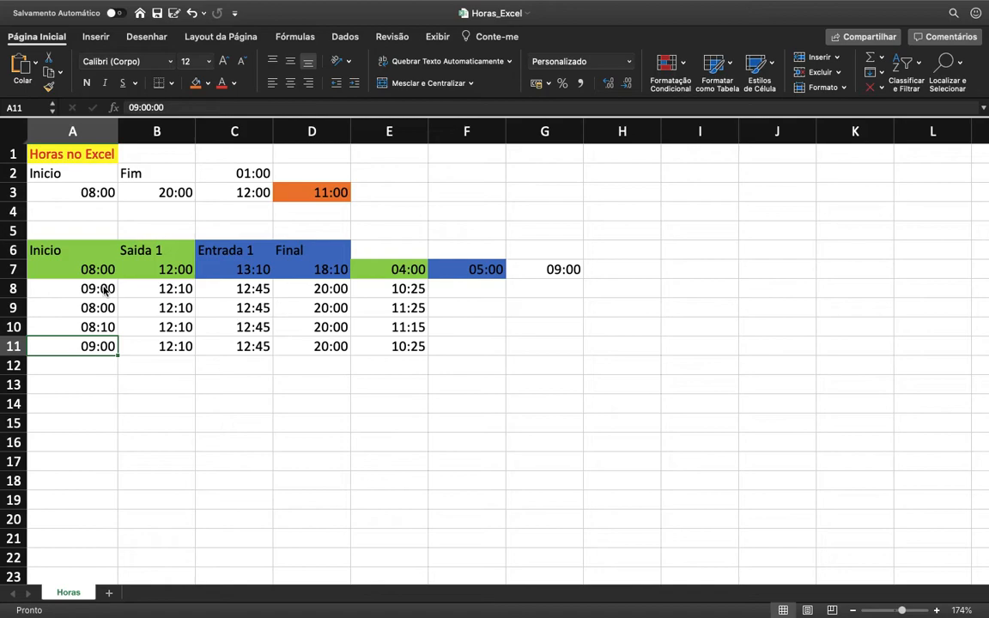
{"action": "type", "text": "7:50"}
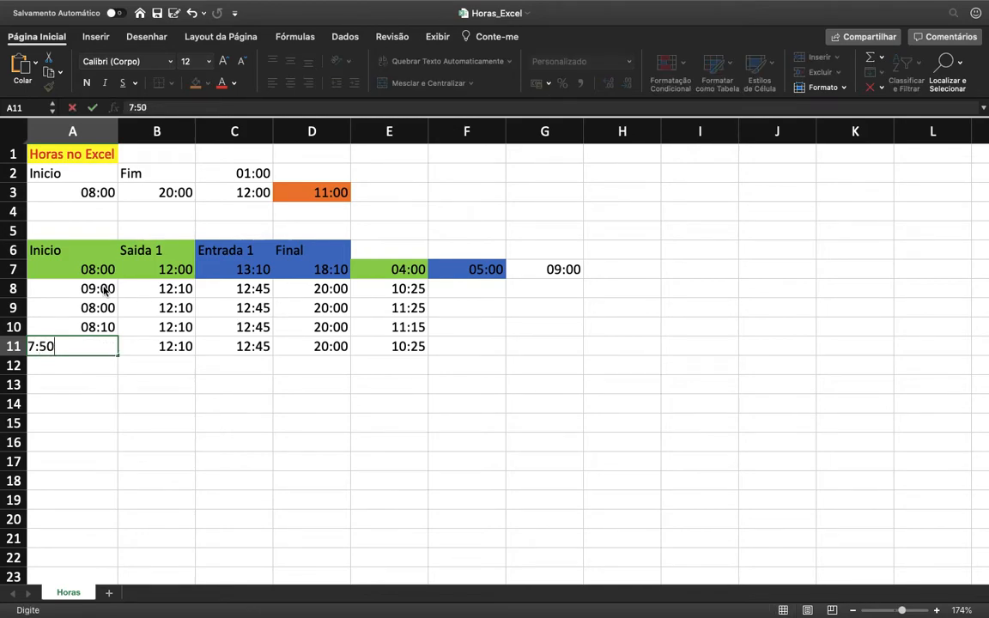
{"action": "key", "text": "Return"}
Step: Set the Saida 1 times to 12:00 in B11, 12:15 in B10 and 12:20 in B9
{"action": "key", "text": "Up"}
{"action": "key", "text": "Right"}
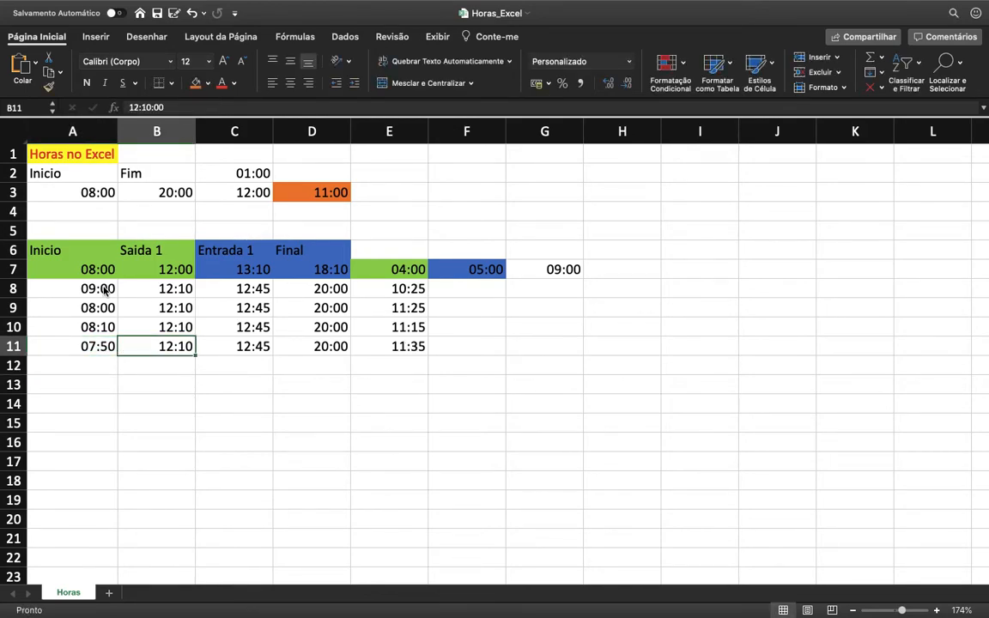
{"action": "type", "text": "12:00"}
{"action": "key", "text": "Up"}
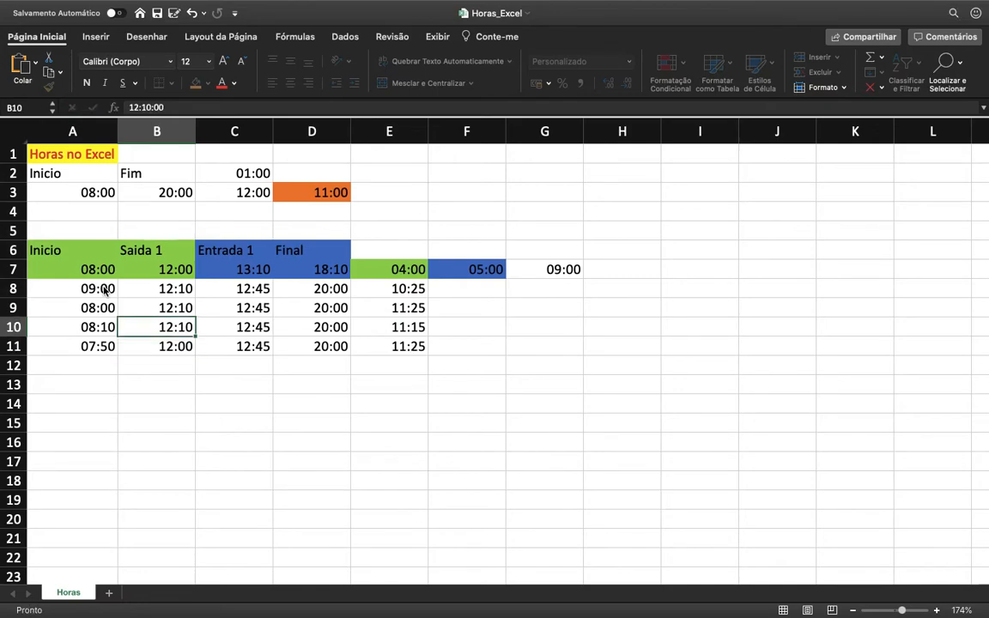
{"action": "type", "text": "12:10"}
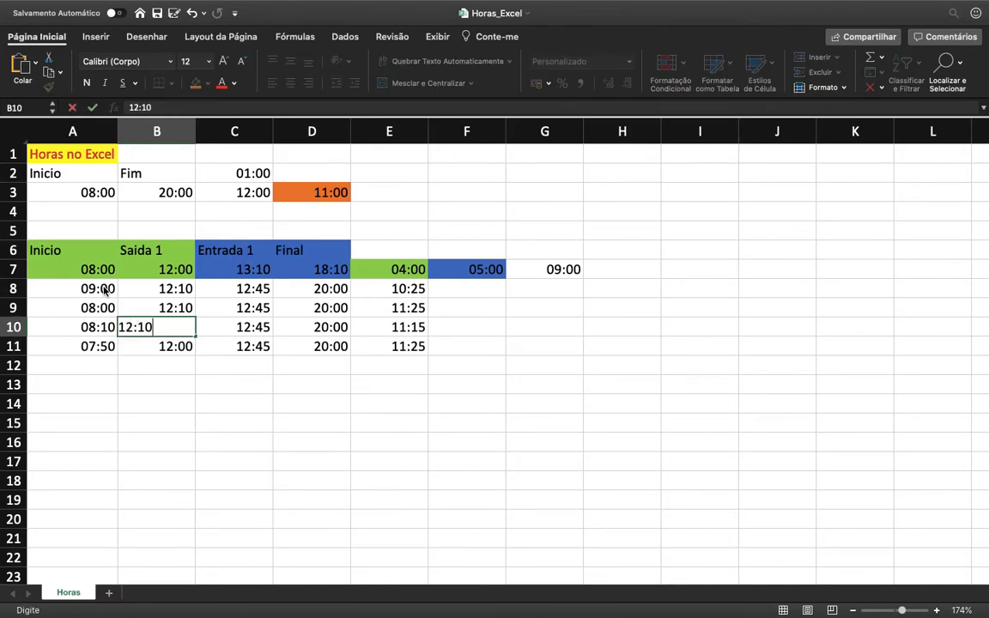
{"action": "key", "text": "BackSpace"}
{"action": "type", "text": "5"}
{"action": "key", "text": "Return"}
{"action": "key", "text": "Up"}
{"action": "key", "text": "Up"}
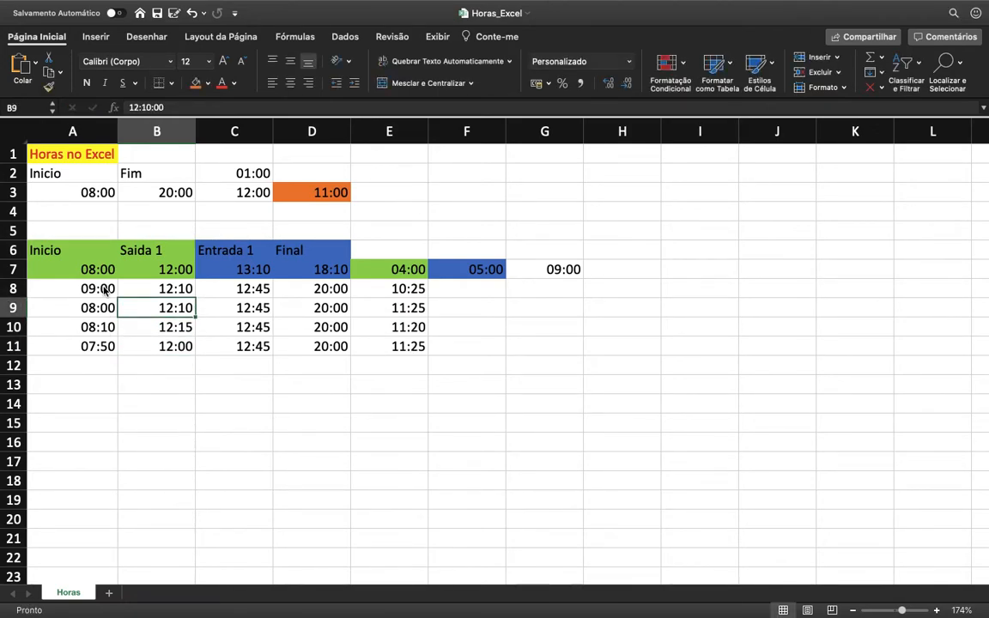
{"action": "type", "text": "12:20"}
{"action": "key", "text": "Return"}
Step: Set the Entrada 1 times to 13:00 in C9, 13:30 in C10 and 14:00 in C11
{"action": "key", "text": "Up"}
{"action": "key", "text": "Right"}
{"action": "key", "text": "Right"}
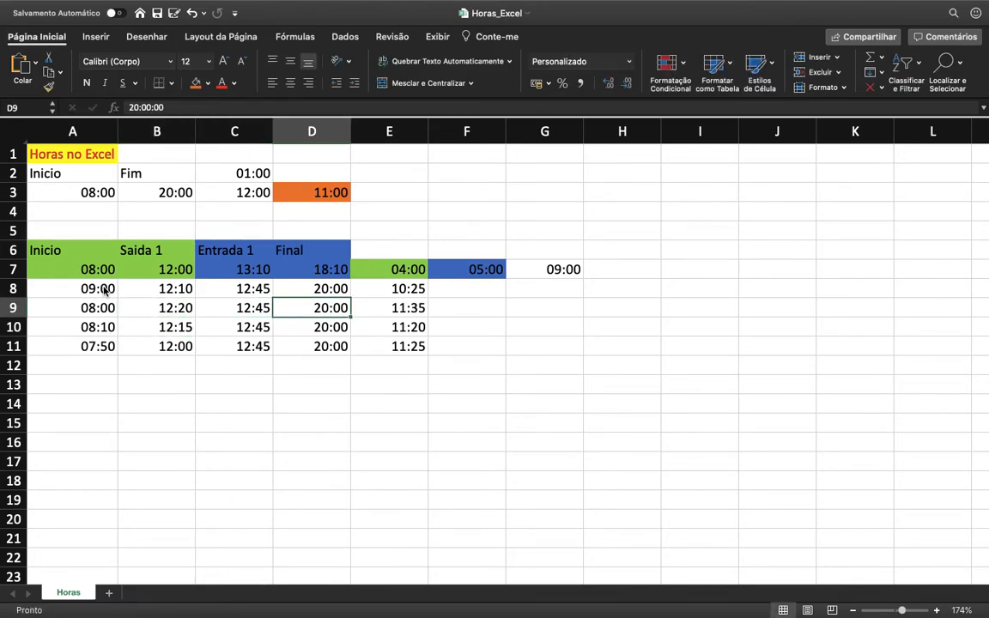
{"action": "key", "text": "Left"}
{"action": "type", "text": "13:00"}
{"action": "key", "text": "Return"}
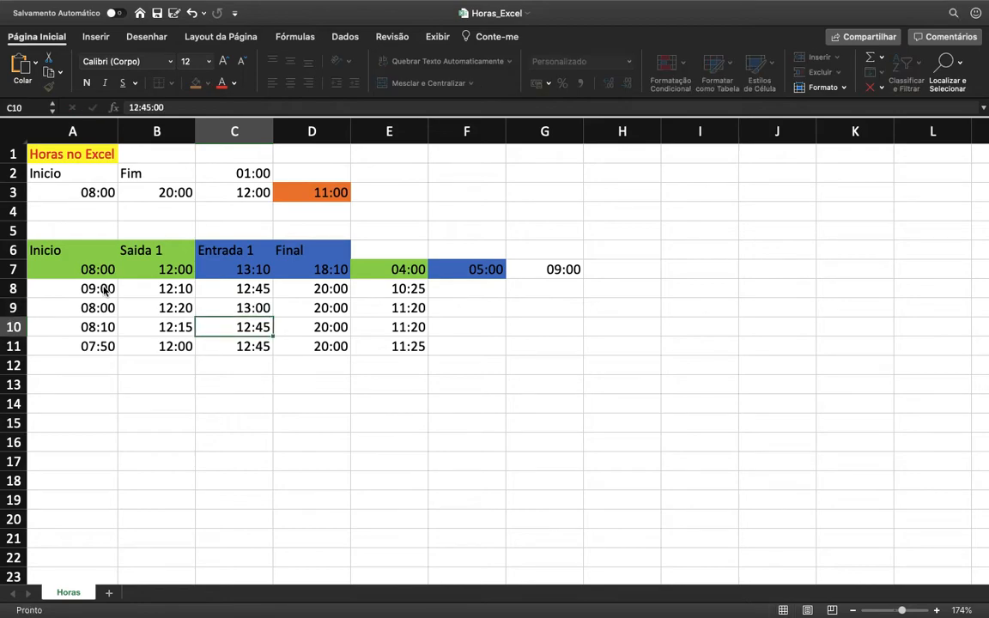
{"action": "type", "text": "13"}
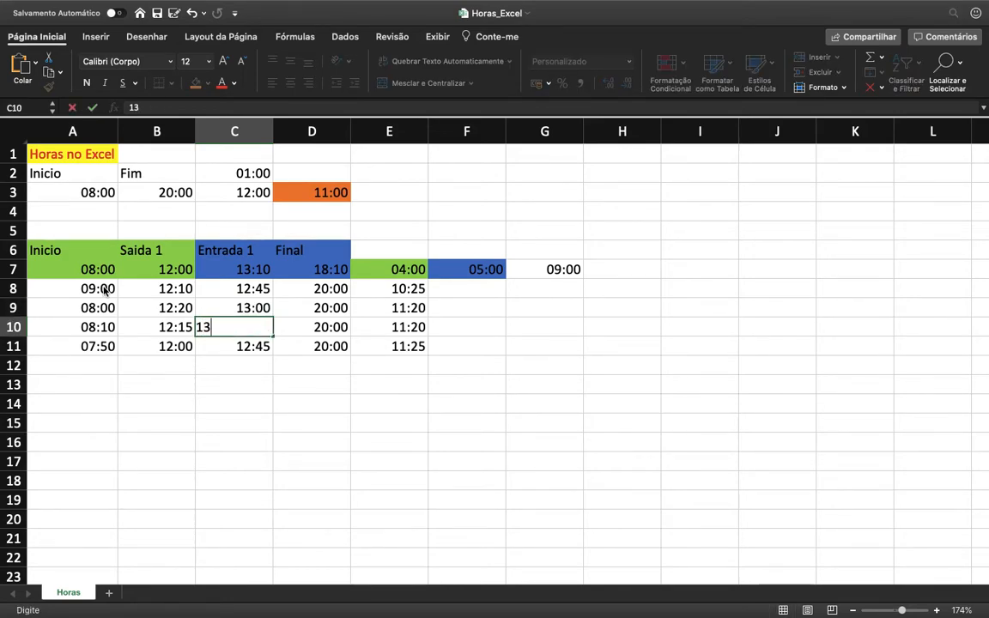
{"action": "type", "text": ":30"}
{"action": "key", "text": "Return"}
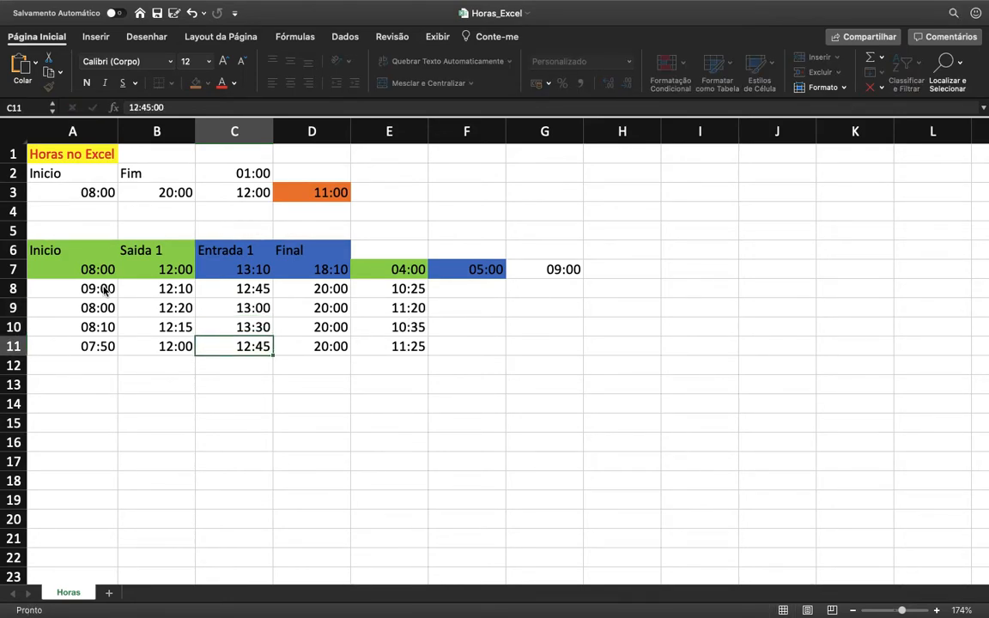
{"action": "type", "text": "14:00"}
{"action": "key", "text": "Return"}
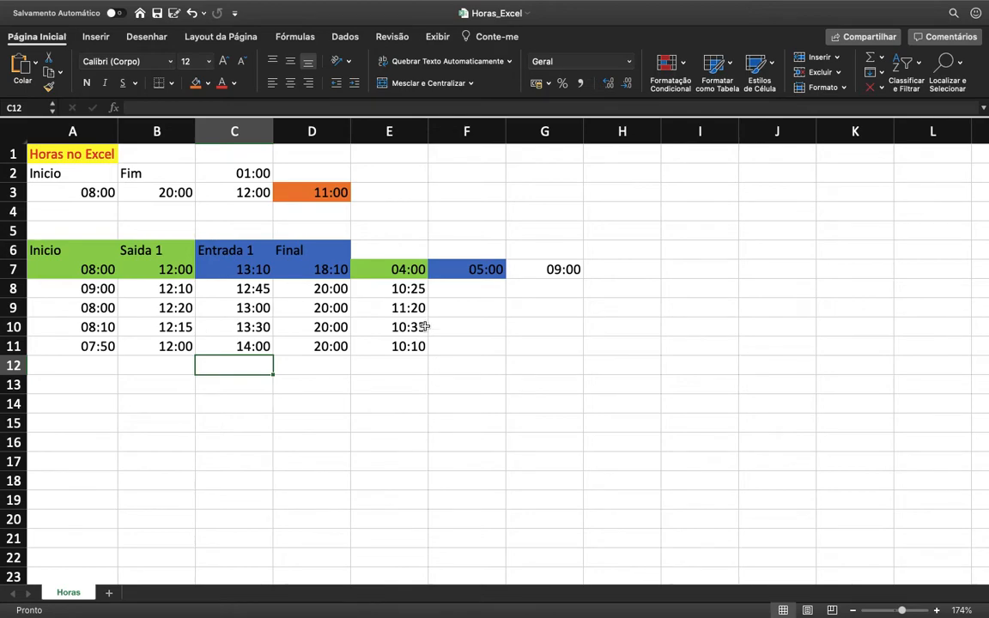
Step: Sum the daily hours of rows 8 to 11 in E13 with the formula =SOMA(E8:E11)
{"action": "left_click", "coordinate": [396, 386]}
{"action": "type", "text": "="}
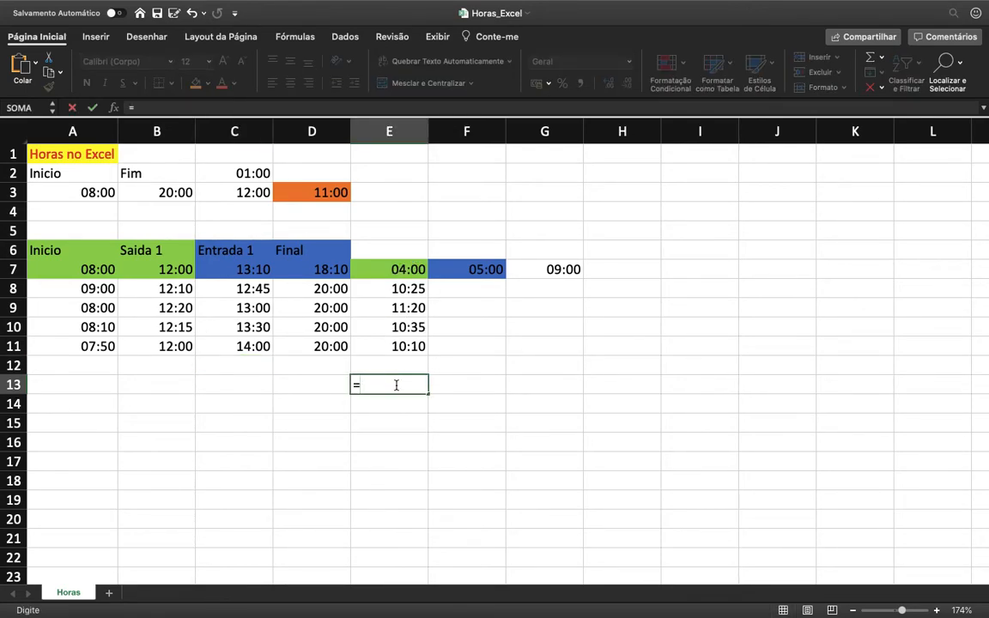
{"action": "type", "text": "soma("}
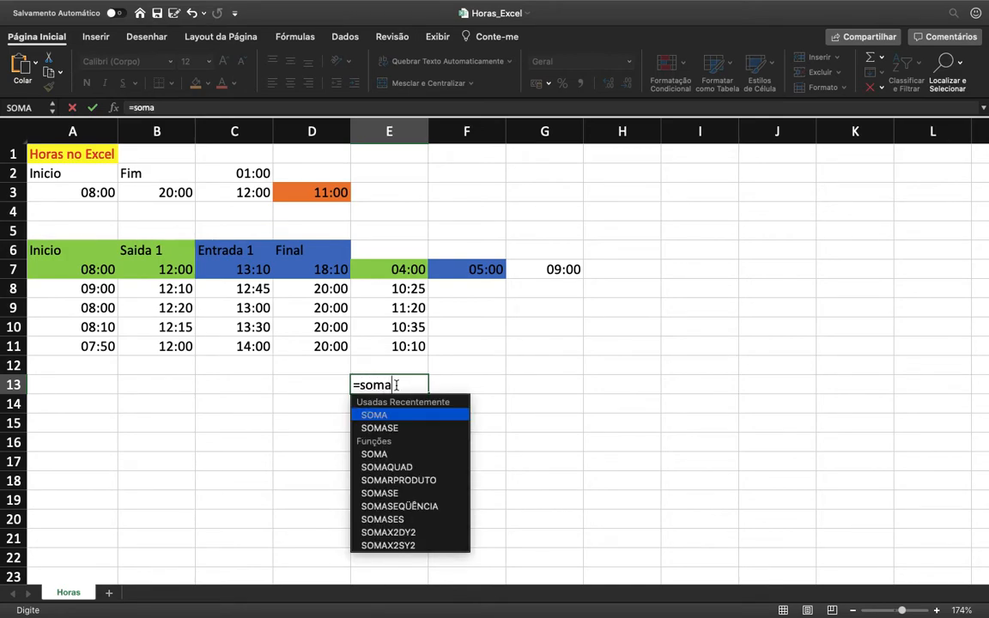
{"action": "key", "text": "Up"}
{"action": "key", "text": "Up"}
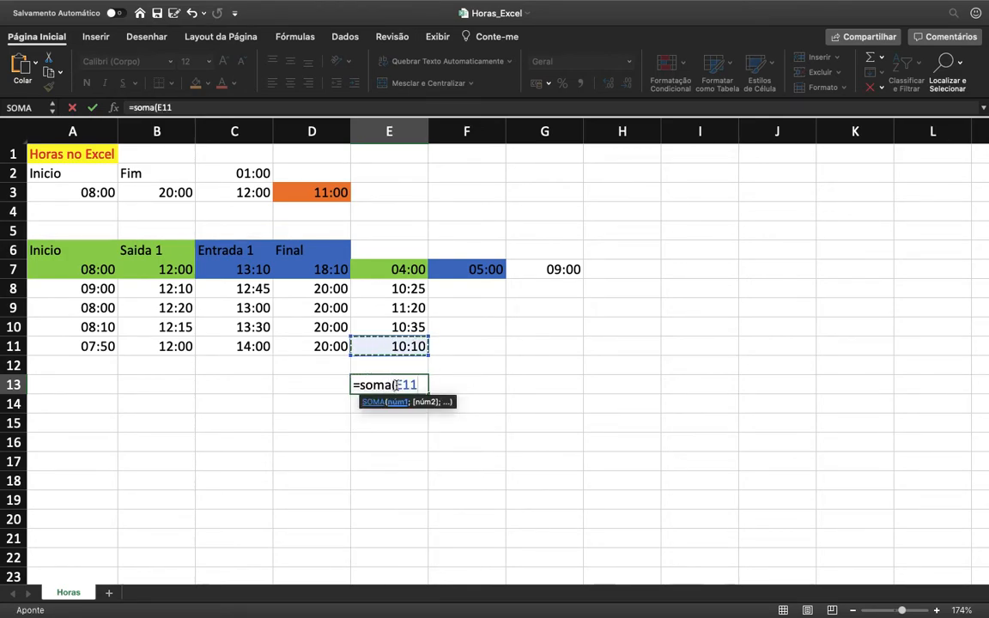
{"action": "key", "text": "shift+Up"}
{"action": "key", "text": "shift+Up"}
{"action": "key", "text": "shift+Up"}
{"action": "key", "text": "shift+Up"}
{"action": "key", "text": "shift+Down"}
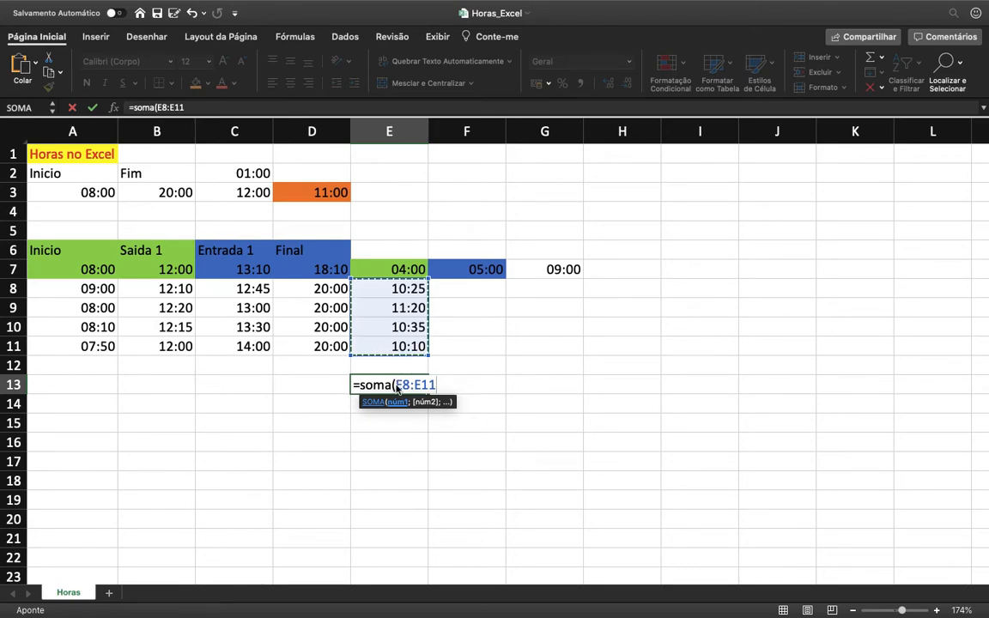
{"action": "key", "text": "Return"}
Step: Fill the total in E13 and the daily hours in E8:E11 with orange
{"action": "left_click", "coordinate": [397, 386]}
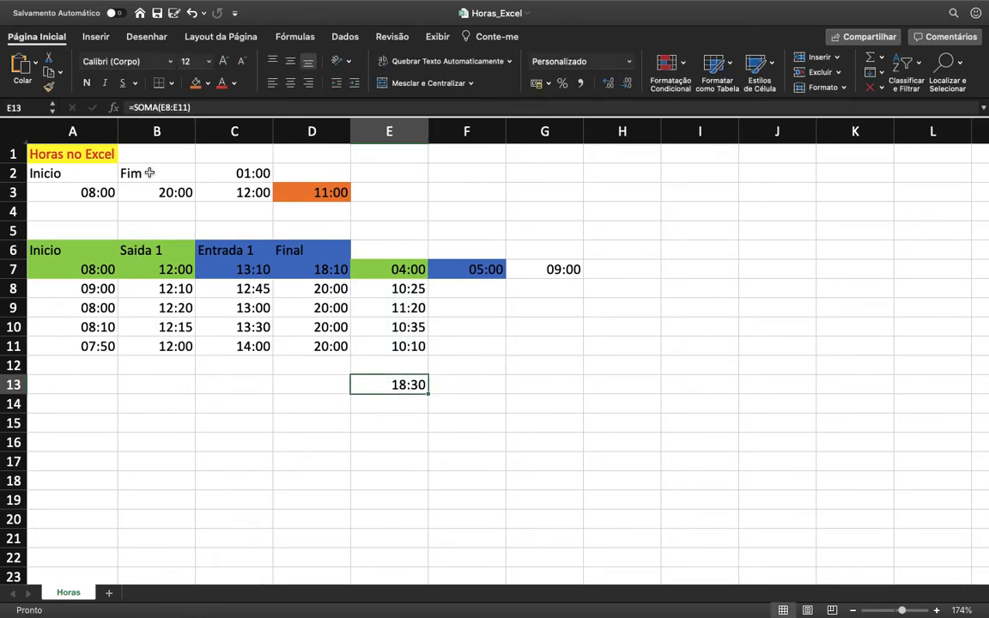
{"action": "left_click", "coordinate": [196, 82]}
{"action": "left_click_drag", "start_coordinate": [419, 283], "coordinate": [406, 347]}
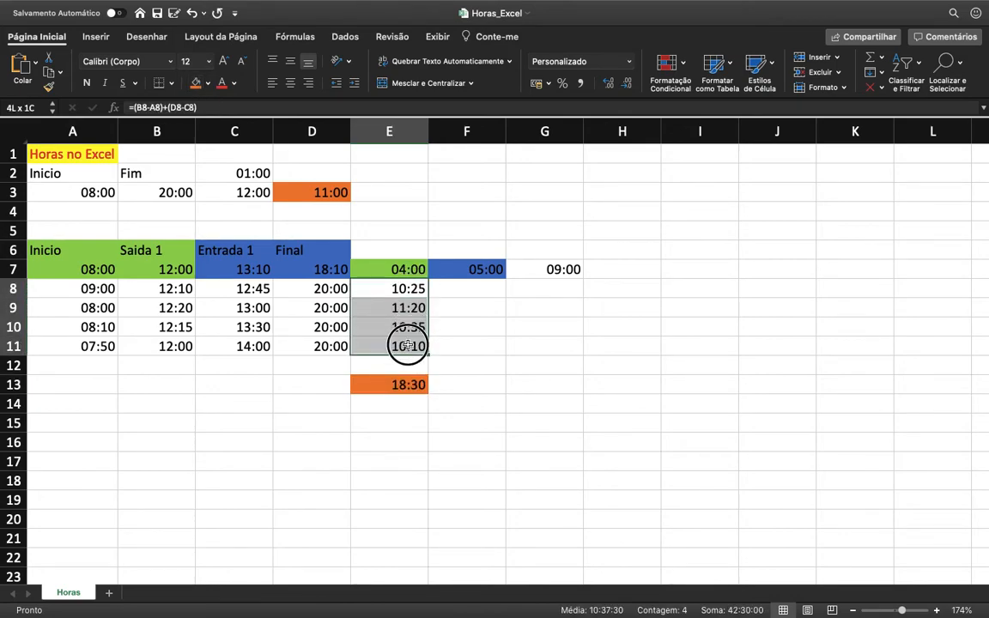
{"action": "left_click", "coordinate": [196, 84]}
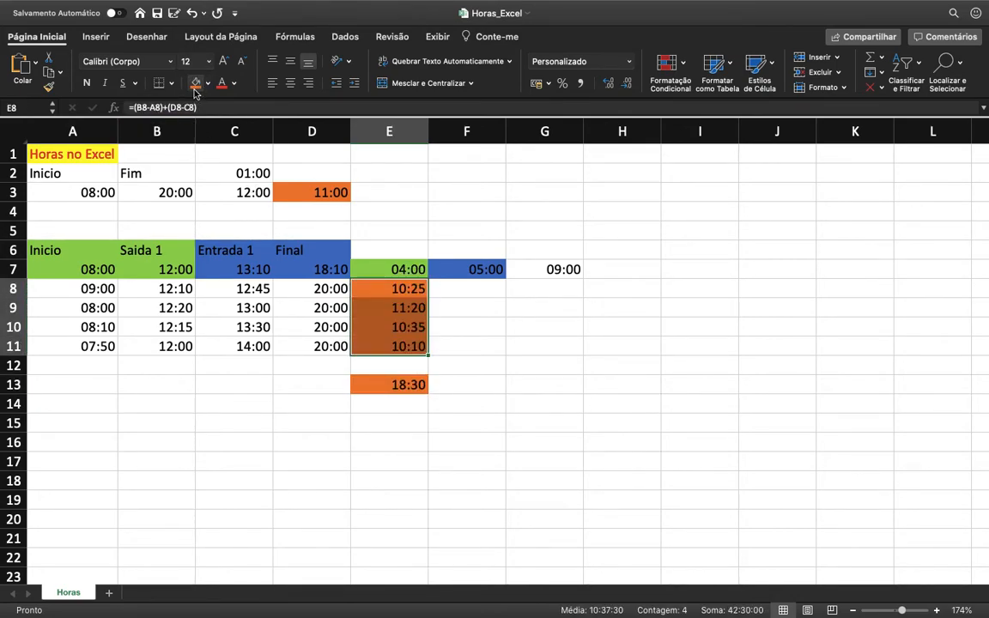
{"action": "left_click", "coordinate": [401, 385]}
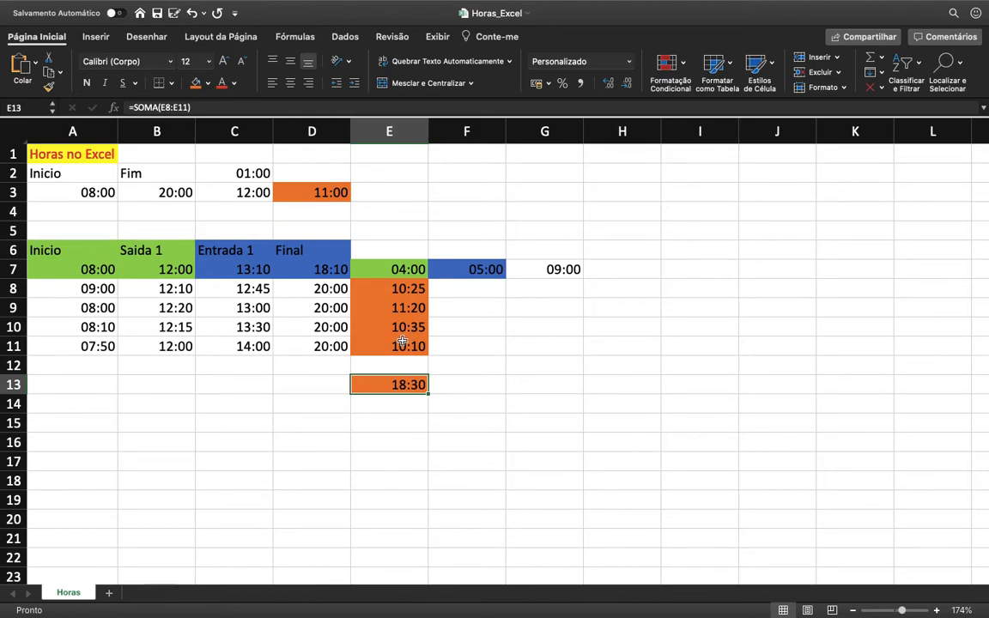
Step: Fill the daily hours in E8:E11 and the total in E13 with a blue-grey theme colour
{"action": "left_click_drag", "start_coordinate": [378, 290], "coordinate": [403, 346]}
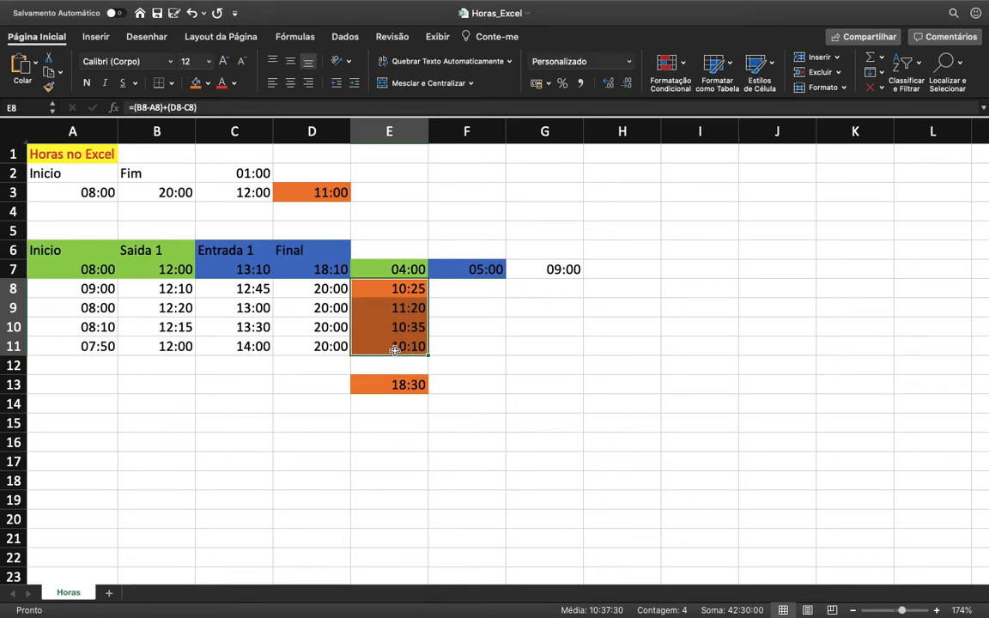
{"action": "left_click", "coordinate": [207, 83]}
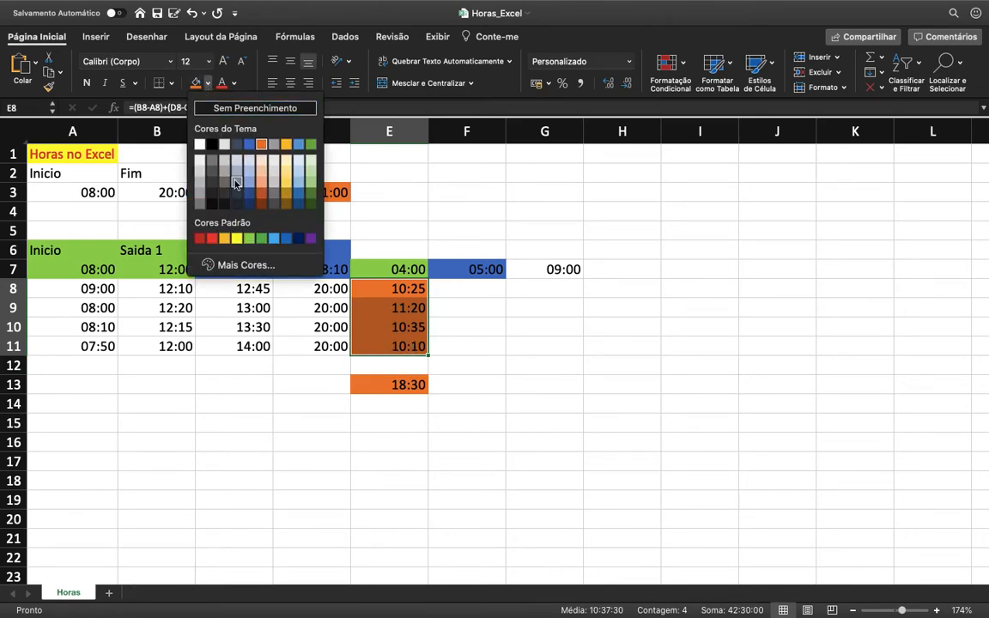
{"action": "left_click", "coordinate": [213, 165]}
{"action": "left_click", "coordinate": [393, 386]}
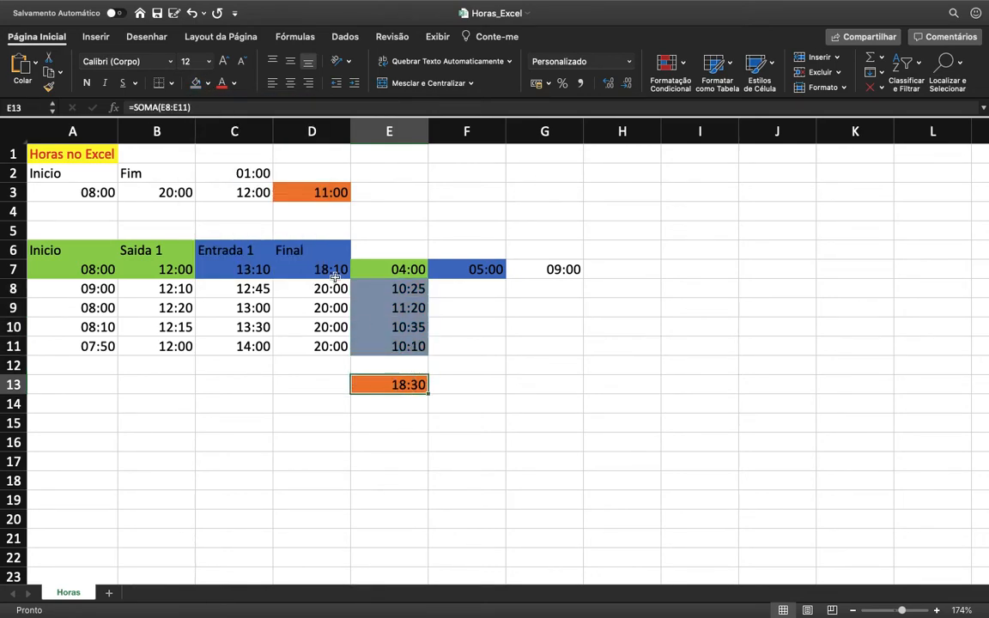
{"action": "left_click", "coordinate": [196, 85]}
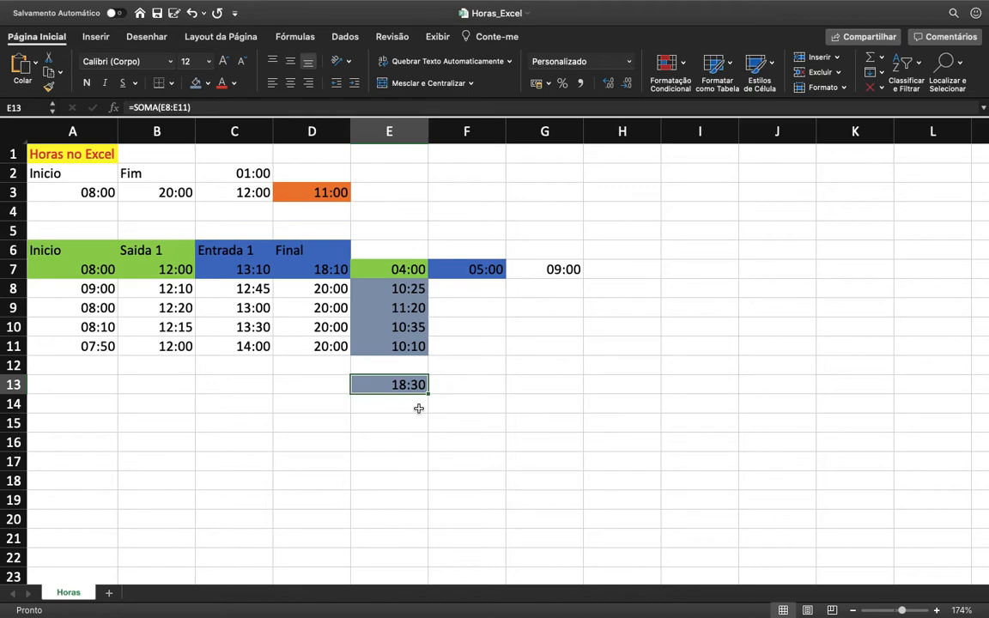
Step: Enter the note Ctrl+1 in E16
{"action": "left_click", "coordinate": [388, 441]}
{"action": "type", "text": "Ctrl+1"}
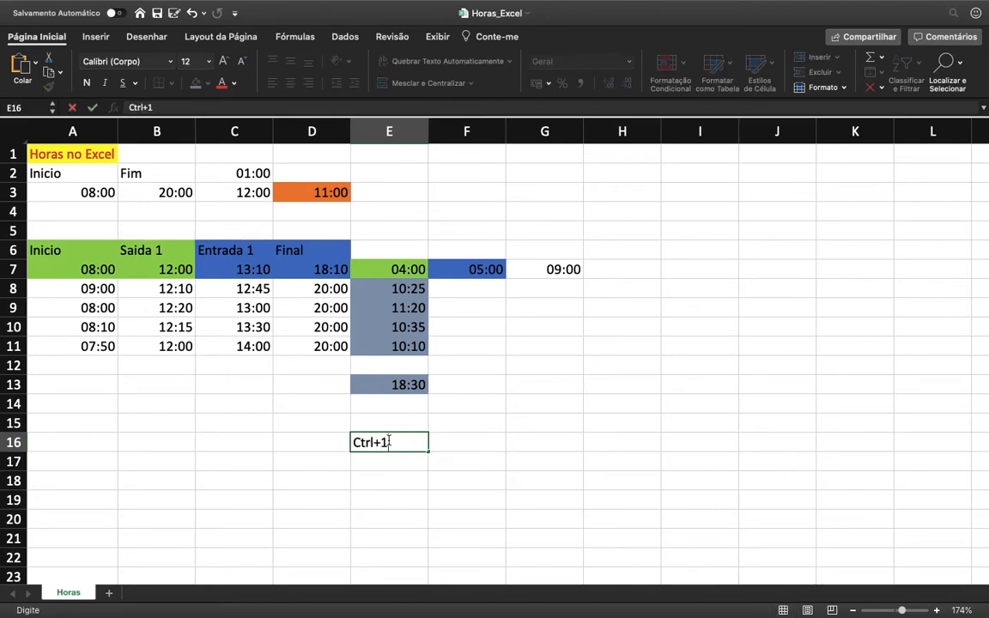
Step: Format the total in E13 with the Hora category's 37:30:55 type
{"action": "left_click", "coordinate": [399, 385]}
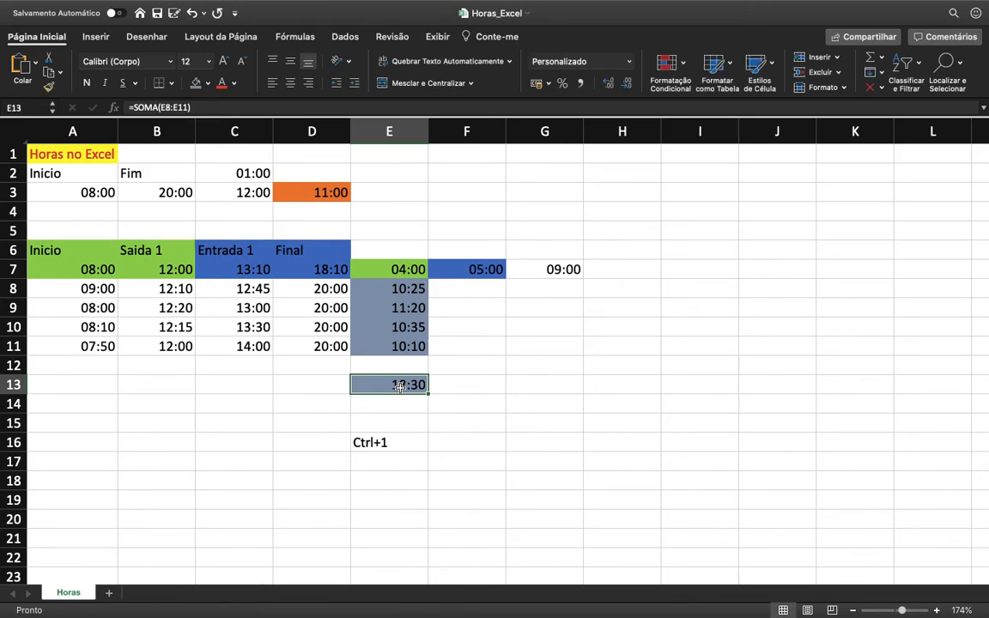
{"action": "key", "text": "ctrl+1"}
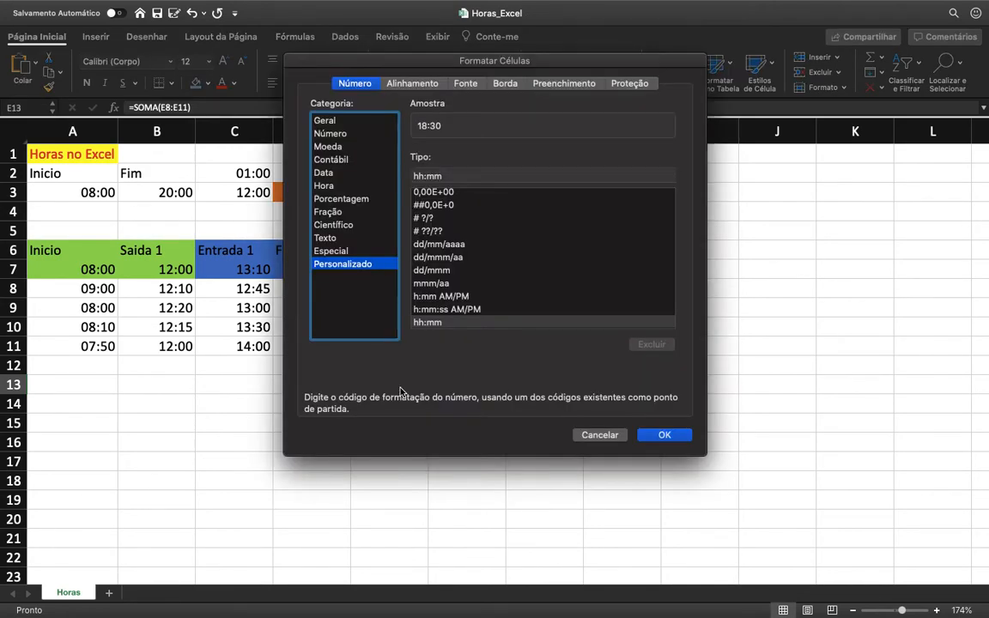
{"action": "left_click", "coordinate": [331, 121]}
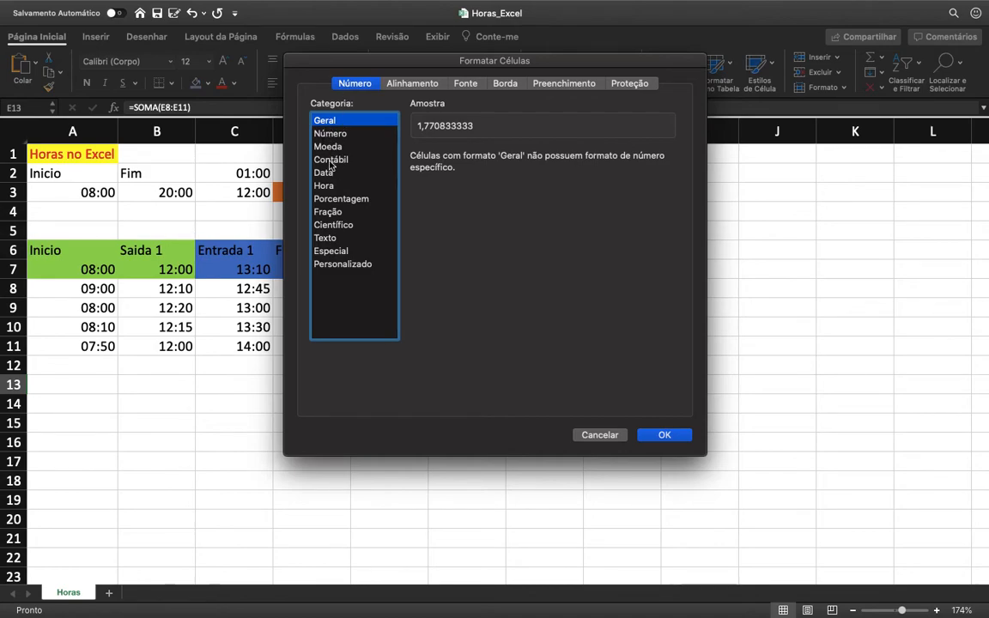
{"action": "left_click", "coordinate": [335, 266]}
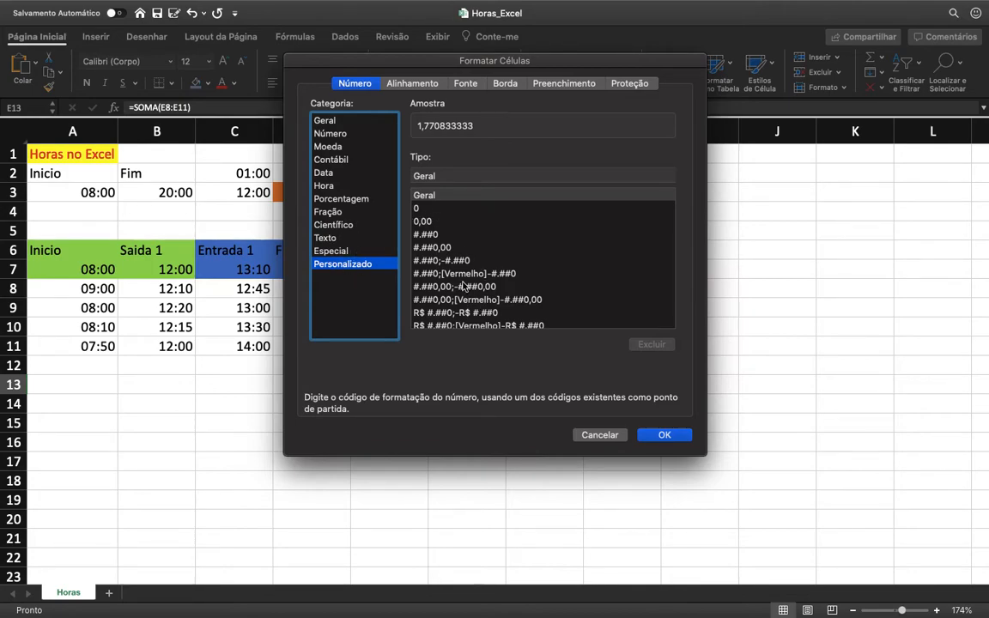
{"action": "left_click", "coordinate": [325, 185]}
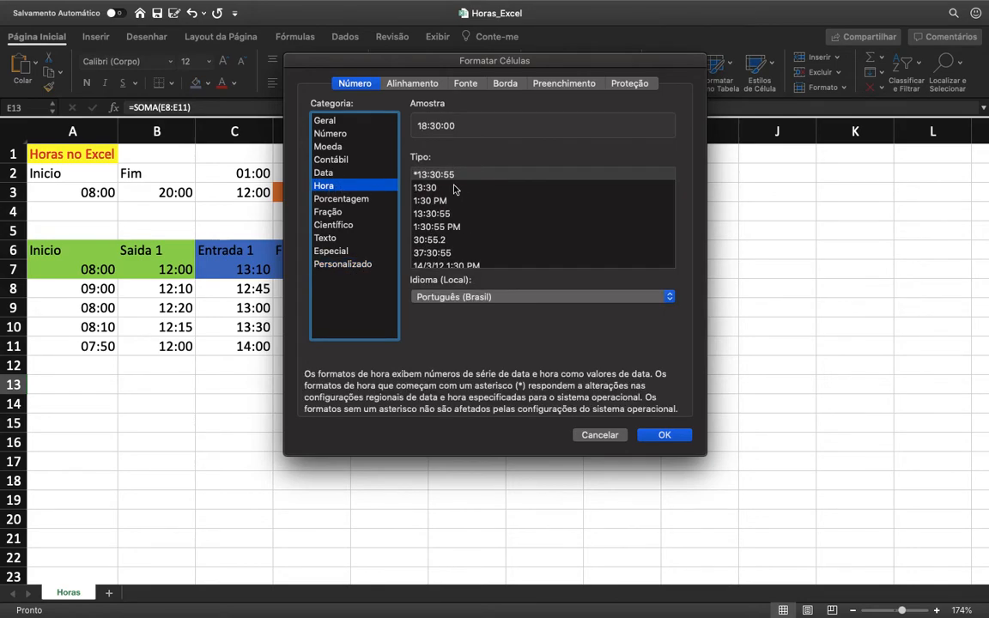
{"action": "scroll", "coordinate": [464, 210], "scroll_direction": "down", "scroll_amount": 2}
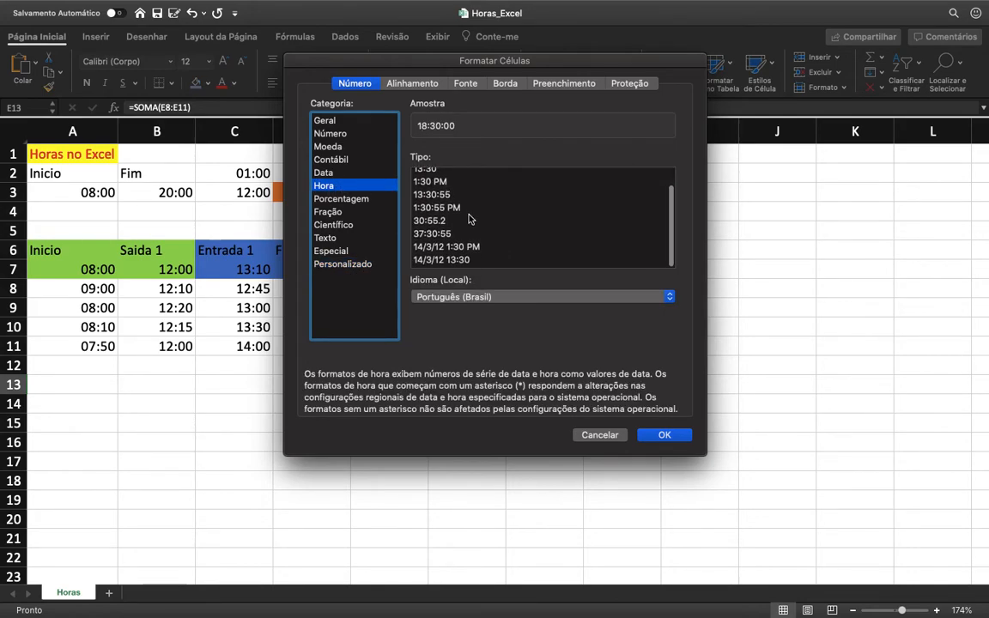
{"action": "scroll", "coordinate": [469, 220], "scroll_direction": "up", "scroll_amount": 1}
{"action": "scroll", "coordinate": [469, 220], "scroll_direction": "down", "scroll_amount": 2}
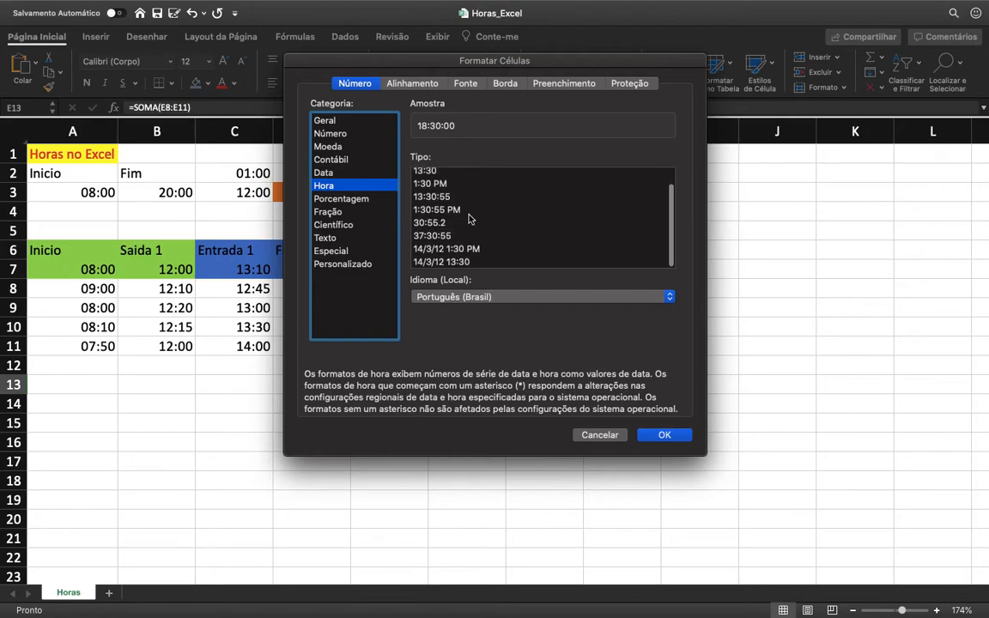
{"action": "scroll", "coordinate": [463, 225], "scroll_direction": "up", "scroll_amount": 1}
{"action": "scroll", "coordinate": [459, 231], "scroll_direction": "down", "scroll_amount": 2}
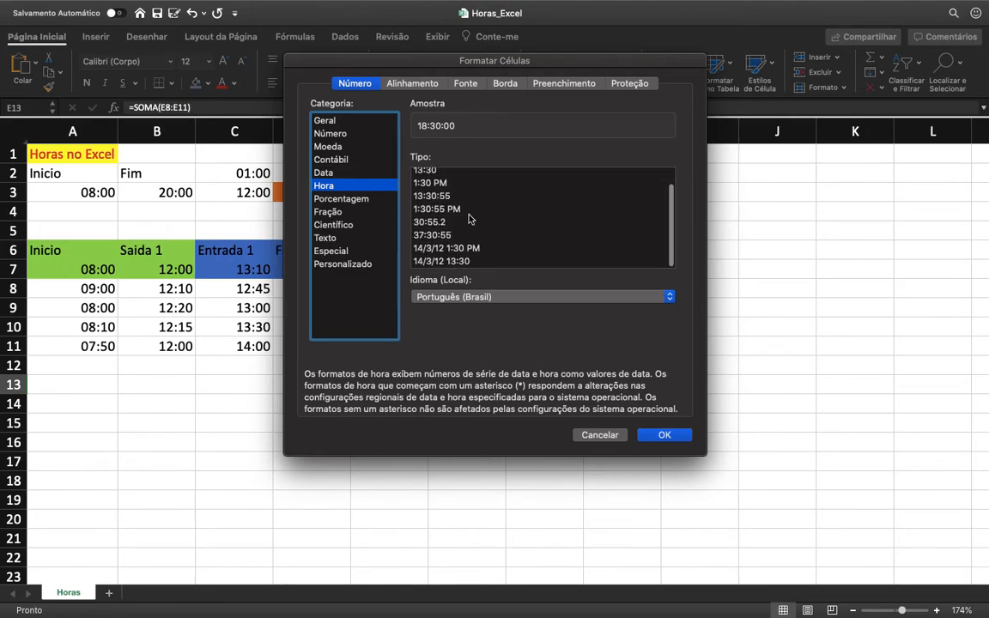
{"action": "left_click", "coordinate": [422, 237]}
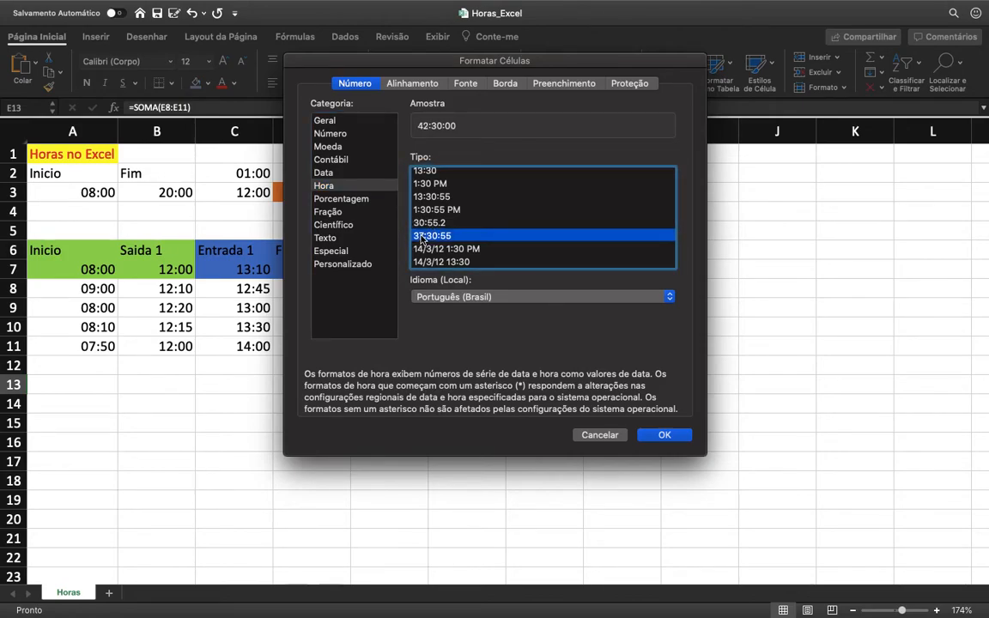
{"action": "left_click", "coordinate": [664, 436]}
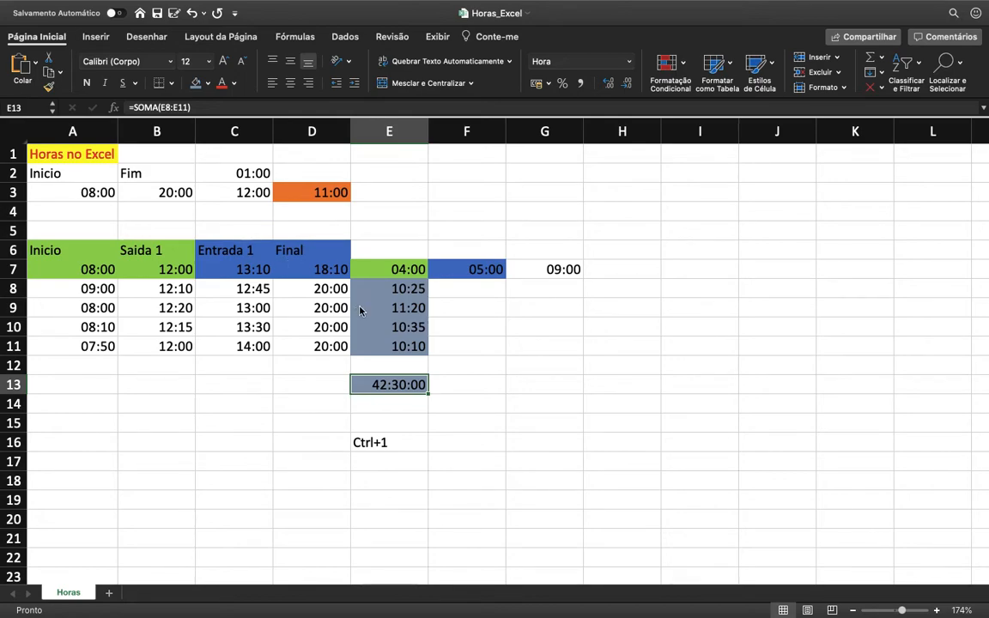
Step: Change E13 to the custom number format [h]:mm, dropping the seconds and the text section
{"action": "key", "text": "ctrl+1"}
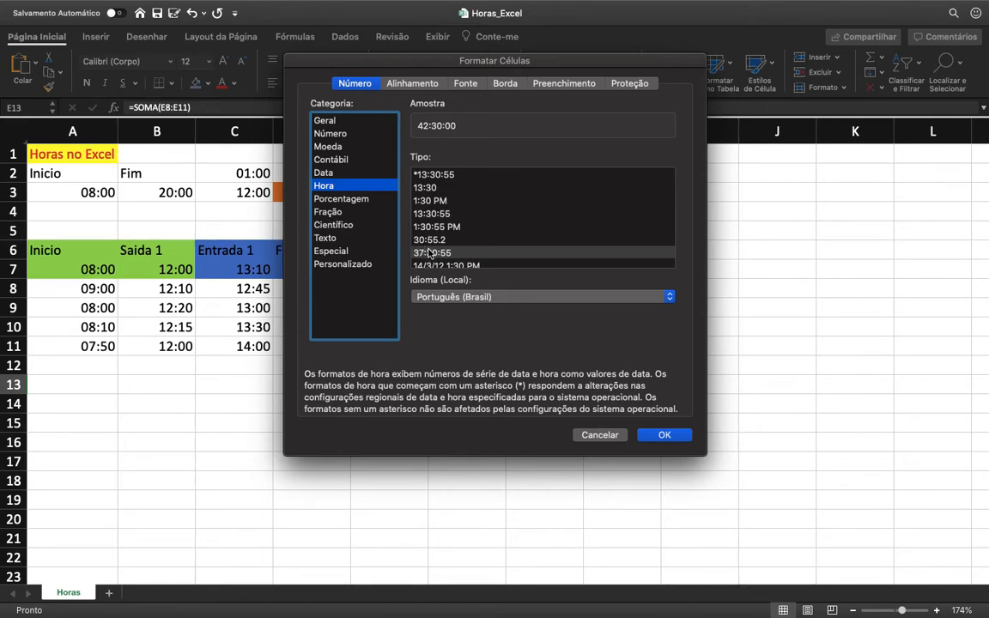
{"action": "left_click", "coordinate": [358, 266]}
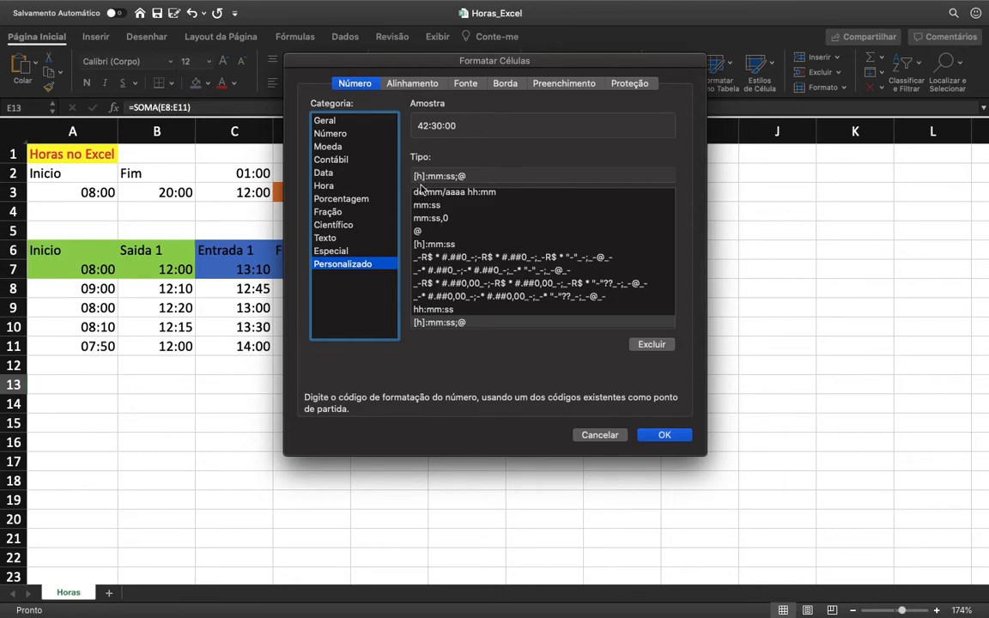
{"action": "left_click", "coordinate": [474, 176]}
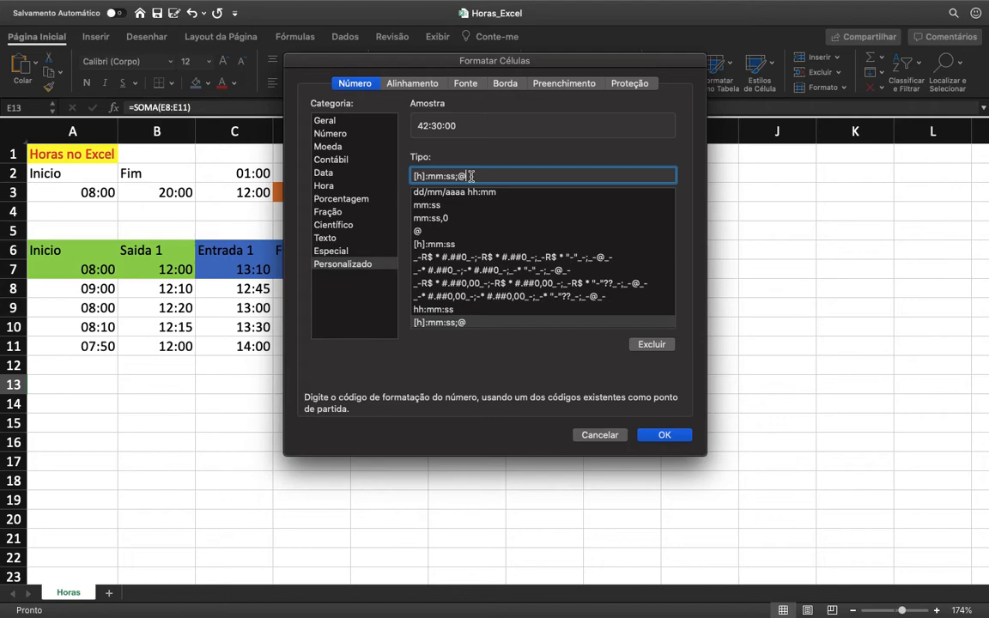
{"action": "key", "text": "BackSpace"}
{"action": "key", "text": "BackSpace"}
{"action": "key", "text": "BackSpace"}
{"action": "key", "text": "BackSpace"}
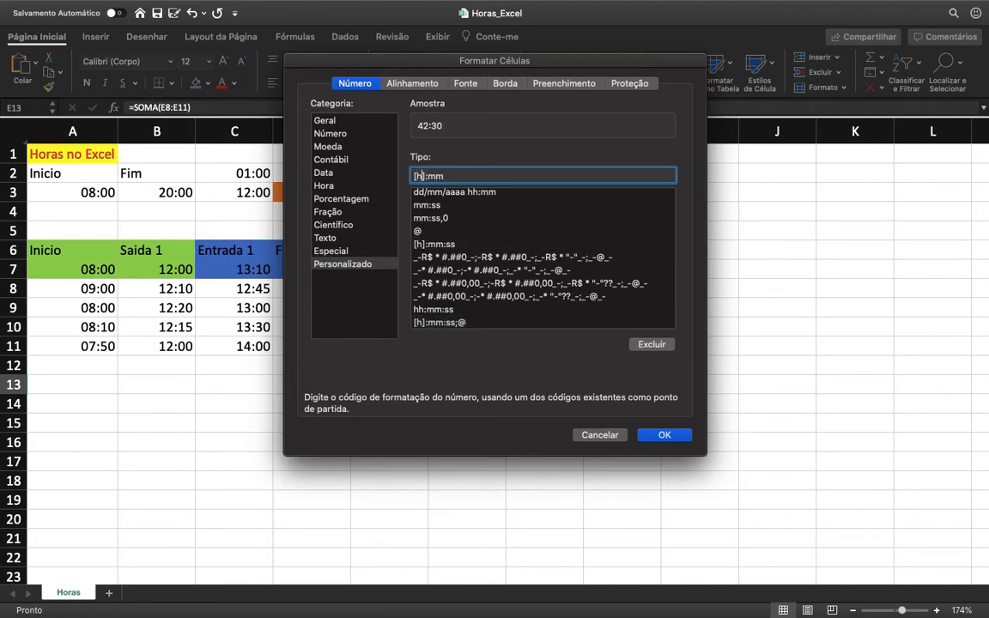
{"action": "type", "text": "h"}
{"action": "key", "text": "BackSpace"}
{"action": "left_click", "coordinate": [659, 434]}
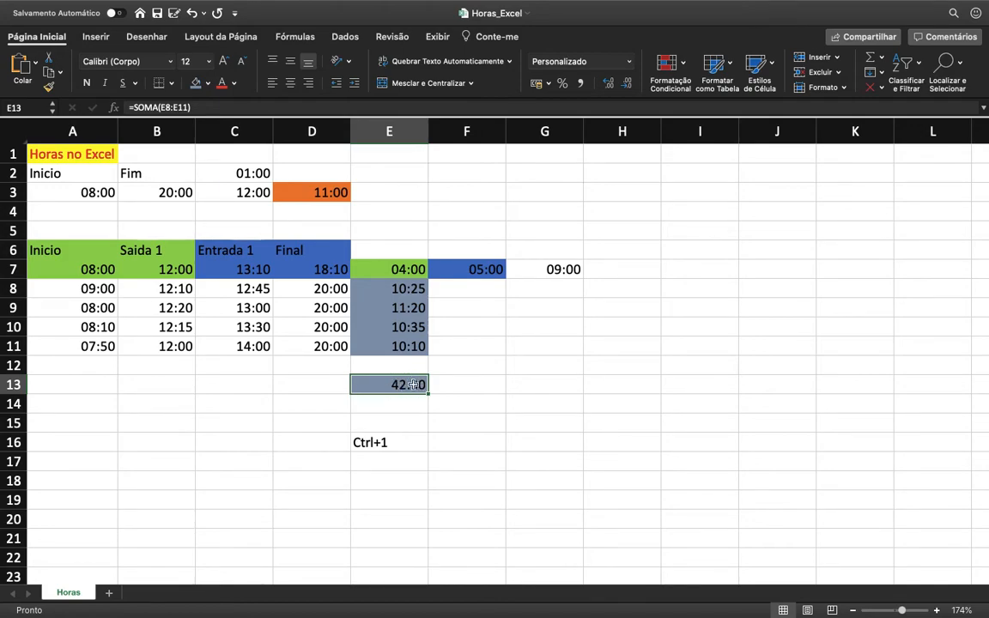
Step: Sum the daily hours again in E14 with the formula =SOMA(E8:E11)
{"action": "left_click", "coordinate": [407, 406]}
{"action": "type", "text": "="}
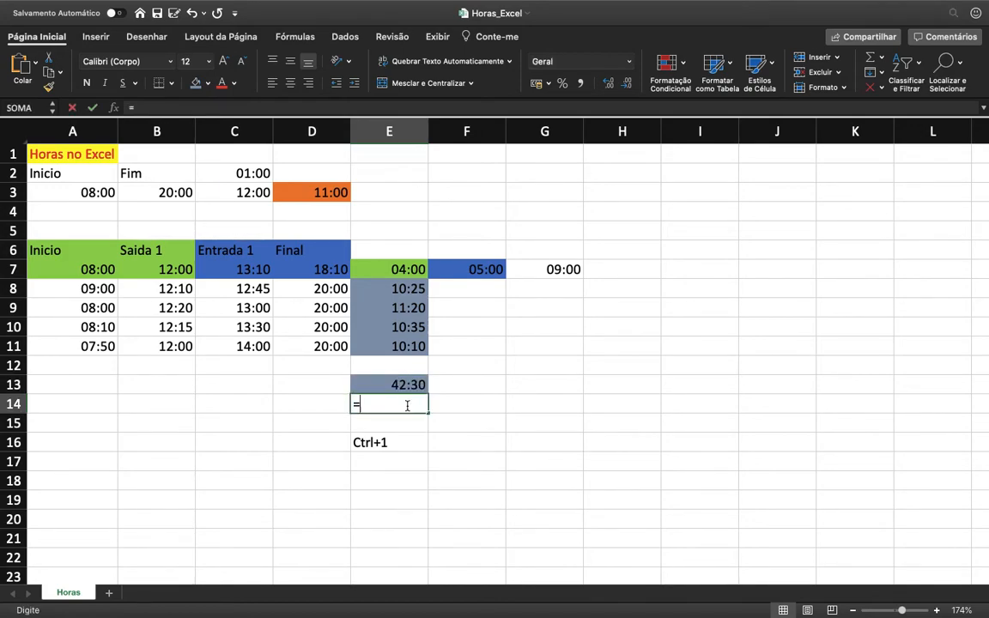
{"action": "type", "text": "so"}
{"action": "key", "text": "Tab"}
{"action": "key", "text": "Up"}
{"action": "key", "text": "Up"}
{"action": "key", "text": "Up"}
{"action": "key", "text": "shift+Up"}
{"action": "key", "text": "shift+Up"}
{"action": "key", "text": "shift+Up"}
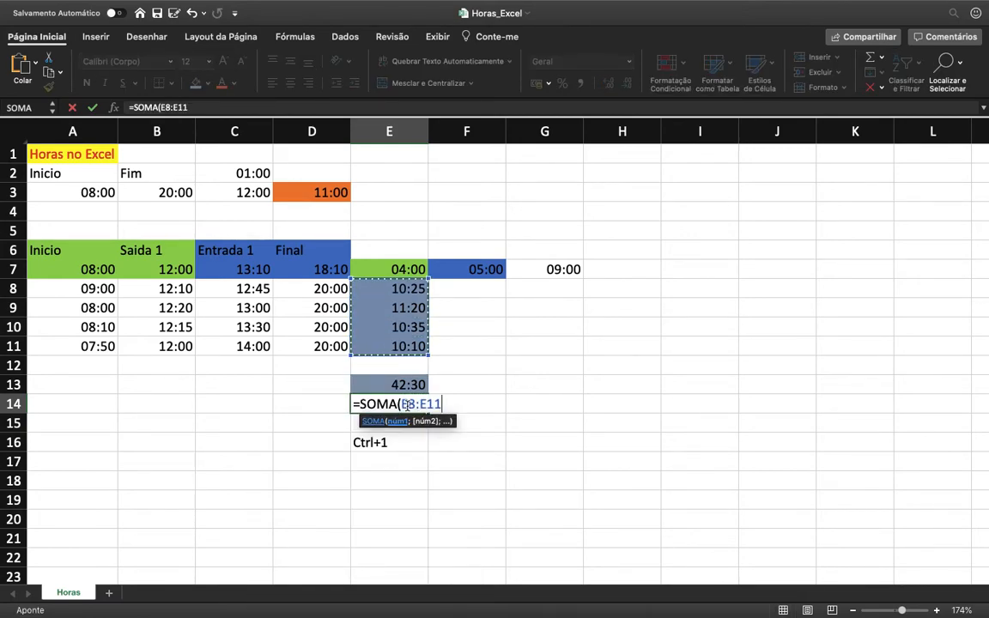
{"action": "key", "text": "Return"}
Step: Apply the custom number format [hh]:mm to the sum in E14
{"action": "left_click", "coordinate": [409, 409]}
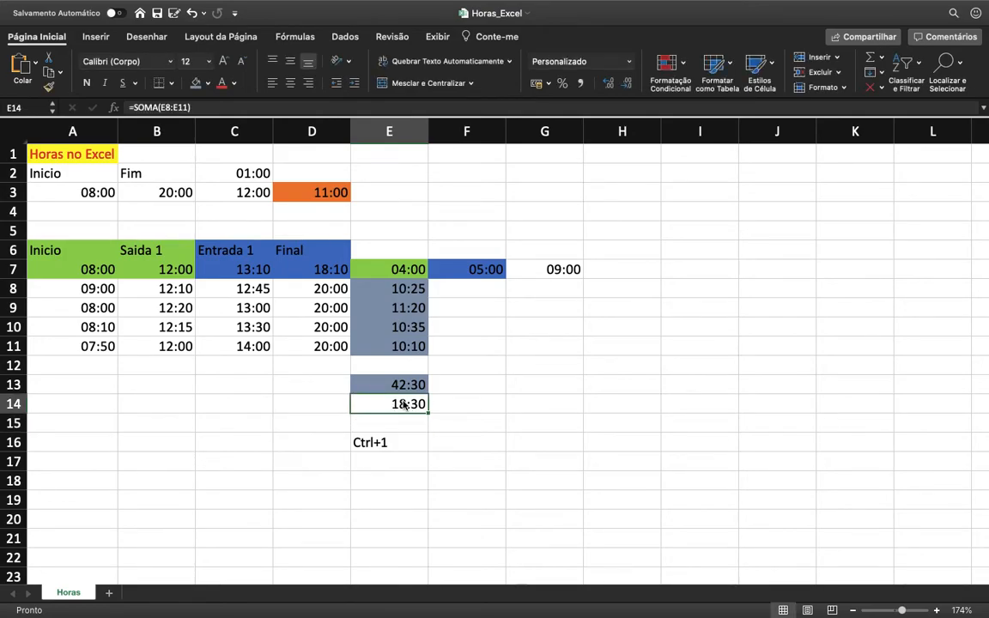
{"action": "key", "text": "ctrl+1"}
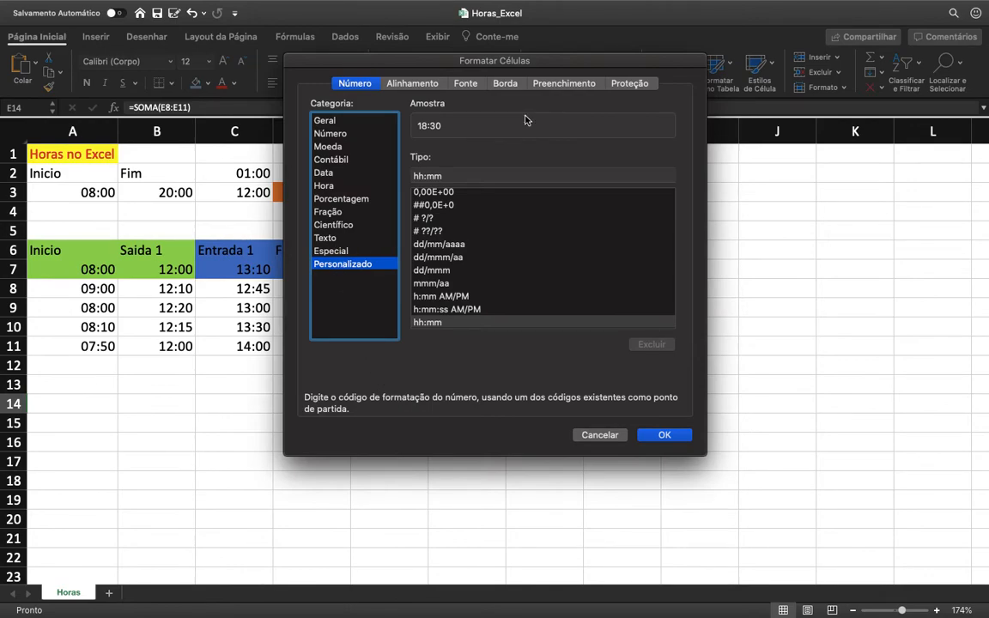
{"action": "left_click_drag", "start_coordinate": [451, 175], "coordinate": [388, 173]}
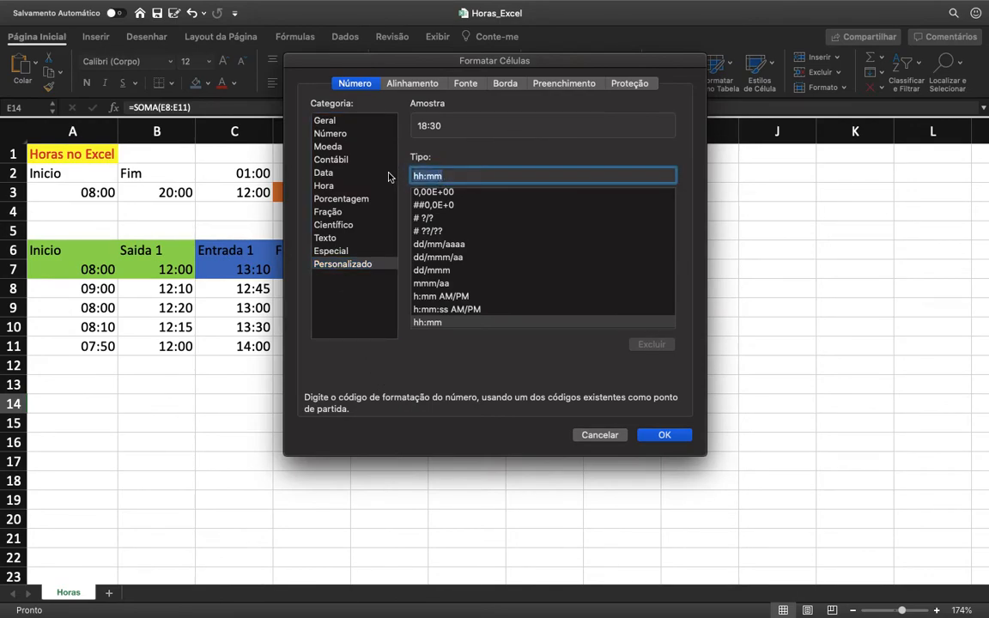
{"action": "type", "text": "["}
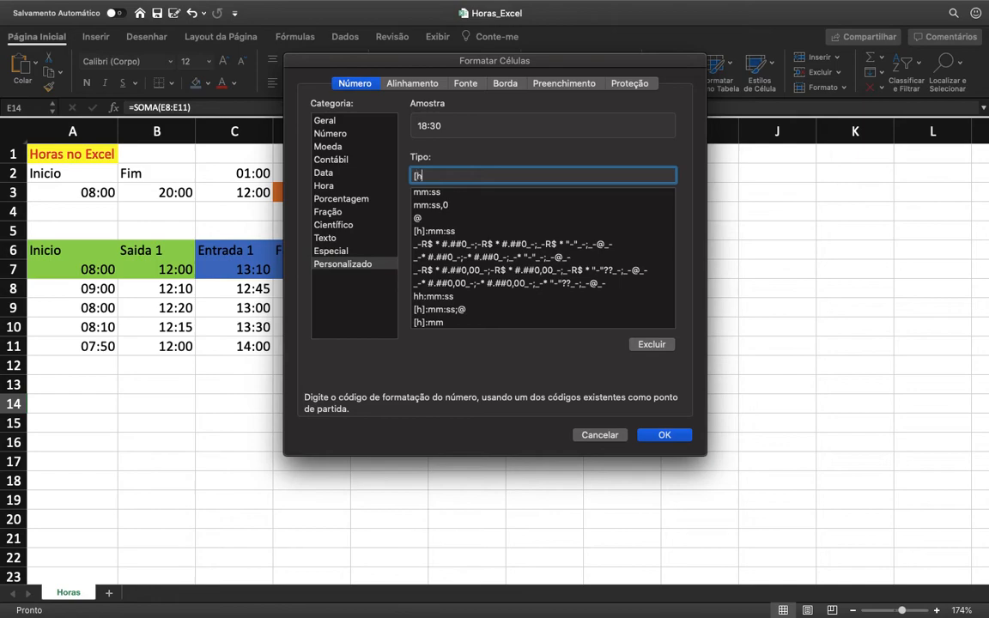
{"action": "type", "text": "hh]:m"}
{"action": "left_click", "coordinate": [655, 436]}
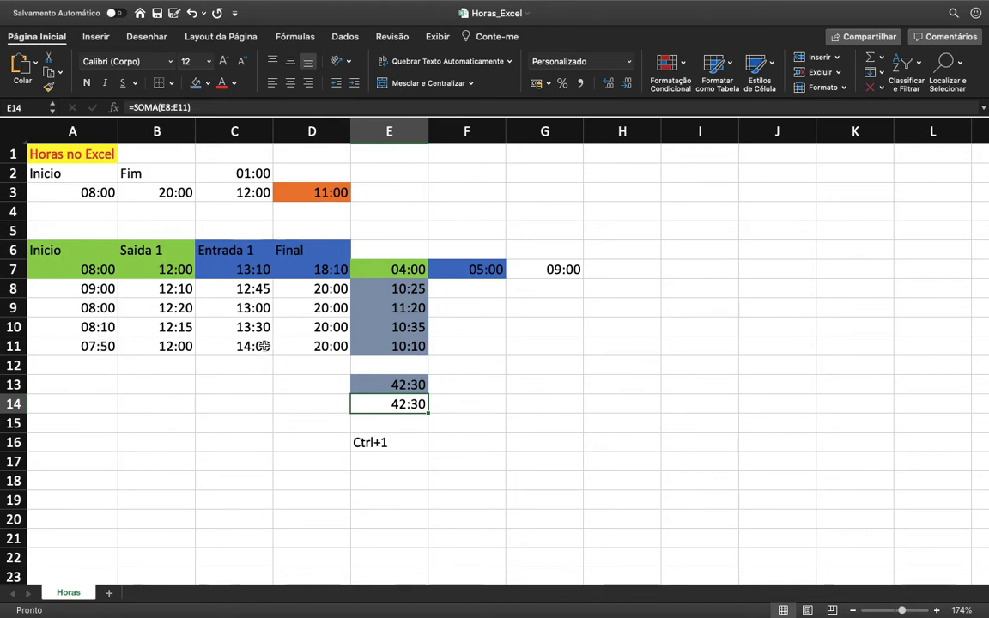
Step: Enter the hourly rate 15,00 in F13 and format it as accounting currency in R$
{"action": "left_click", "coordinate": [482, 402]}
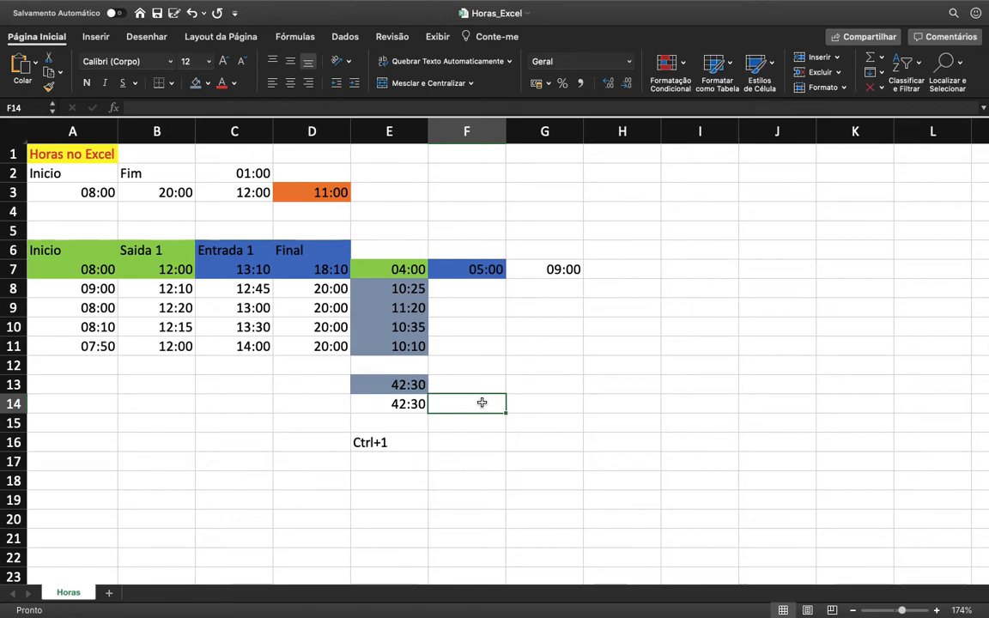
{"action": "key", "text": "Right"}
{"action": "key", "text": "Up"}
{"action": "key", "text": "Left"}
{"action": "type", "text": "15,00"}
{"action": "key", "text": "Return"}
{"action": "key", "text": "Up"}
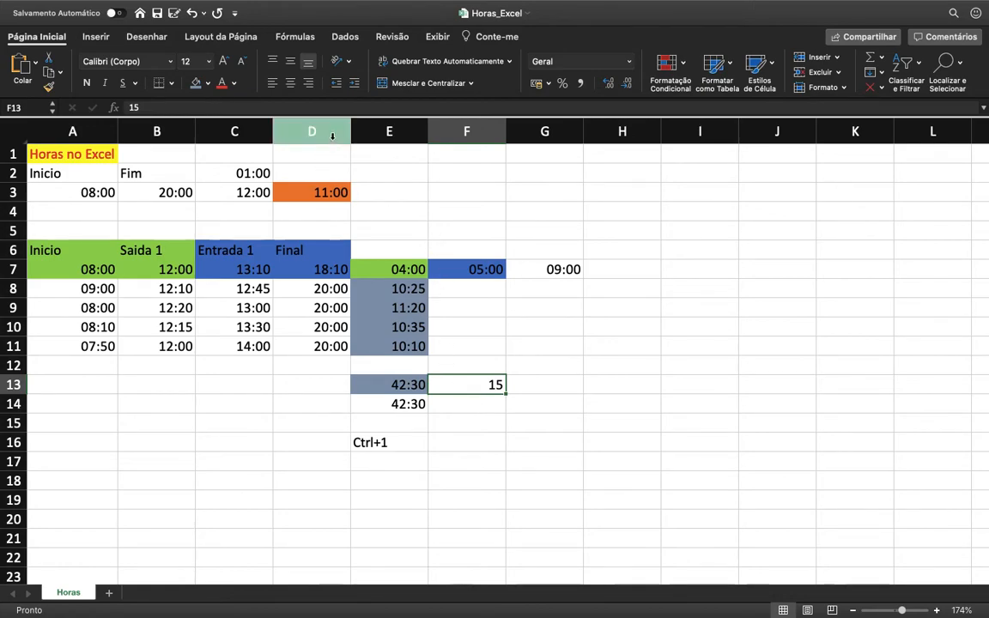
{"action": "left_click", "coordinate": [535, 83]}
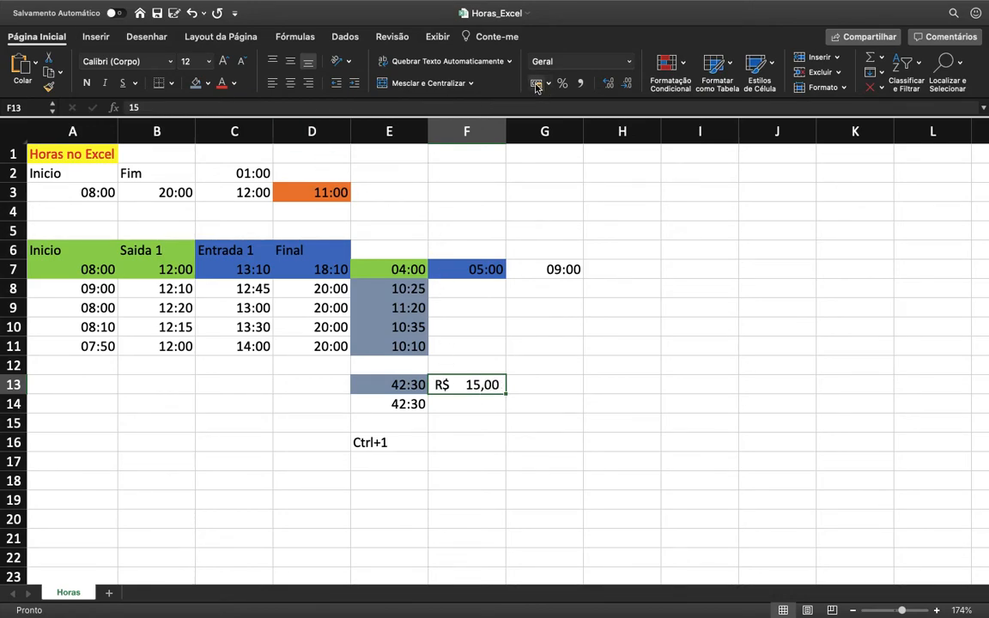
Step: Try to convert the total in E13 to decimal hours in G13 with =E13*24, and clear G13
{"action": "left_click", "coordinate": [565, 384]}
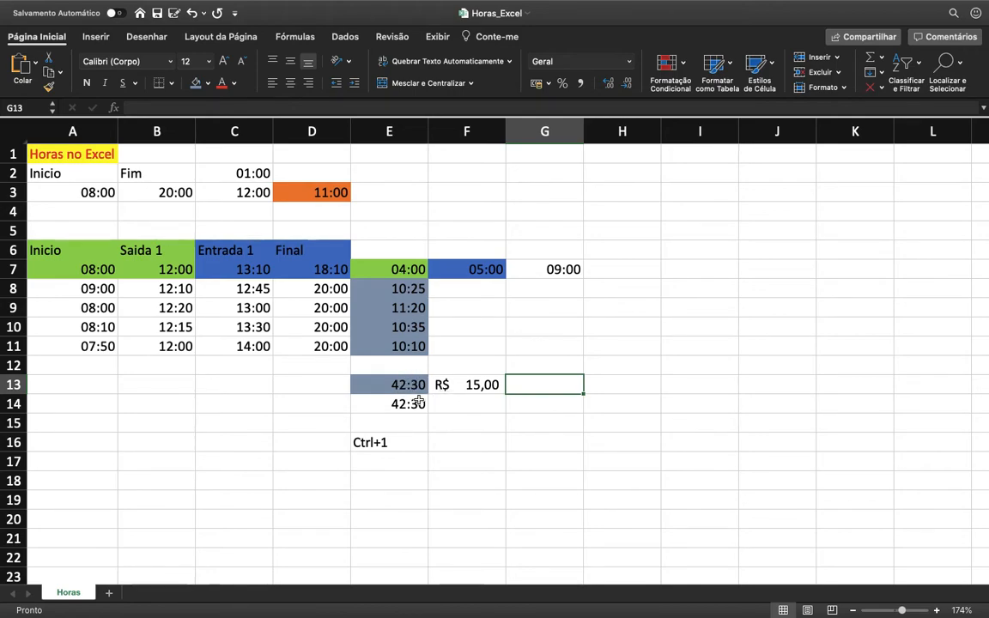
{"action": "type", "text": "=E13"}
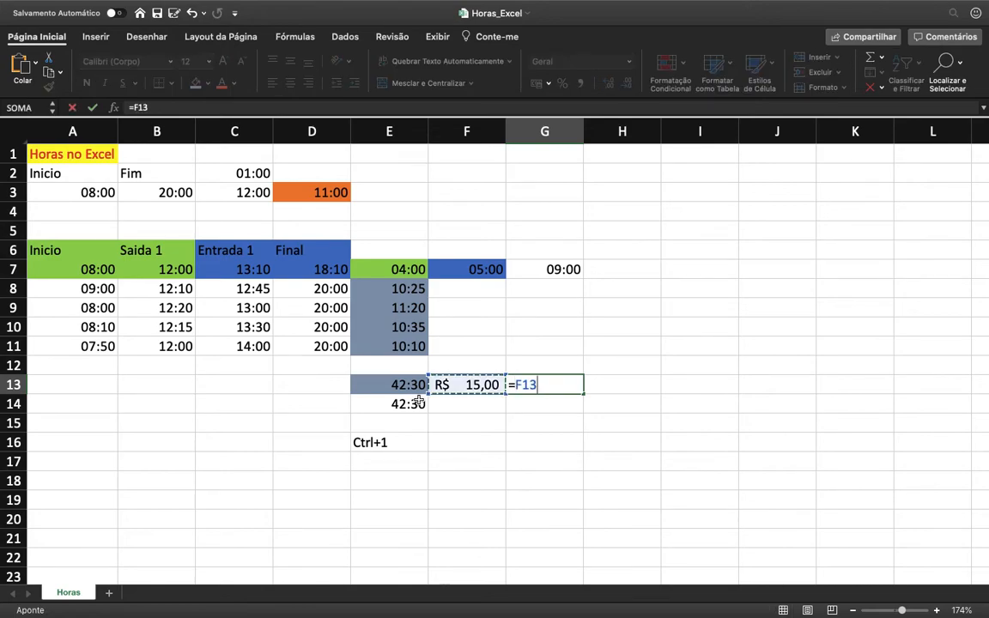
{"action": "type", "text": "*24"}
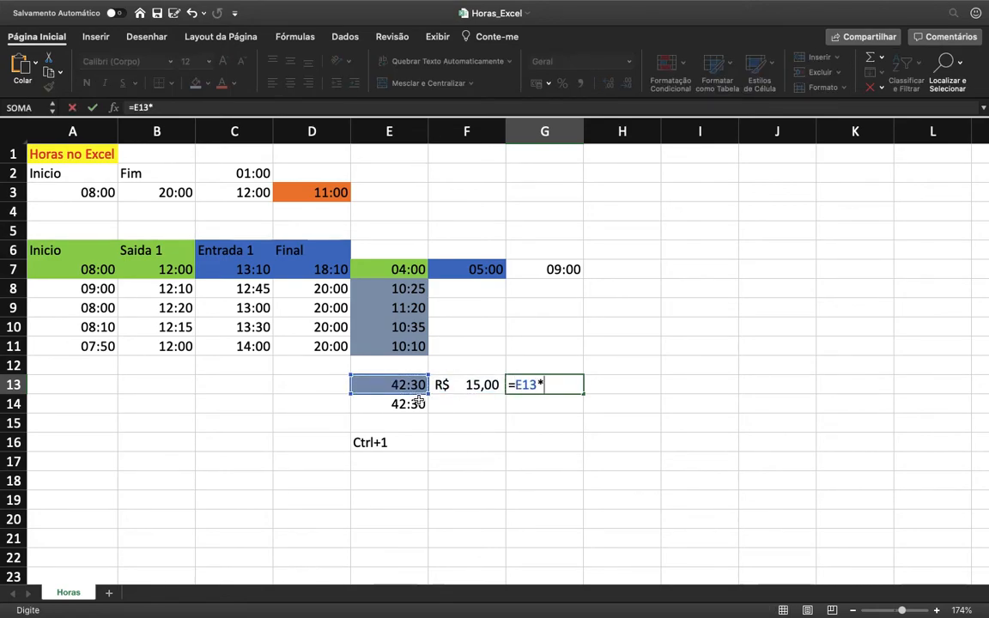
{"action": "key", "text": "Return"}
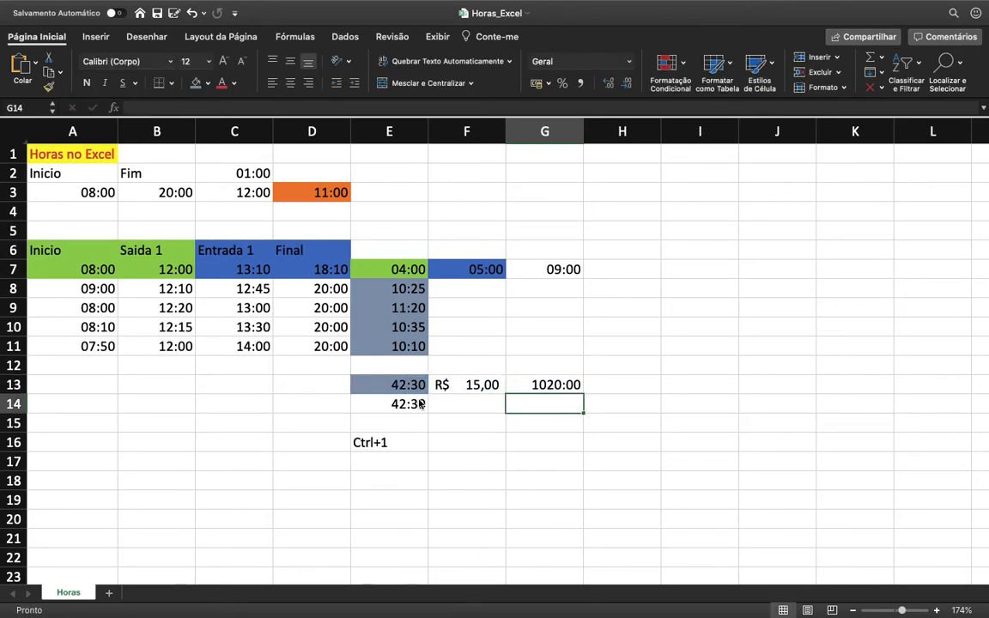
{"action": "key", "text": "Up"}
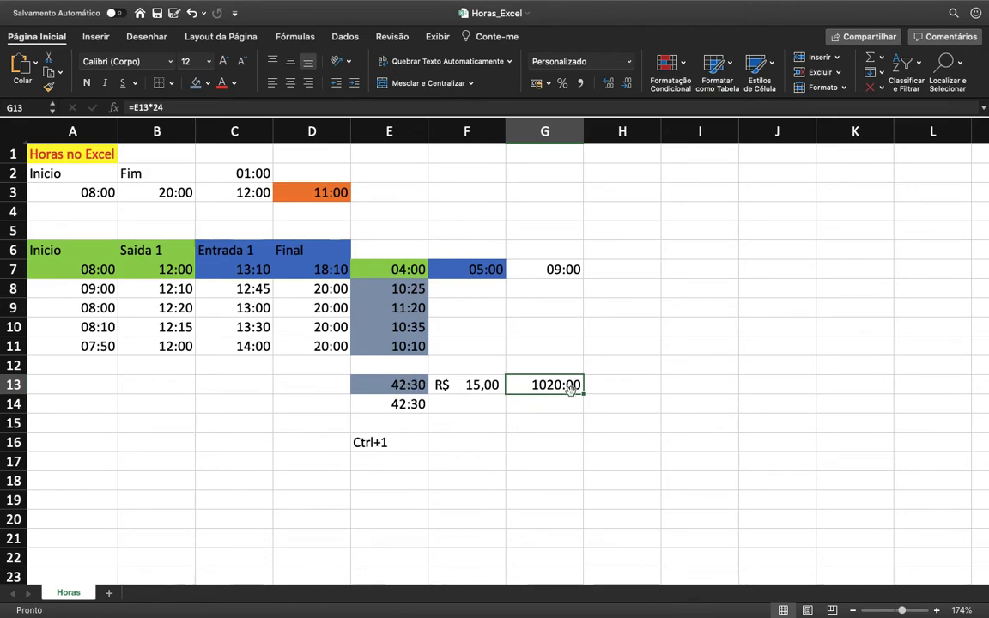
{"action": "key", "text": "Delete"}
Step: Convert the last day's hours in E11 to decimal hours in F11 with the formula =E11*24
{"action": "key", "text": "Up"}
{"action": "key", "text": "Up"}
{"action": "key", "text": "Left"}
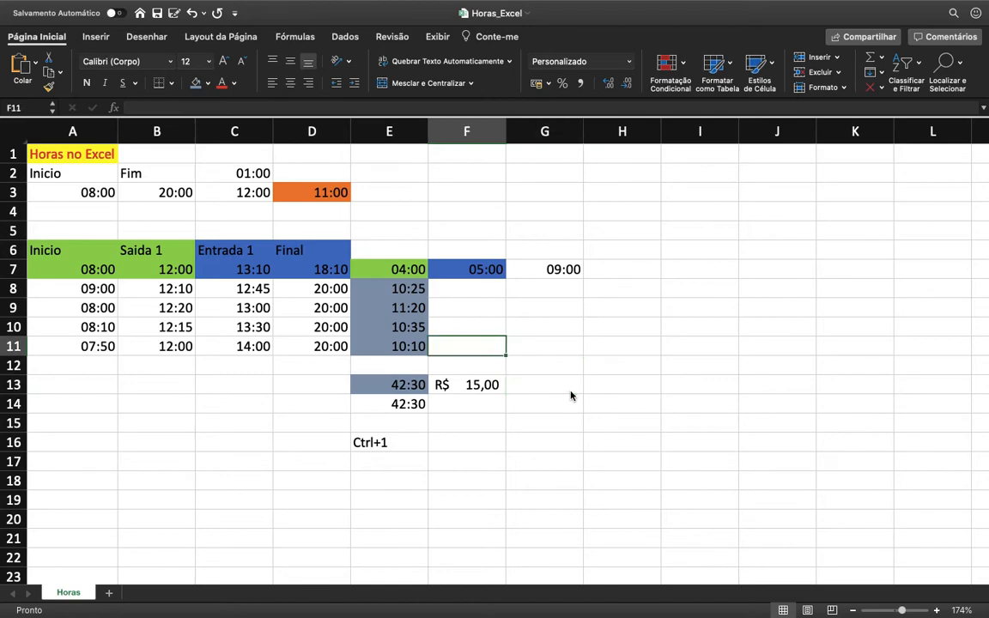
{"action": "type", "text": "="}
{"action": "key", "text": "Left"}
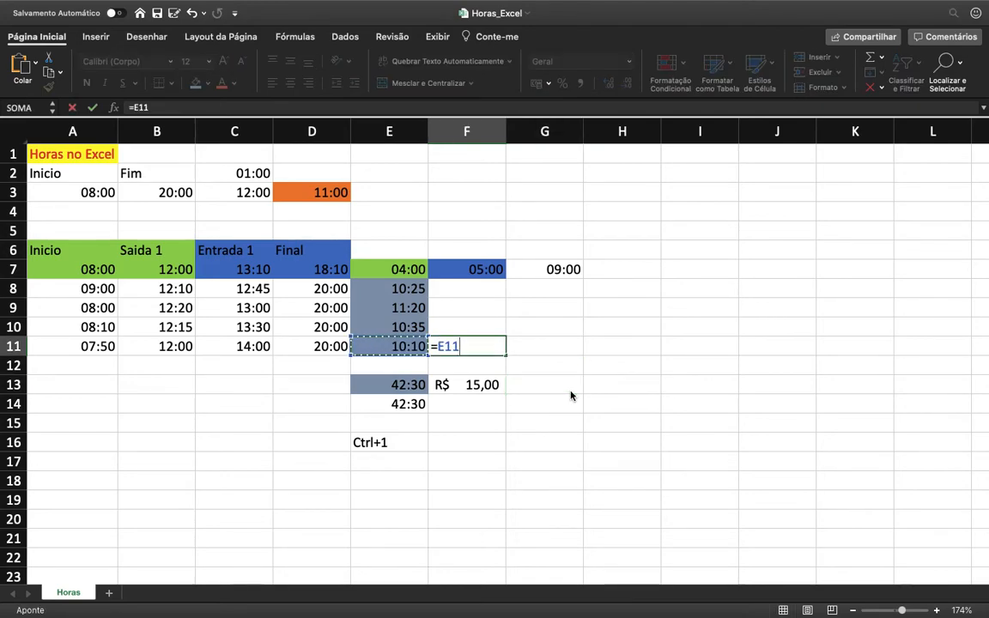
{"action": "type", "text": "*24"}
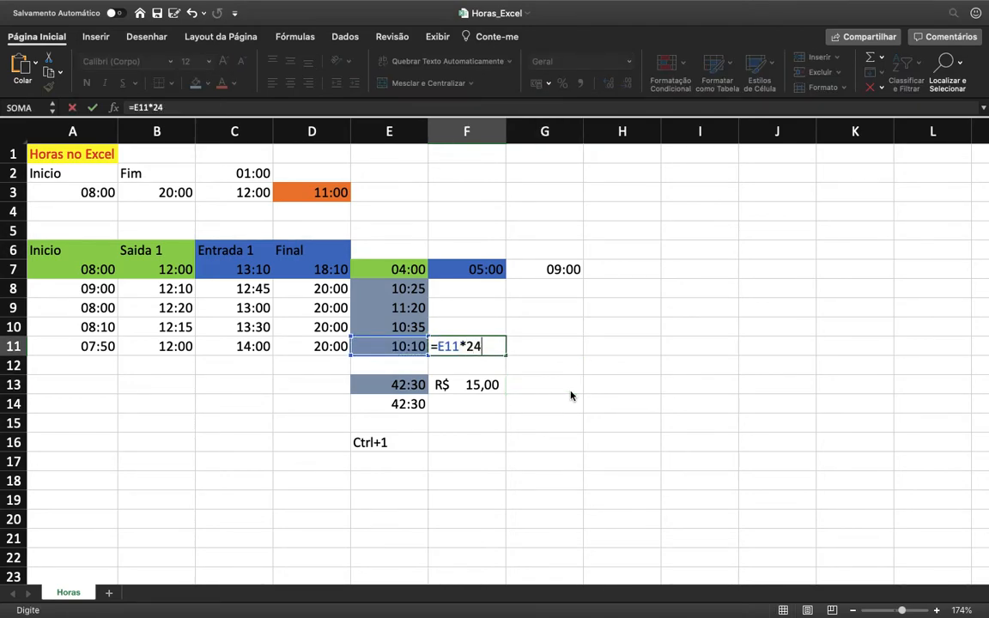
{"action": "key", "text": "Return"}
Step: Format F11 with the Número category and 2 decimal places
{"action": "key", "text": "Up"}
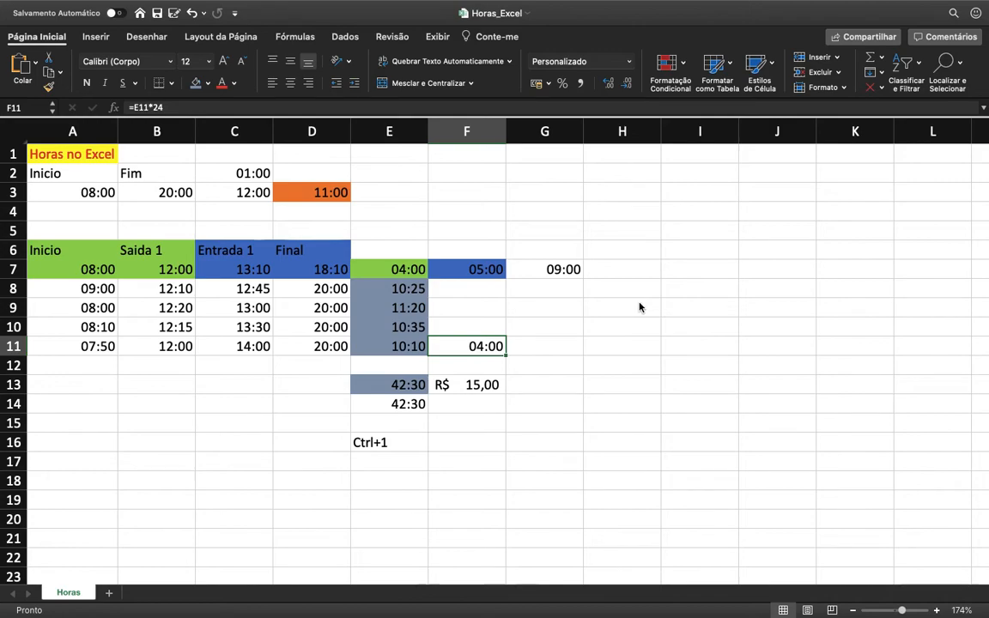
{"action": "key", "text": "ctrl+1"}
{"action": "left_click", "coordinate": [346, 135]}
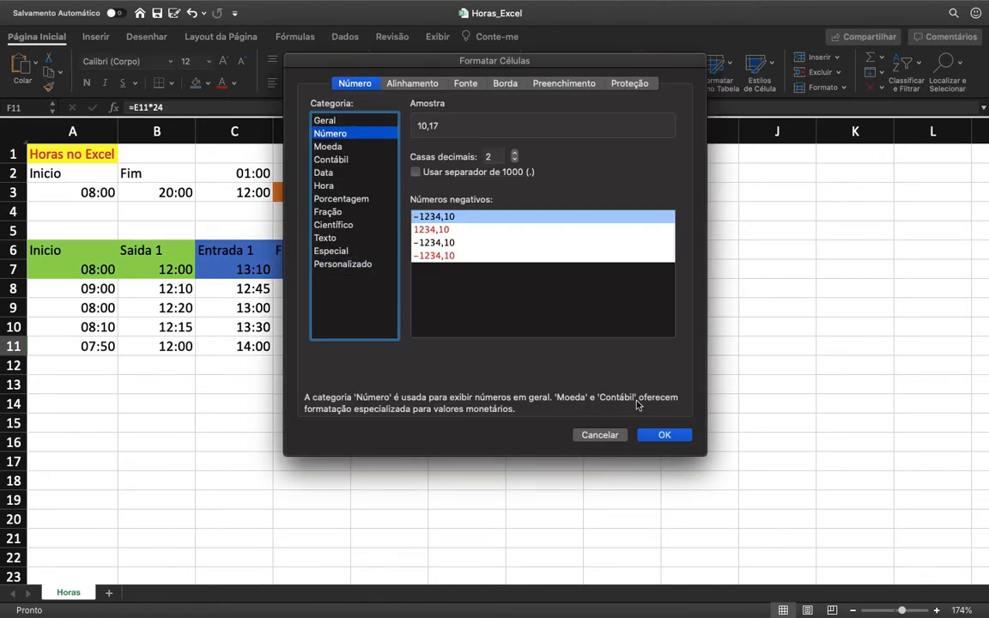
{"action": "left_click", "coordinate": [653, 435]}
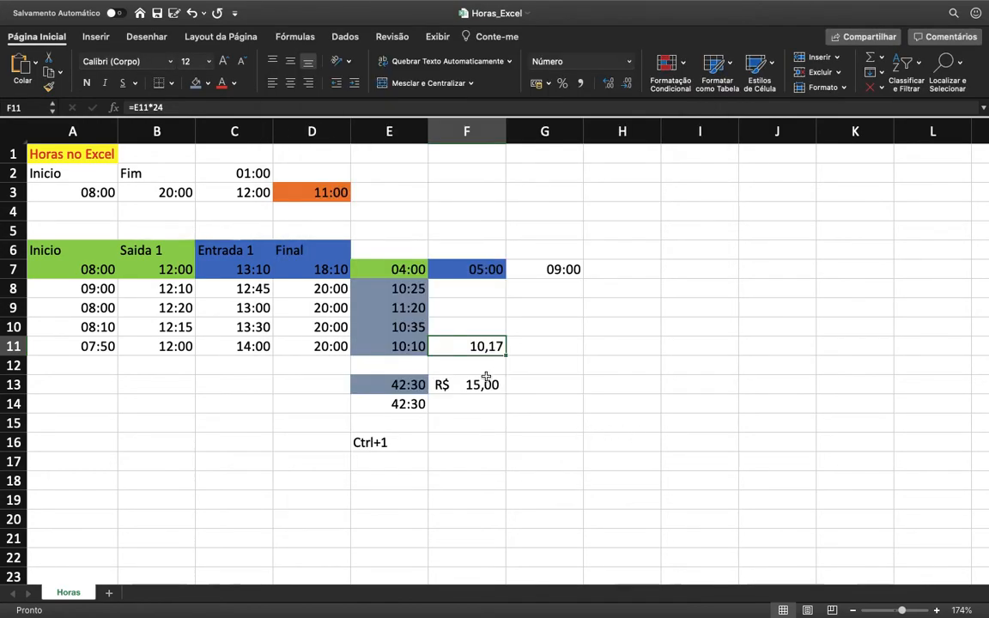
Step: Convert the total hours to decimal hours in G13 with the formula =E13*24
{"action": "left_click", "coordinate": [538, 389]}
{"action": "type", "text": "="}
{"action": "left_click", "coordinate": [391, 385]}
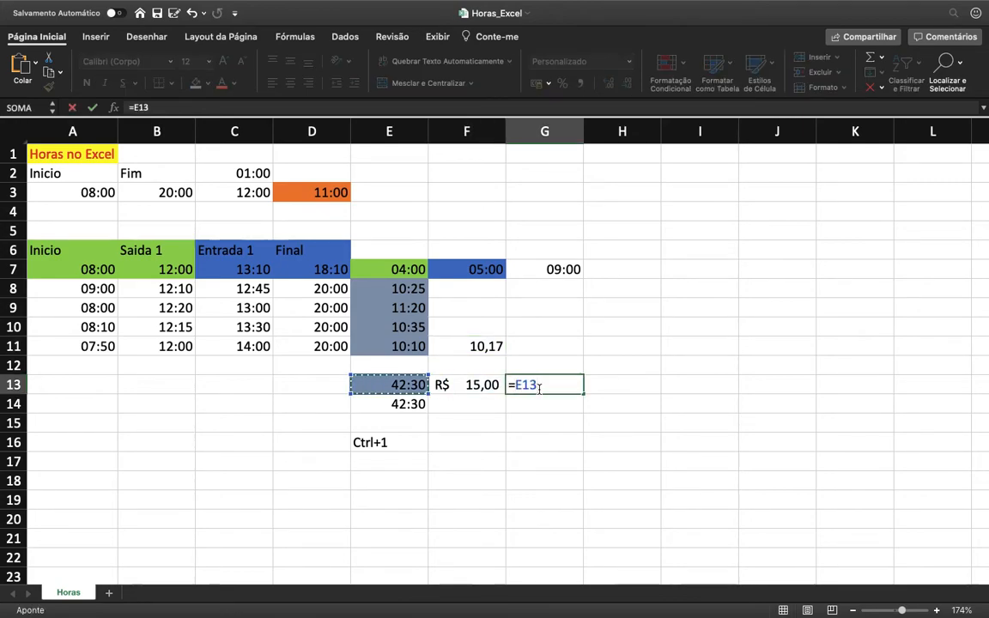
{"action": "type", "text": "*24"}
{"action": "key", "text": "Return"}
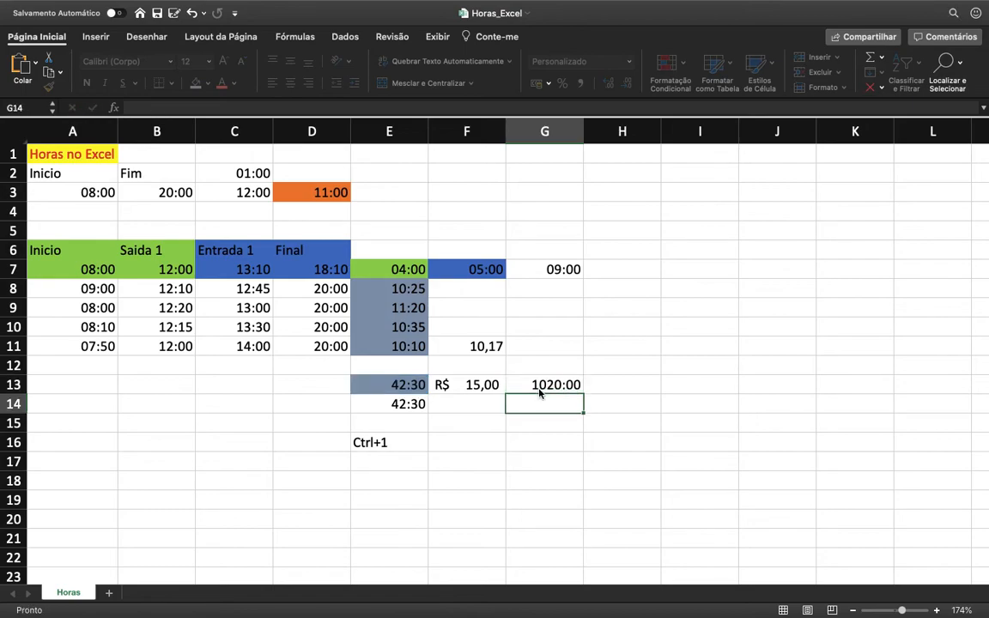
Step: Apply the Geral number format to the decimal hours in G13
{"action": "left_click", "coordinate": [542, 388]}
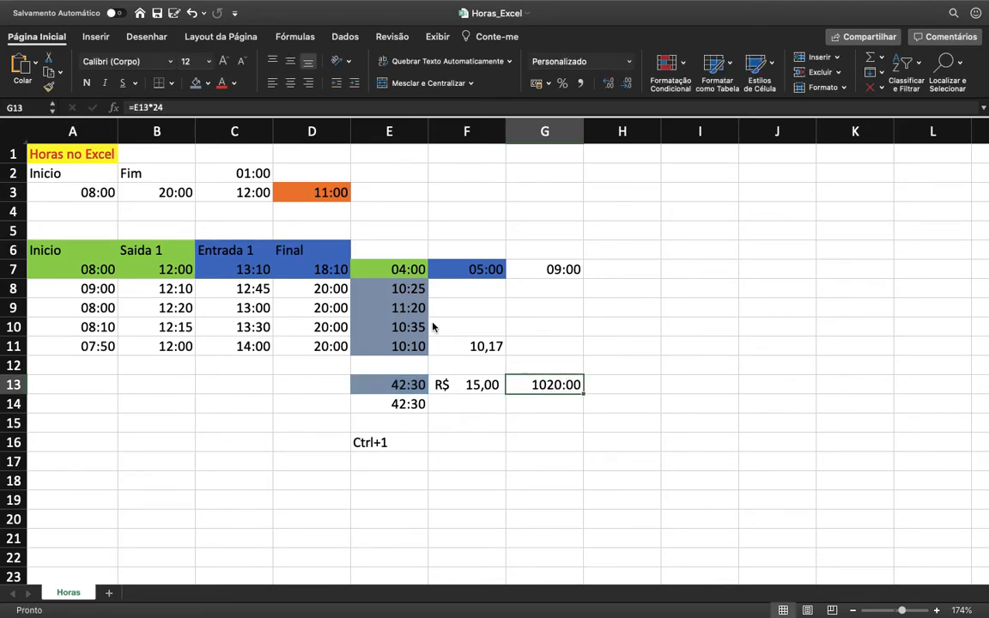
{"action": "key", "text": "ctrl+1"}
{"action": "left_click", "coordinate": [326, 121]}
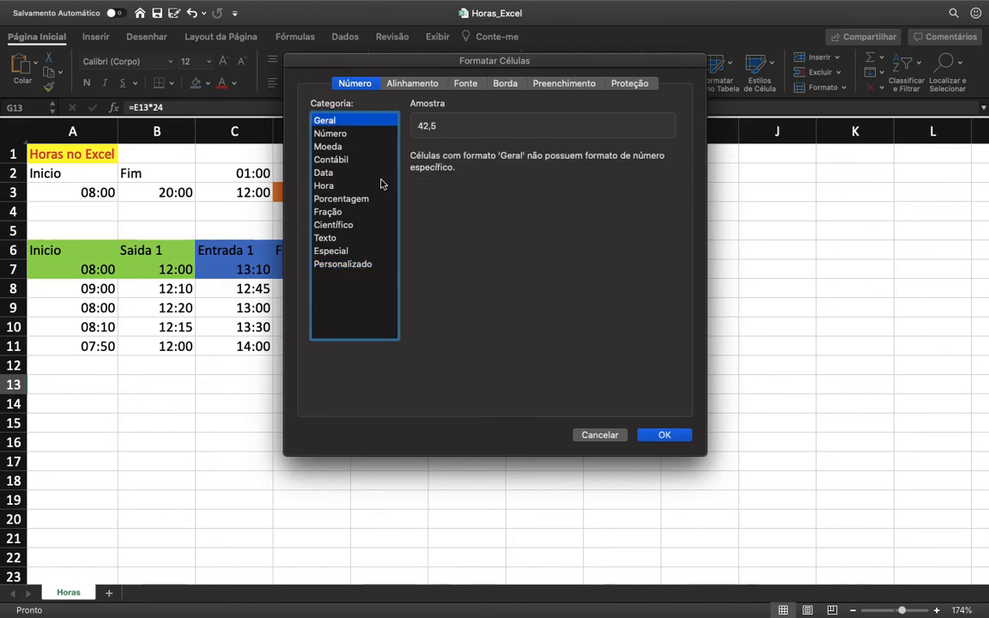
{"action": "left_click", "coordinate": [666, 434]}
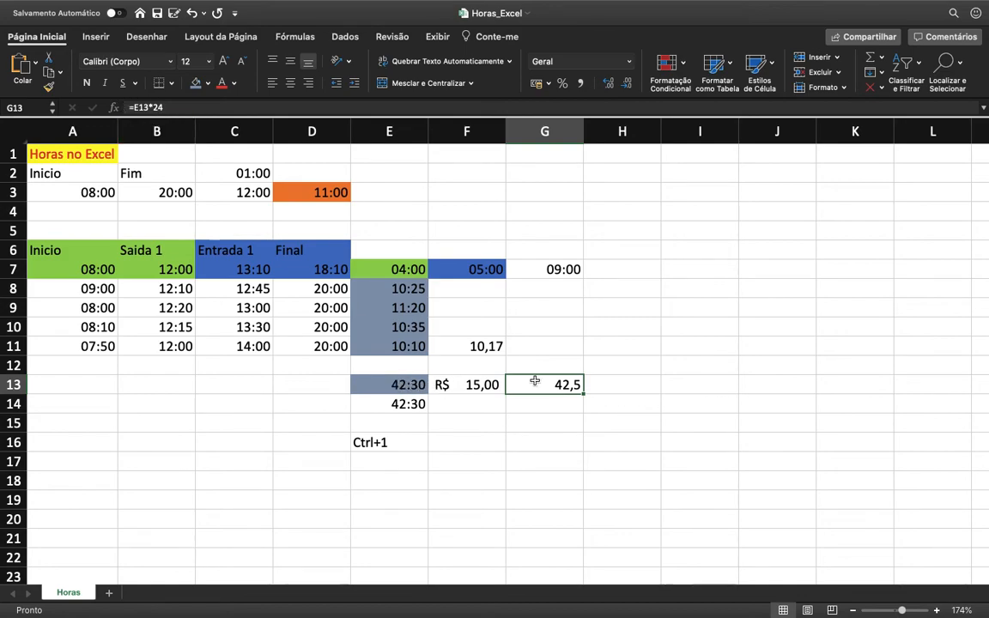
Step: Set the format of G13 to Número with 2 decimal places
{"action": "key", "text": "ctrl+1"}
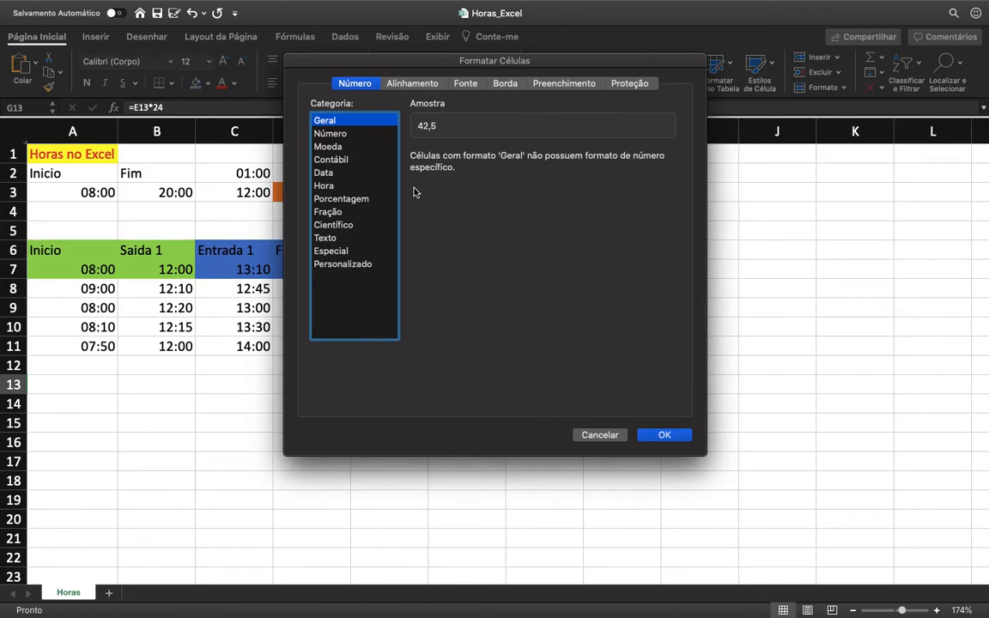
{"action": "left_click", "coordinate": [330, 133]}
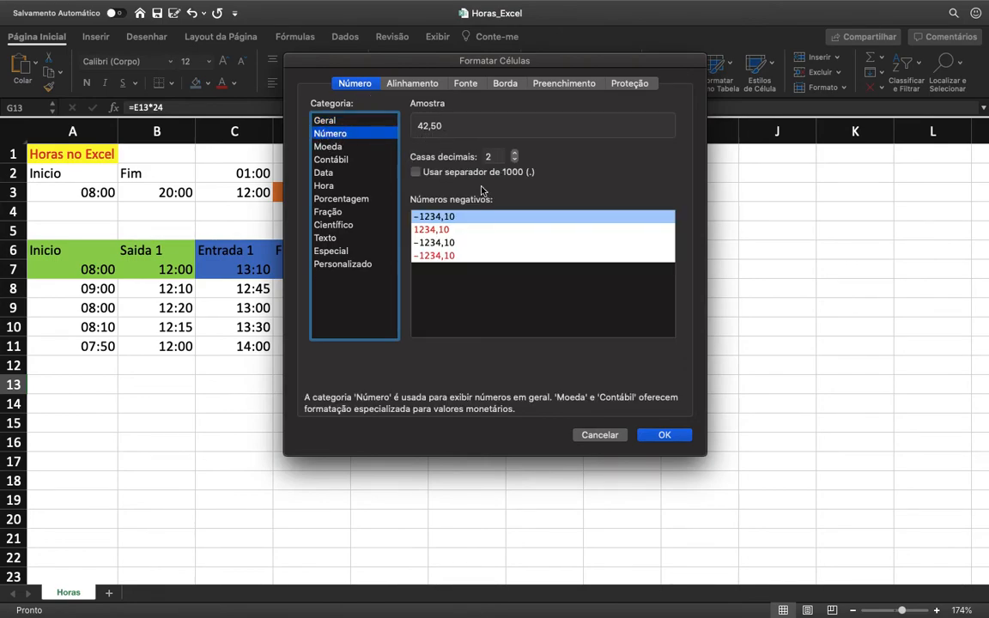
{"action": "left_click", "coordinate": [665, 437]}
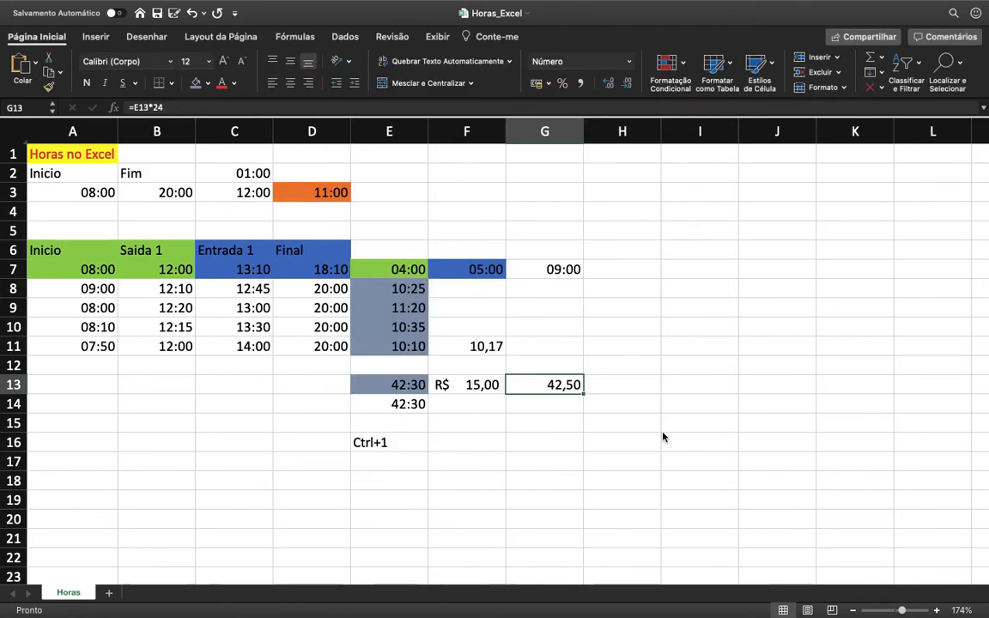
{"action": "left_click", "coordinate": [464, 349]}
{"action": "left_click_drag", "start_coordinate": [465, 348], "coordinate": [412, 347]}
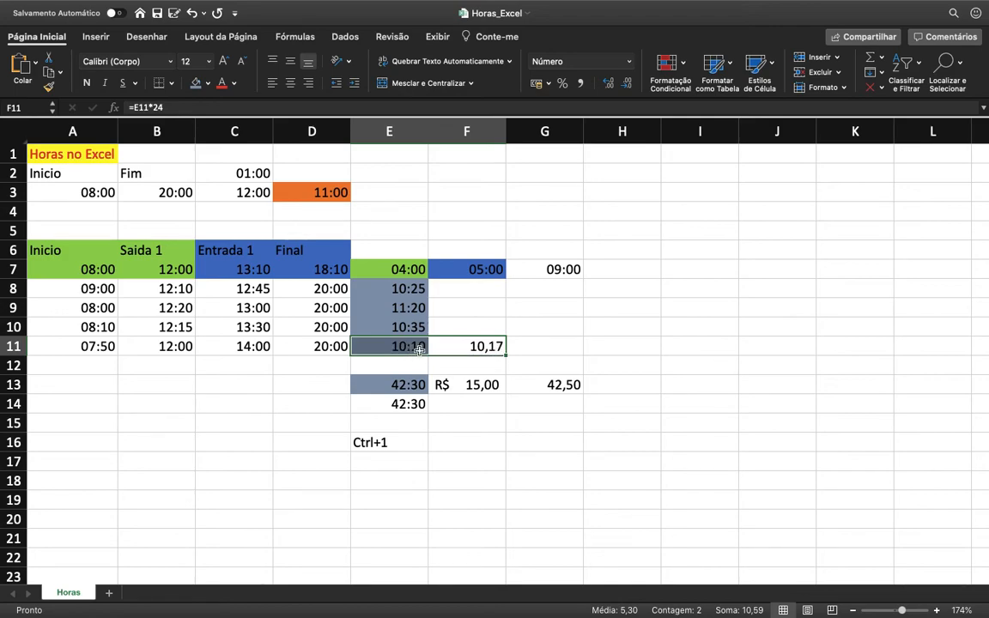
{"action": "left_click", "coordinate": [577, 387]}
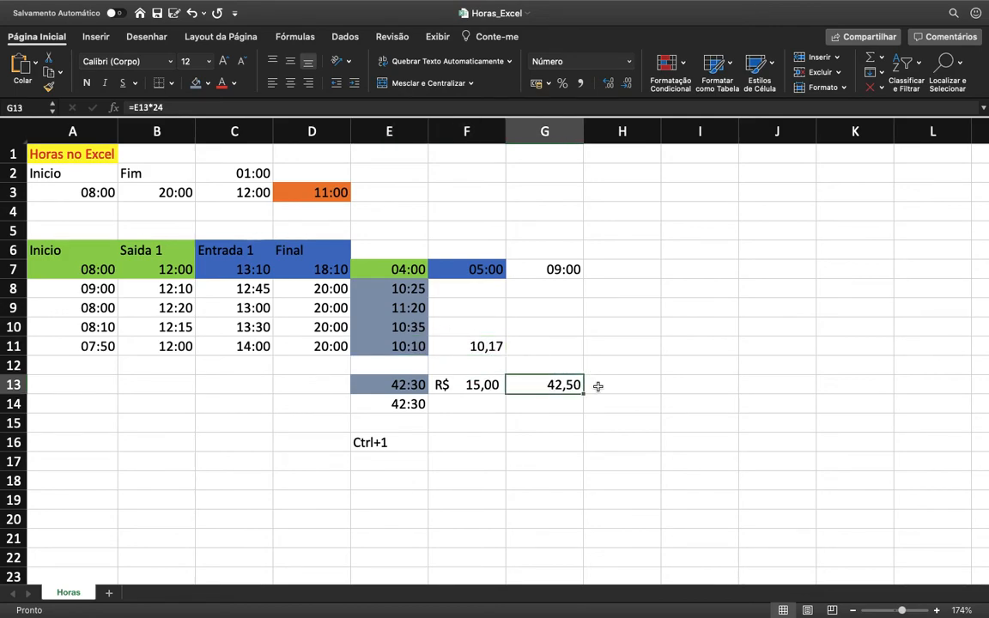
Step: Calculate the total pay in H13 by multiplying hourly rate and decimal hours with =F13*G13
{"action": "left_click", "coordinate": [619, 386]}
{"action": "type", "text": "=F13"}
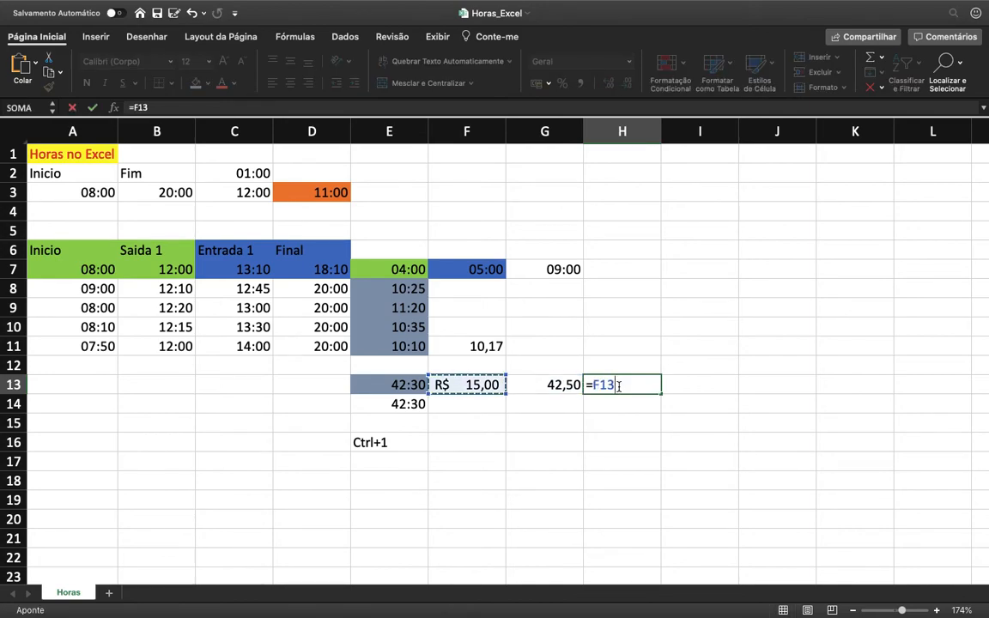
{"action": "type", "text": "*"}
{"action": "key", "text": "Left"}
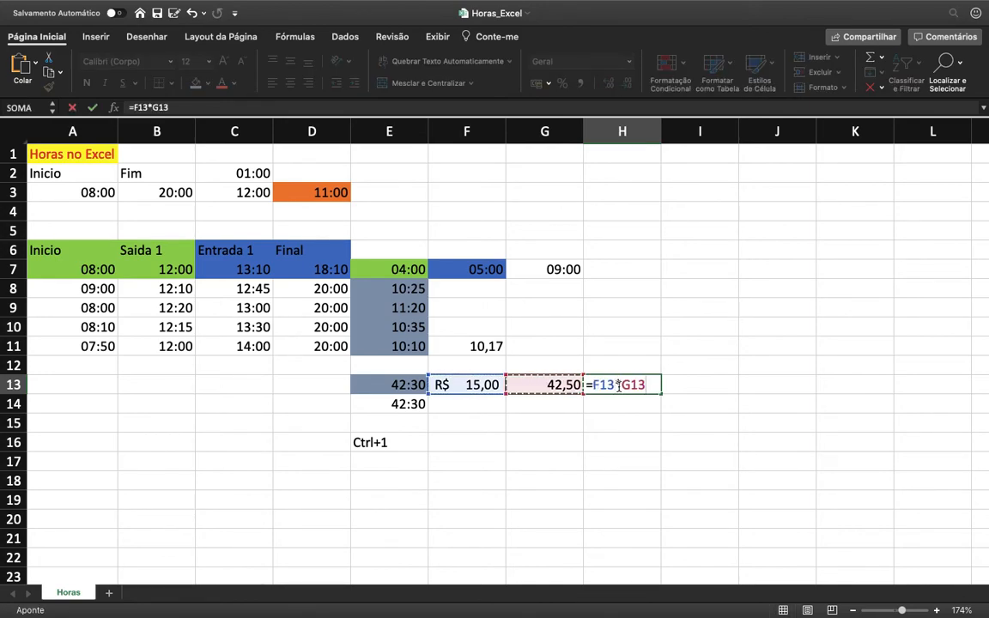
{"action": "key", "text": "Return"}
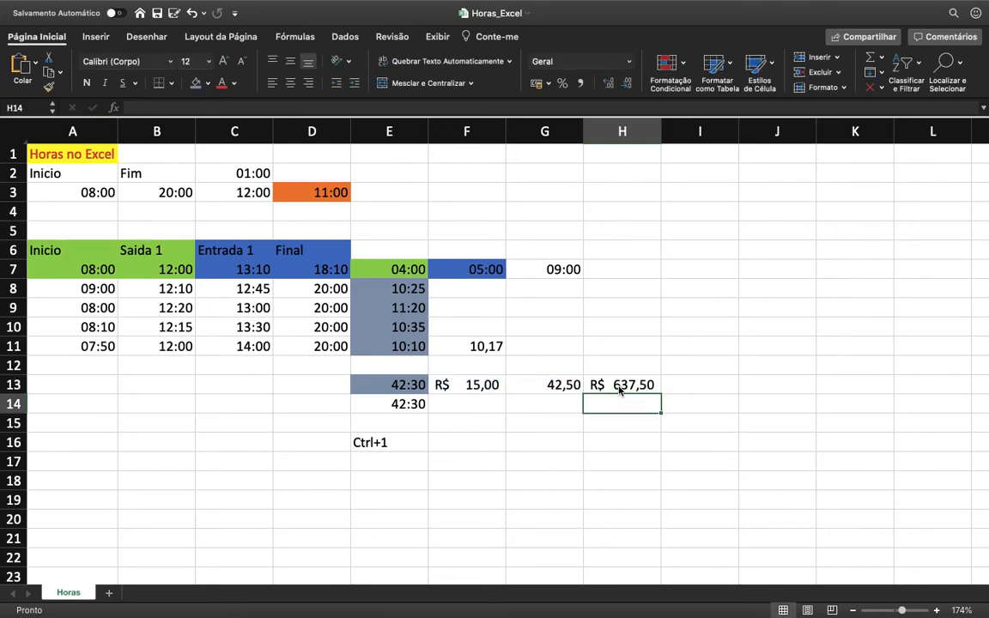
Step: Highlight the decimal hours cell G13 with a yellow fill
{"action": "left_click", "coordinate": [562, 384]}
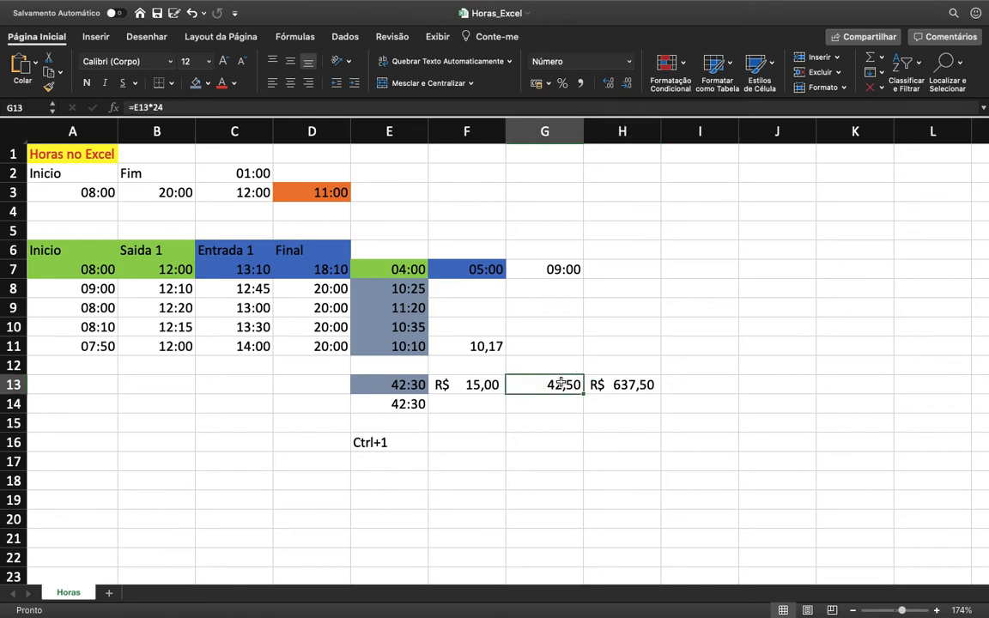
{"action": "left_click", "coordinate": [207, 83]}
{"action": "left_click", "coordinate": [236, 238]}
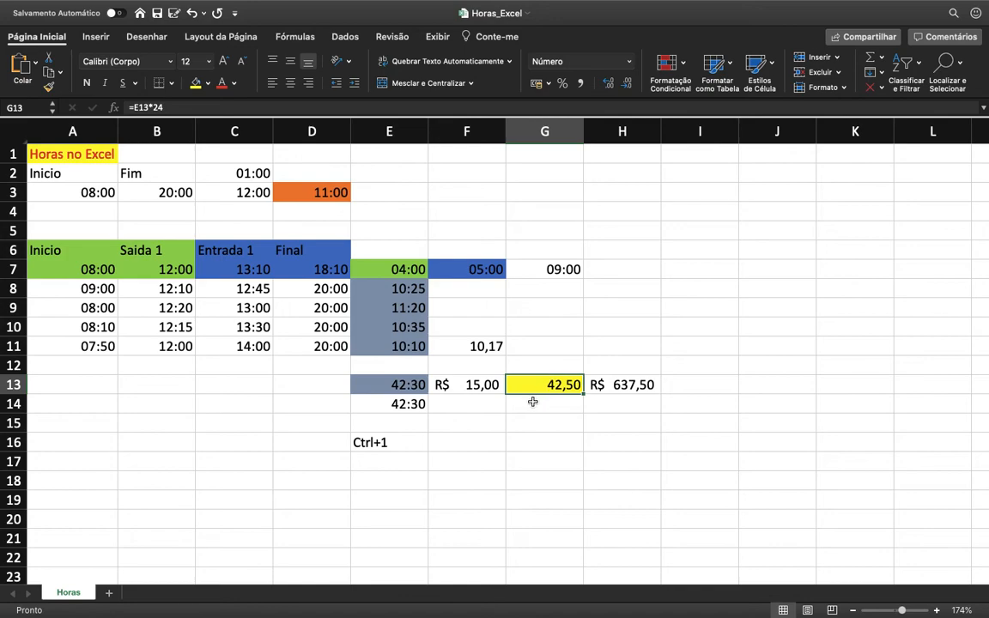
Step: Convert the second total in E14 to decimal hours in F14 with the formula =E14*24
{"action": "left_click", "coordinate": [490, 409]}
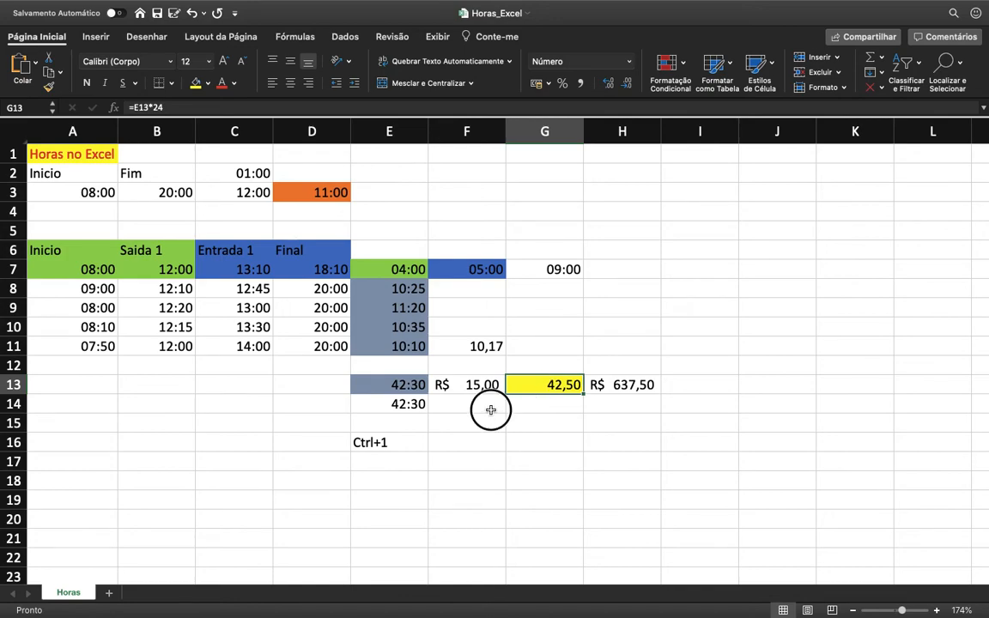
{"action": "type", "text": "="}
{"action": "key", "text": "Left"}
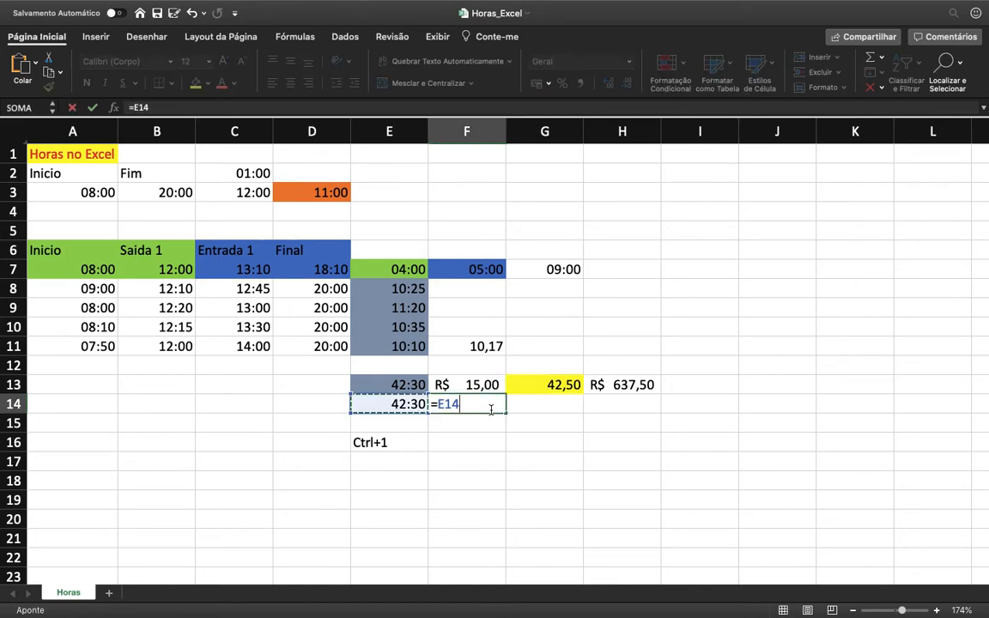
{"action": "type", "text": "*24"}
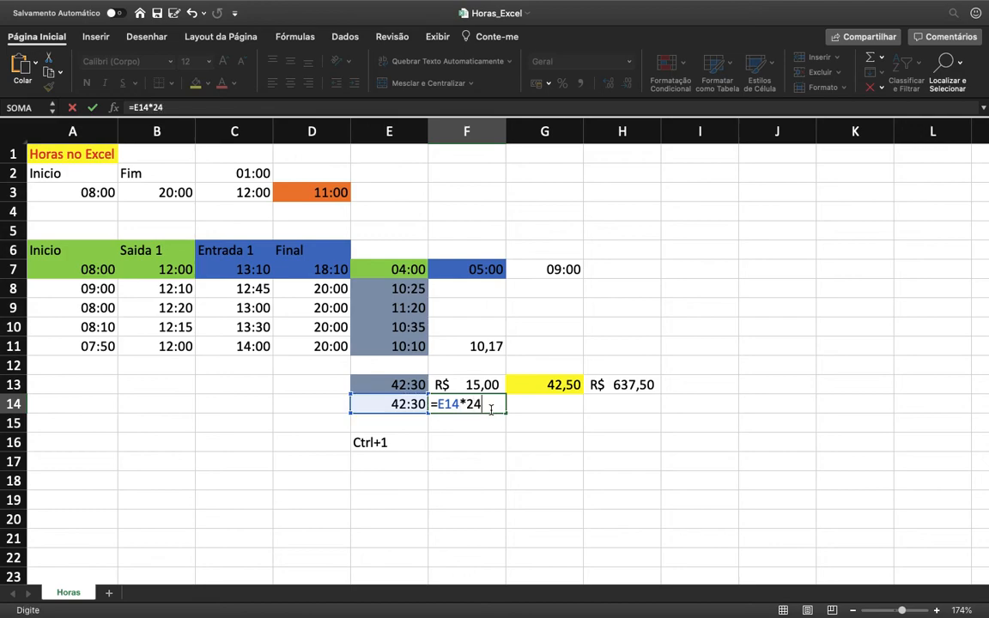
{"action": "key", "text": "Return"}
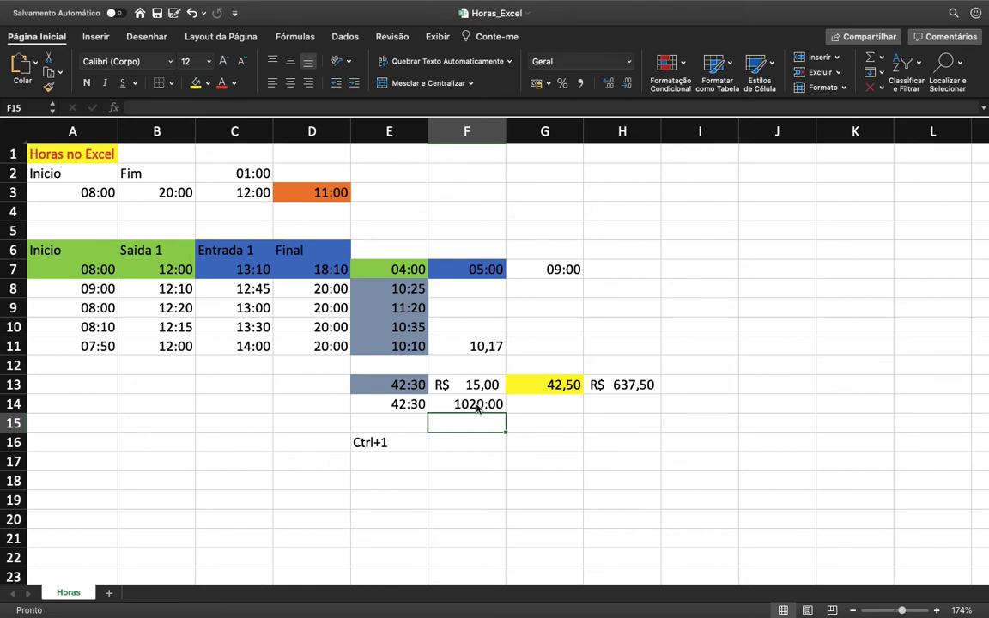
Step: Format F14 with the Número category and 2 decimal places
{"action": "left_click", "coordinate": [478, 409]}
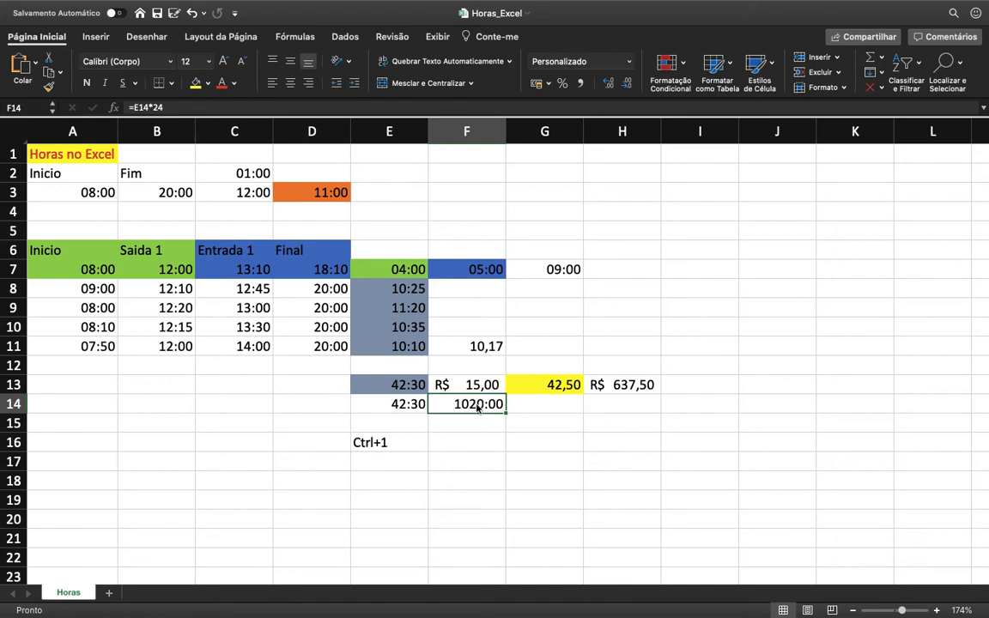
{"action": "key", "text": "cmd+1"}
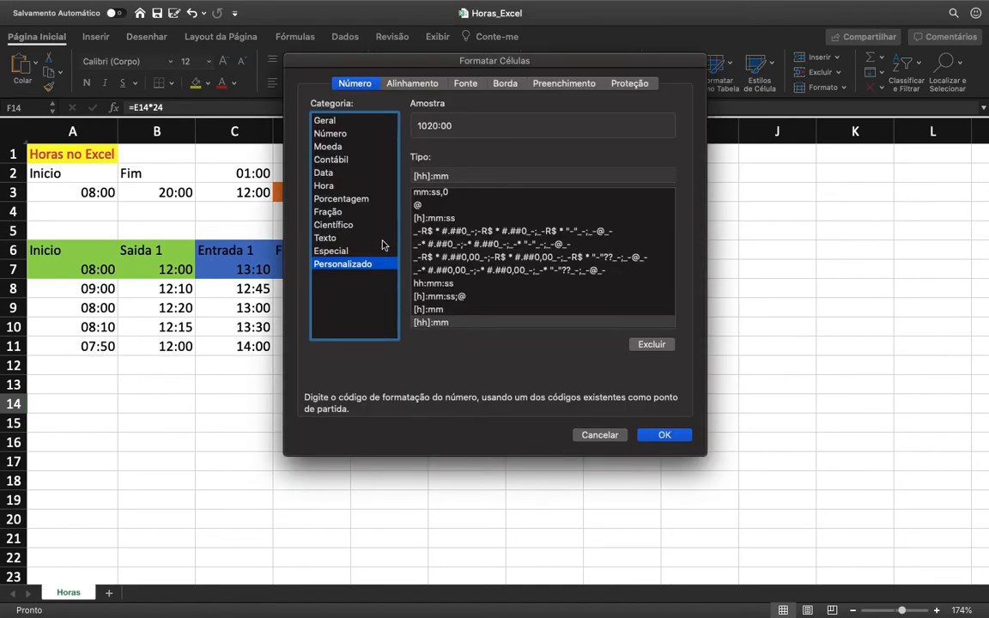
{"action": "left_click", "coordinate": [319, 133]}
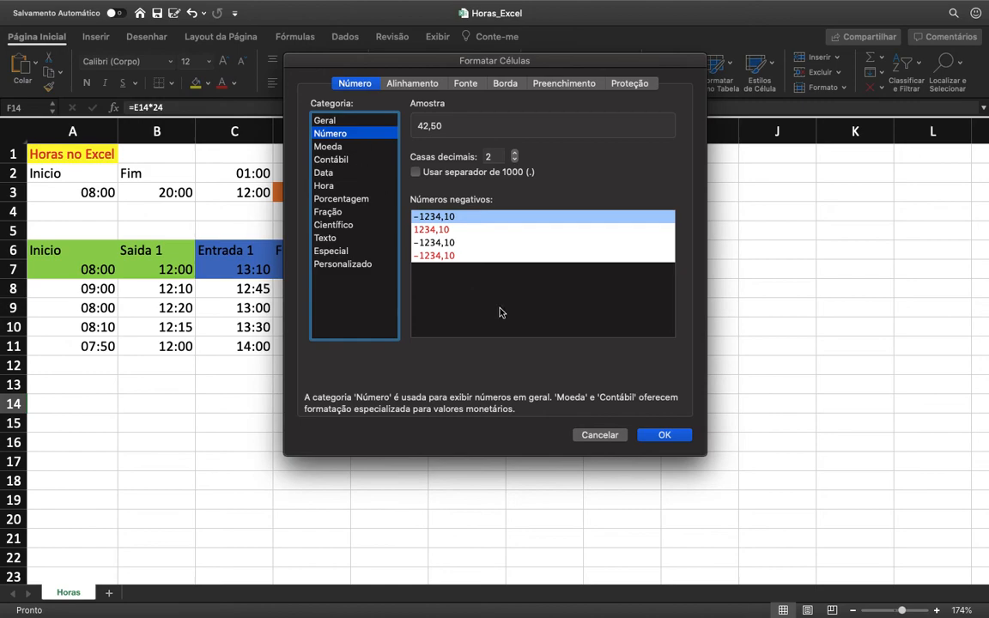
{"action": "left_click", "coordinate": [659, 435]}
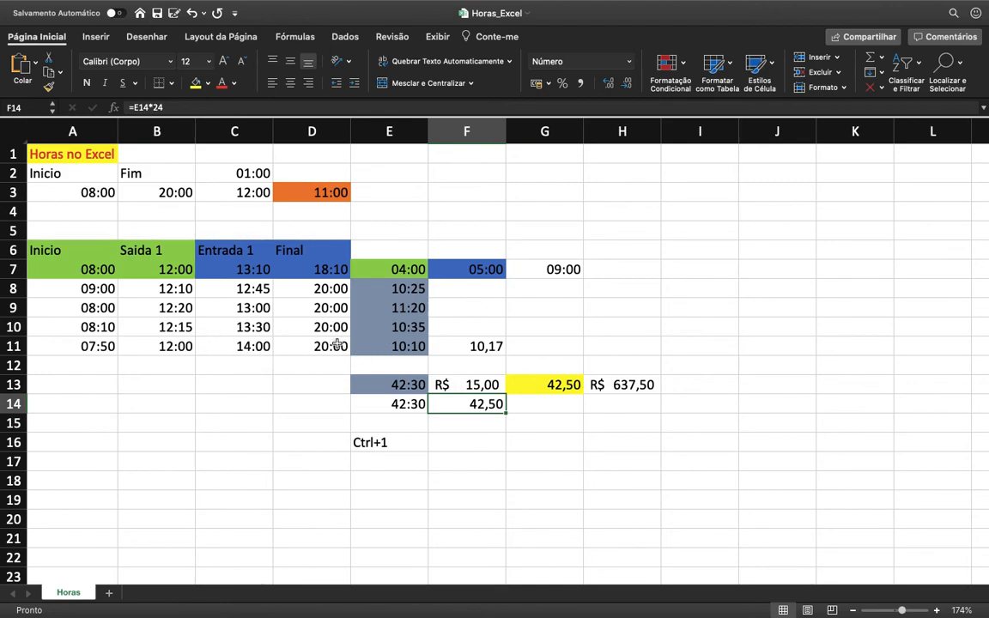
{"action": "left_click", "coordinate": [375, 273]}
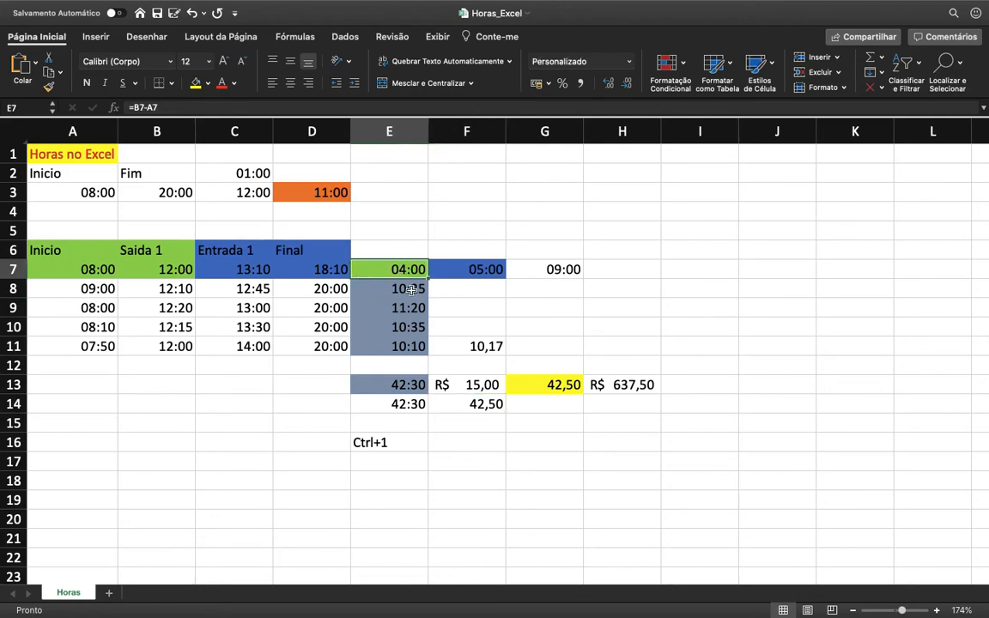
Step: Examine the worked-hours formulas in E7, F7 and E8 and the time cells they reference, leaving each formula as it is
{"action": "double_click", "coordinate": [406, 270]}
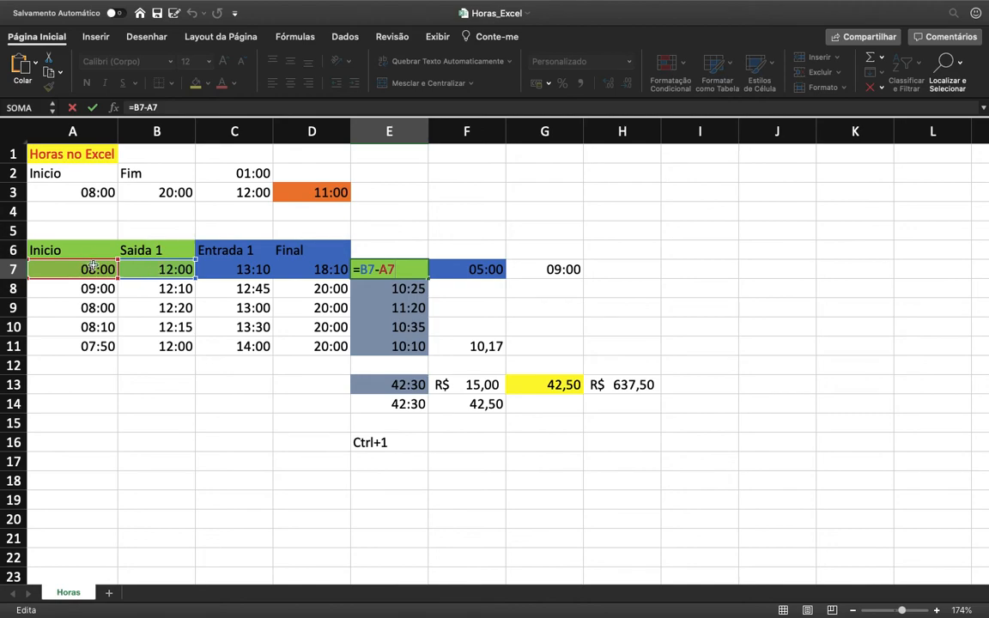
{"action": "key", "text": "Return"}
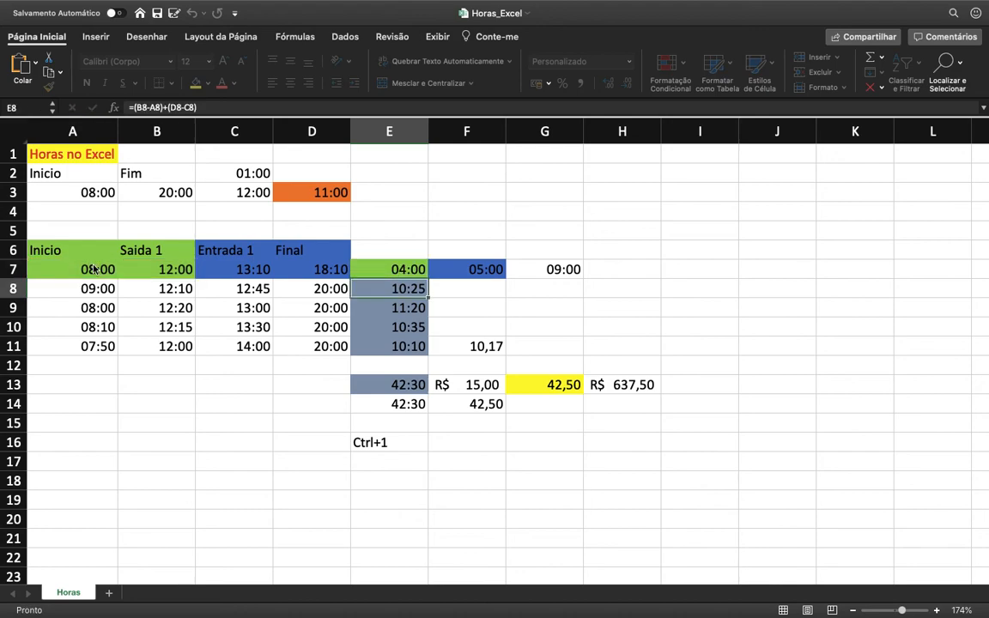
{"action": "double_click", "coordinate": [486, 266]}
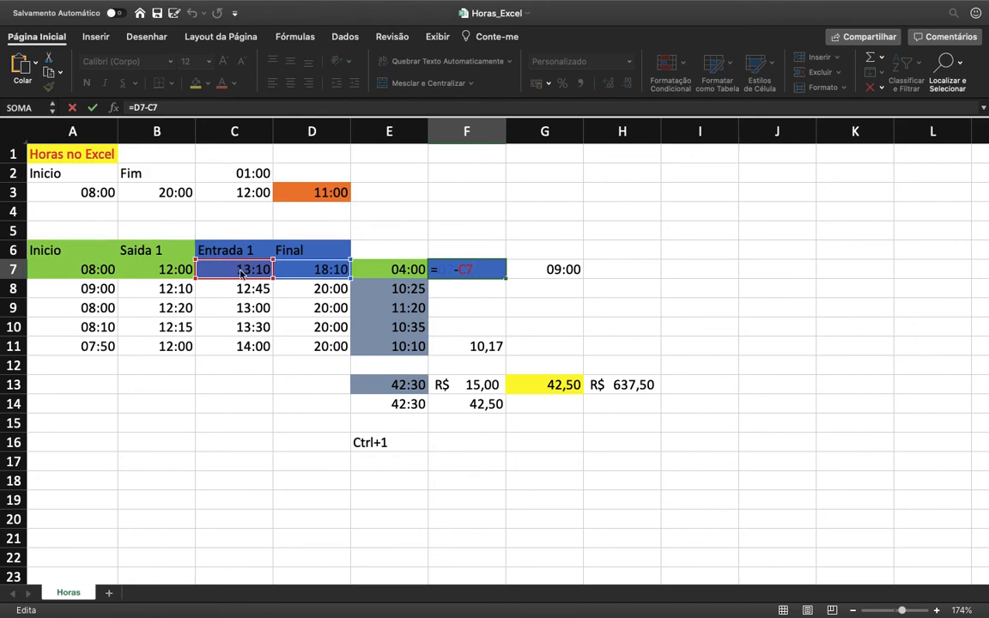
{"action": "key", "text": "Return"}
{"action": "key", "text": "Up"}
{"action": "key", "text": "Down"}
{"action": "key", "text": "Down"}
{"action": "key", "text": "Down"}
{"action": "key", "text": "Up"}
{"action": "key", "text": "Up"}
{"action": "key", "text": "Left"}
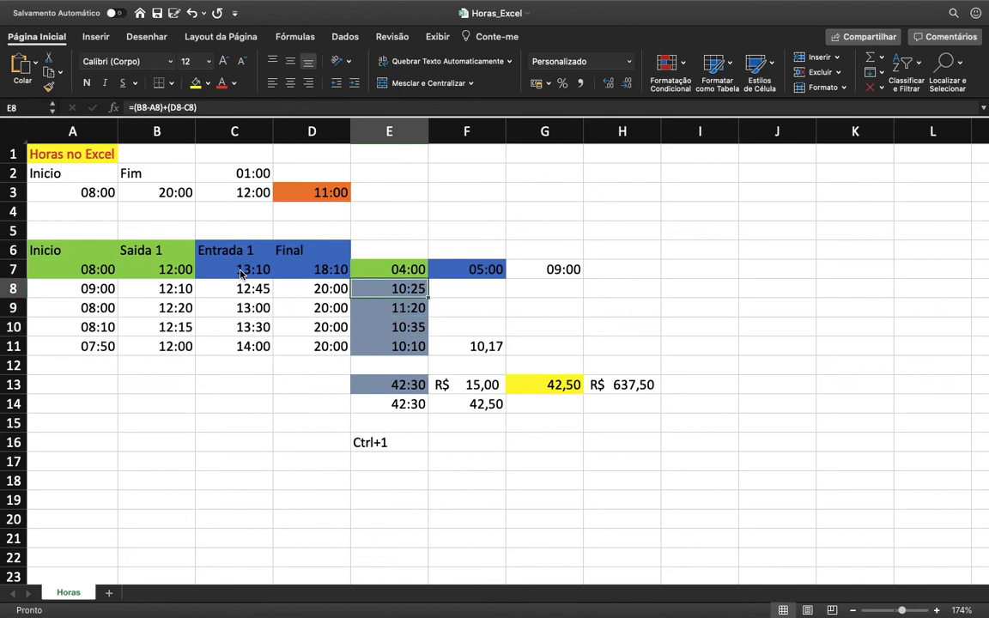
{"action": "key", "text": "F2"}
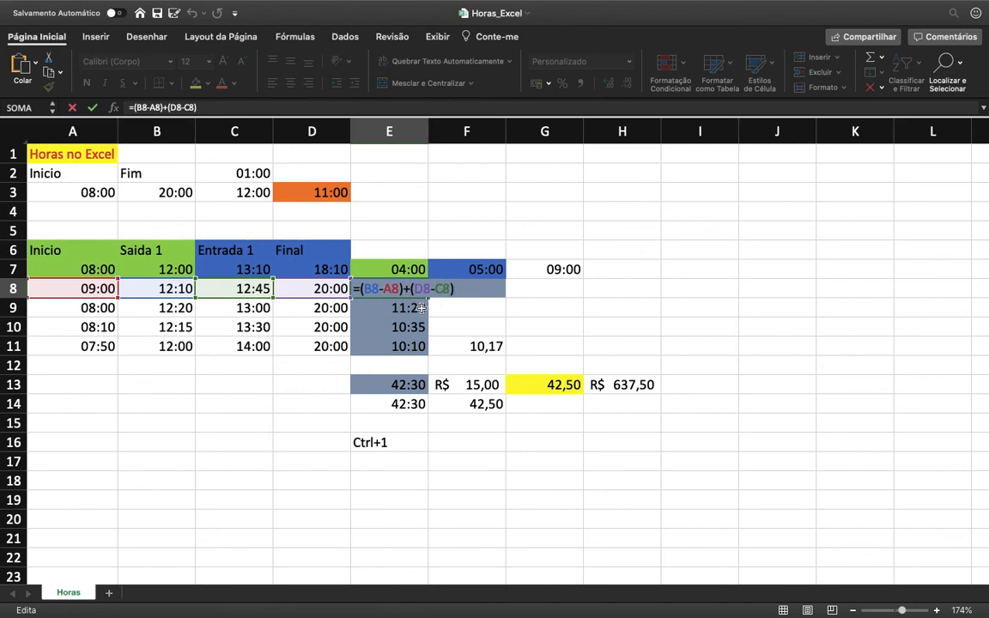
{"action": "key", "text": "Return"}
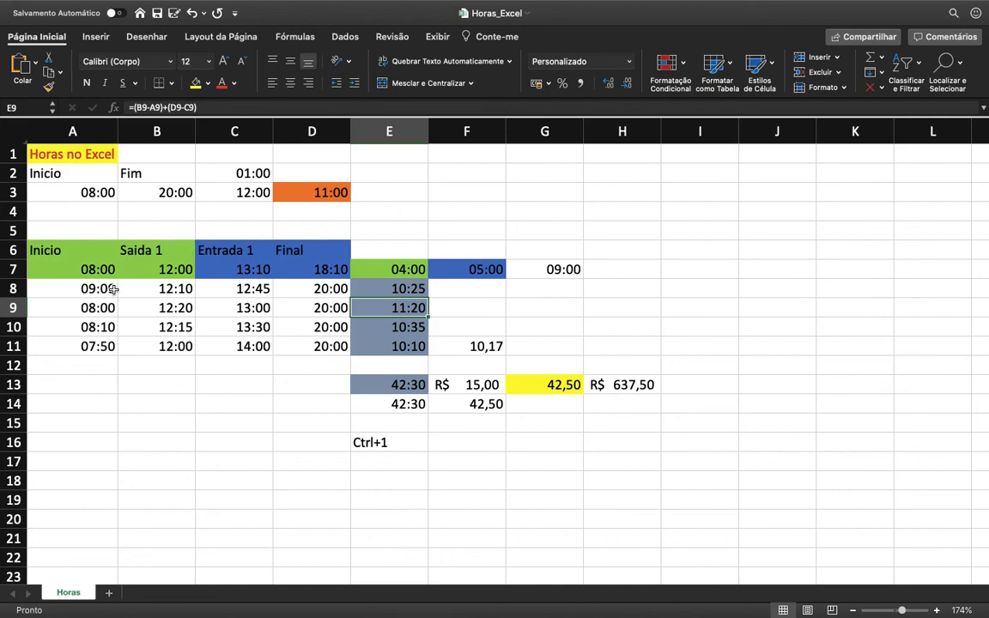
Step: Set the Final time in D9 to 17:00
{"action": "left_click", "coordinate": [333, 308]}
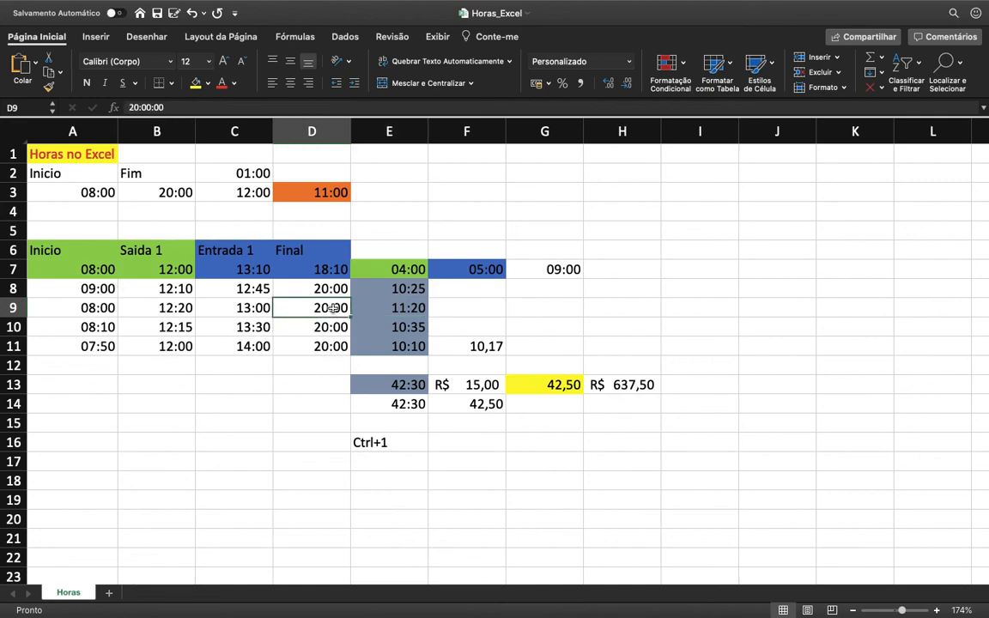
{"action": "type", "text": "18"}
{"action": "key", "text": "BackSpace"}
{"action": "type", "text": "7:00"}
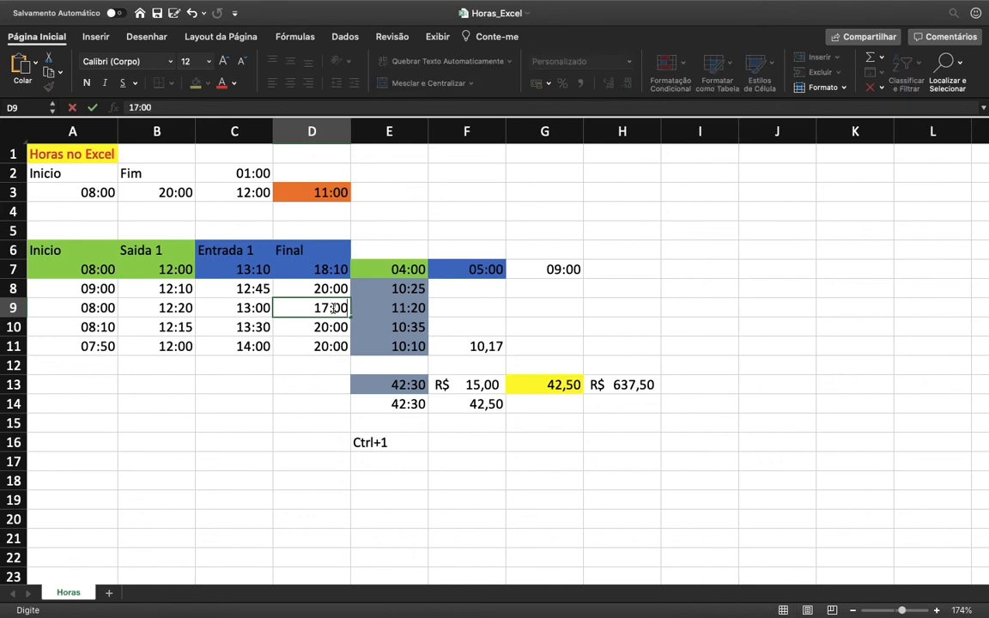
{"action": "key", "text": "Return"}
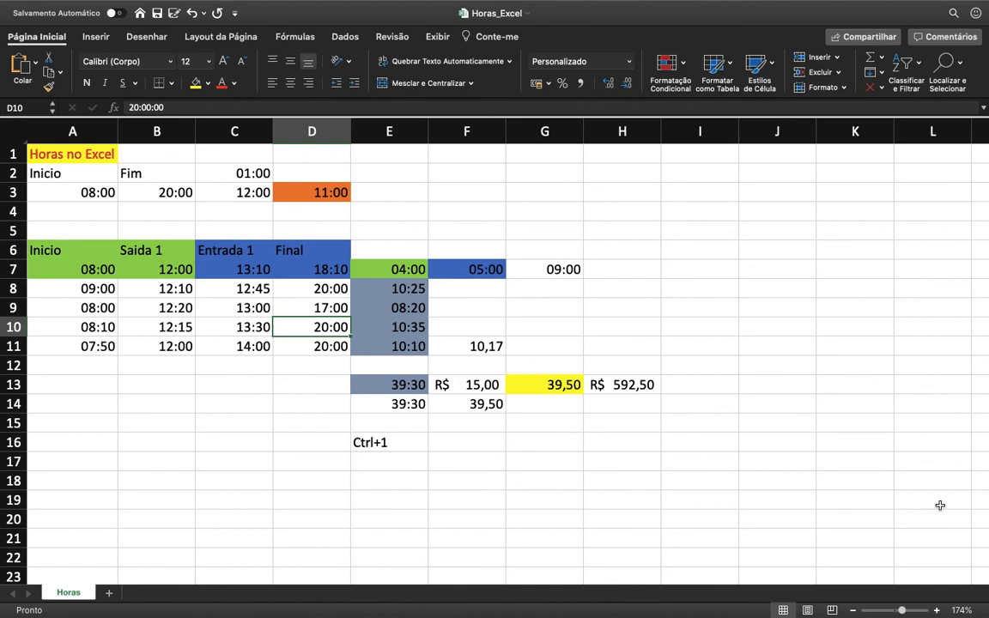
{"action": "key", "text": "super+shift+5"}
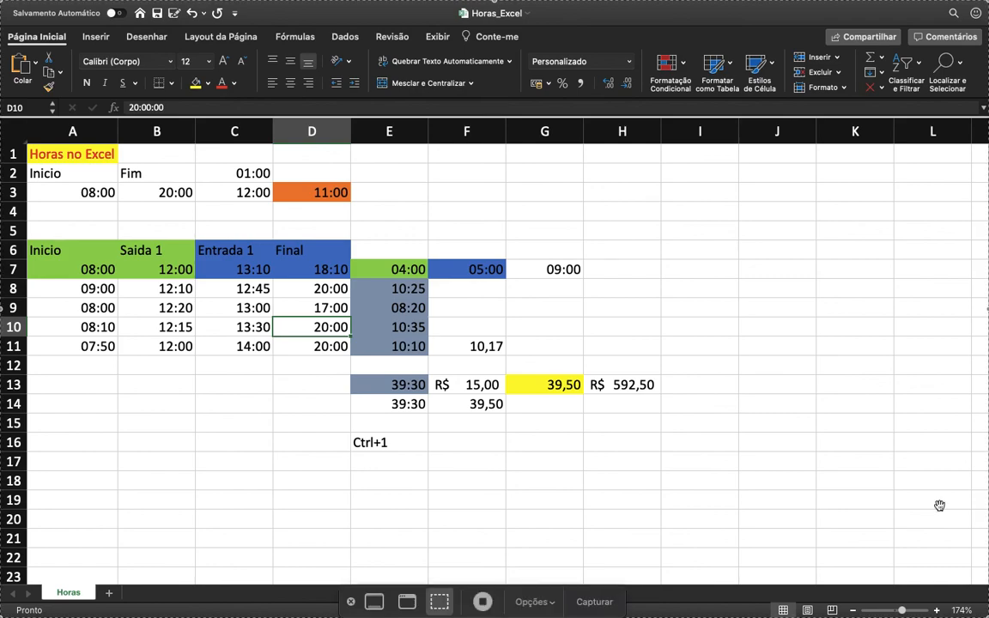